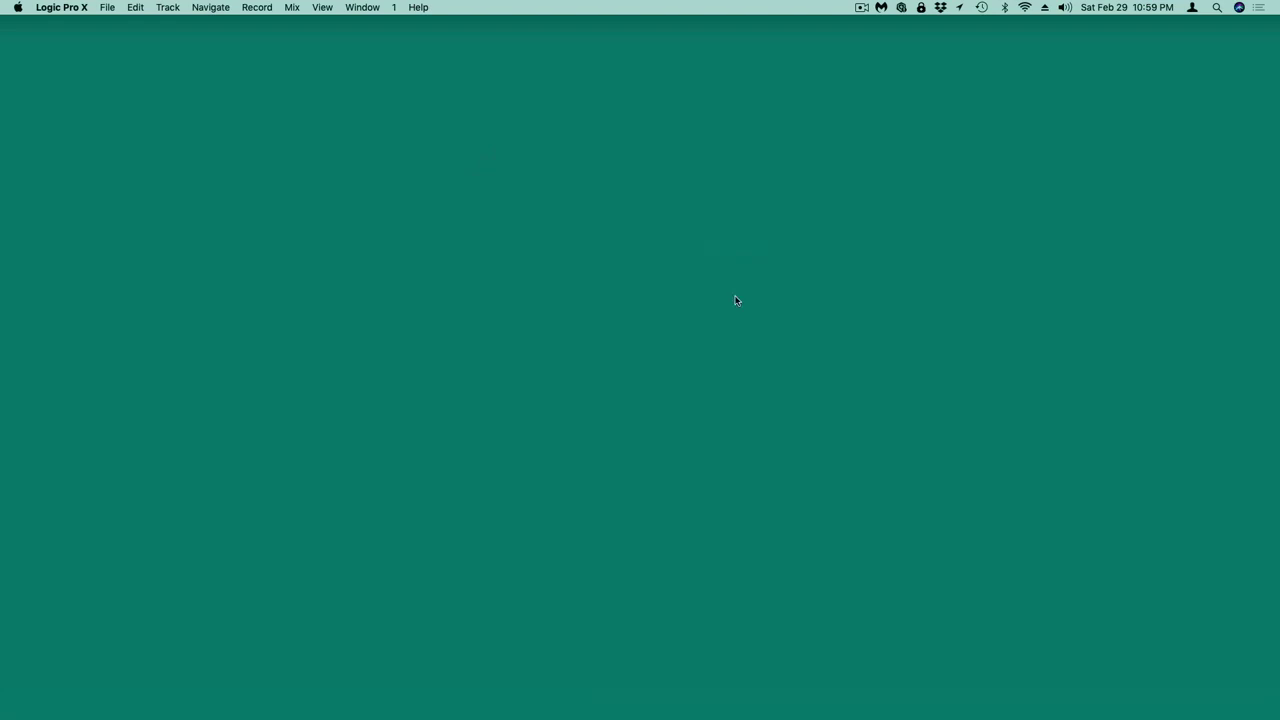
- Create a new project with one ES2 software instrument track and close its plug-in window
left_click(107, 7)
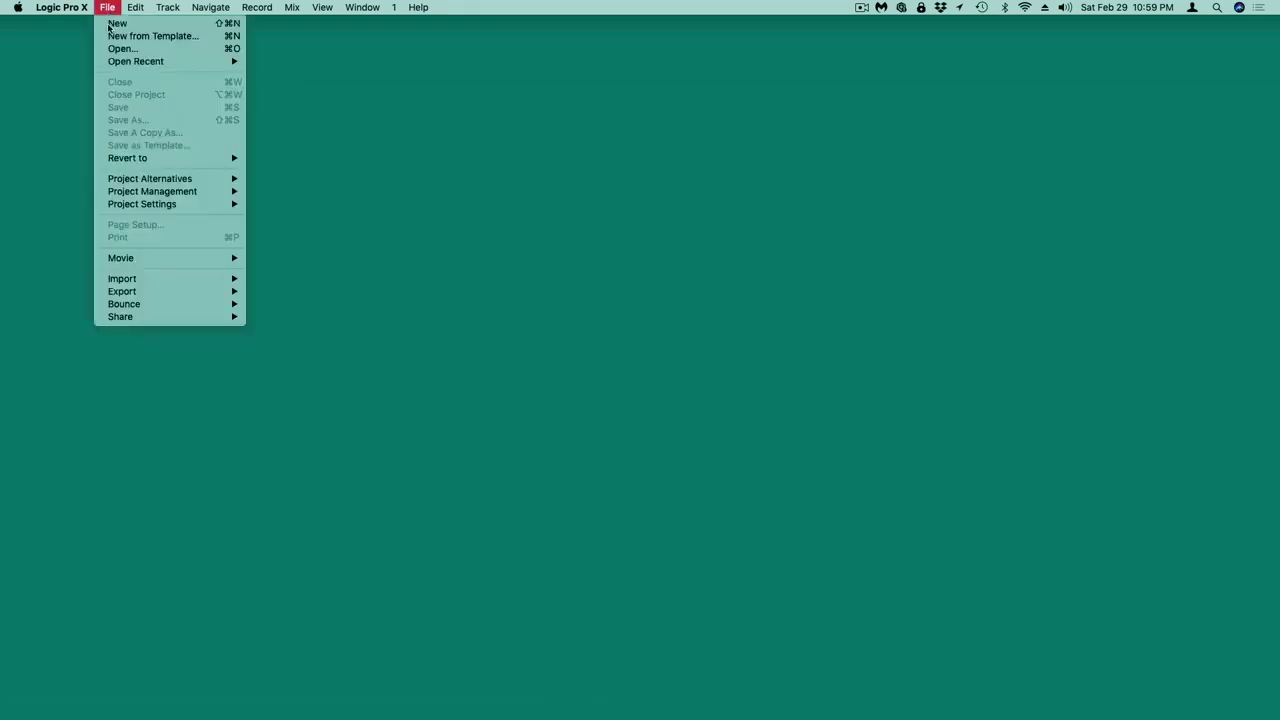
left_click(107, 24)
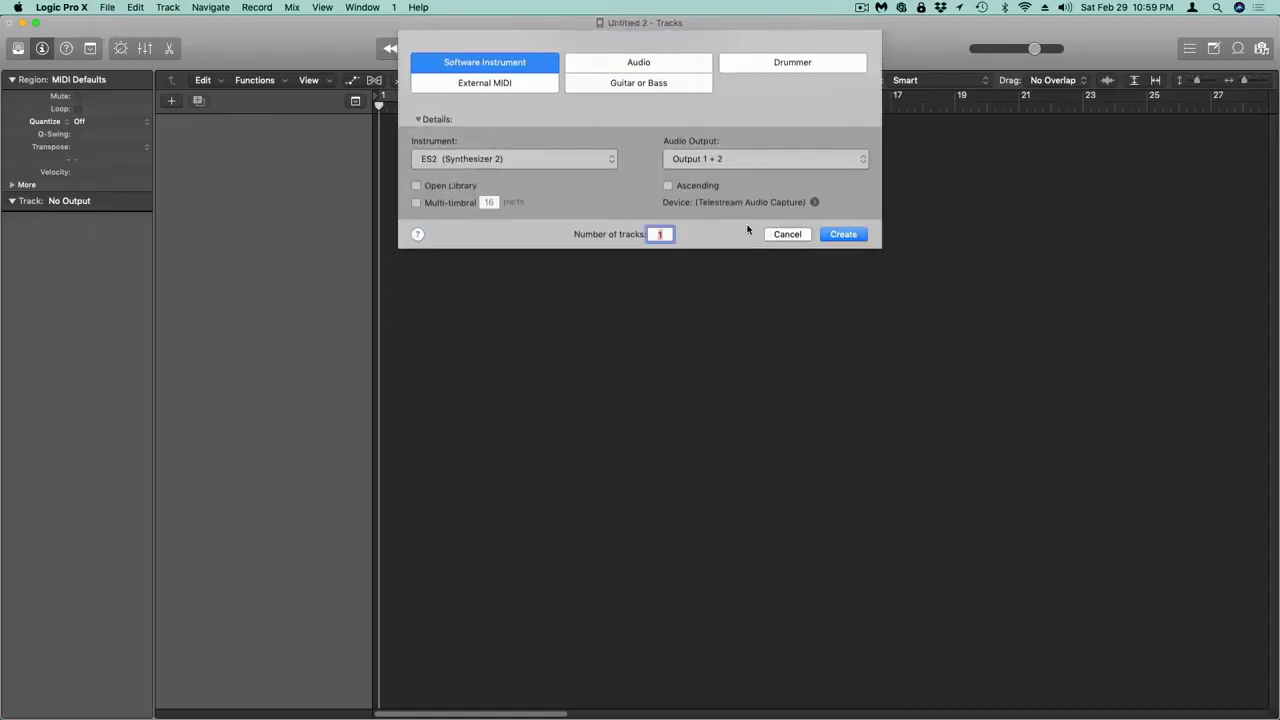
left_click(843, 234)
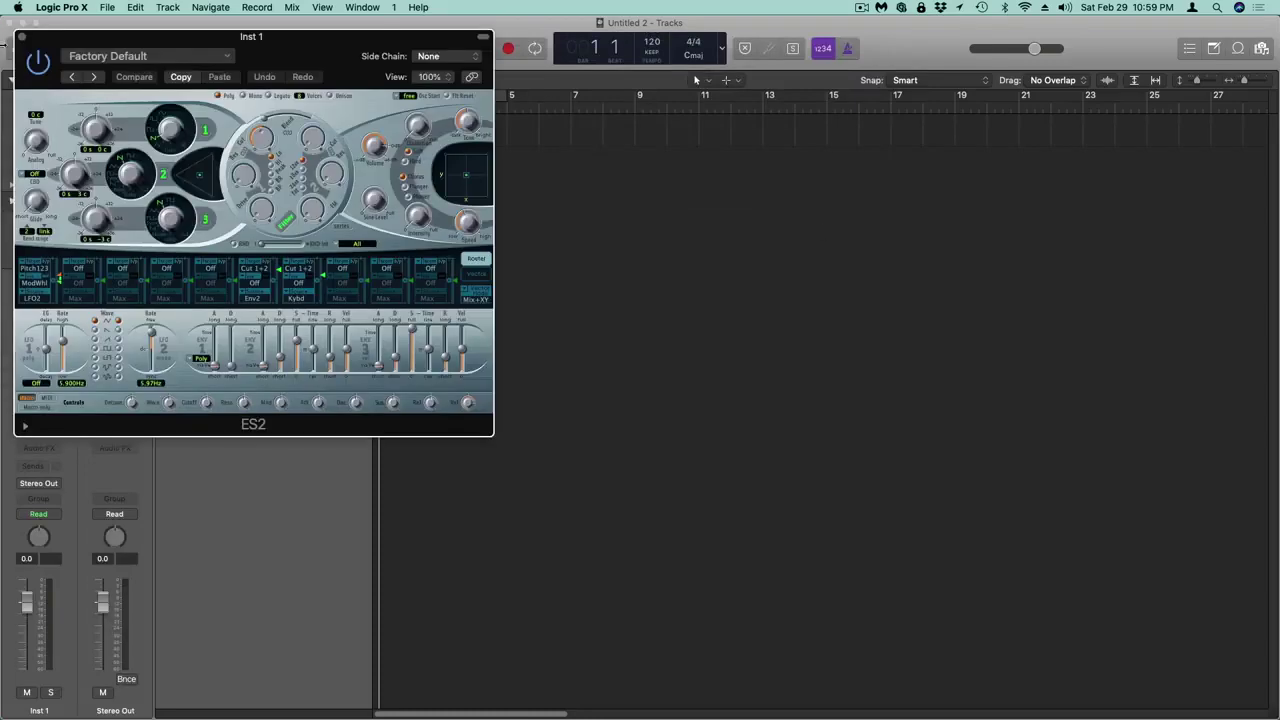
left_click(18, 33)
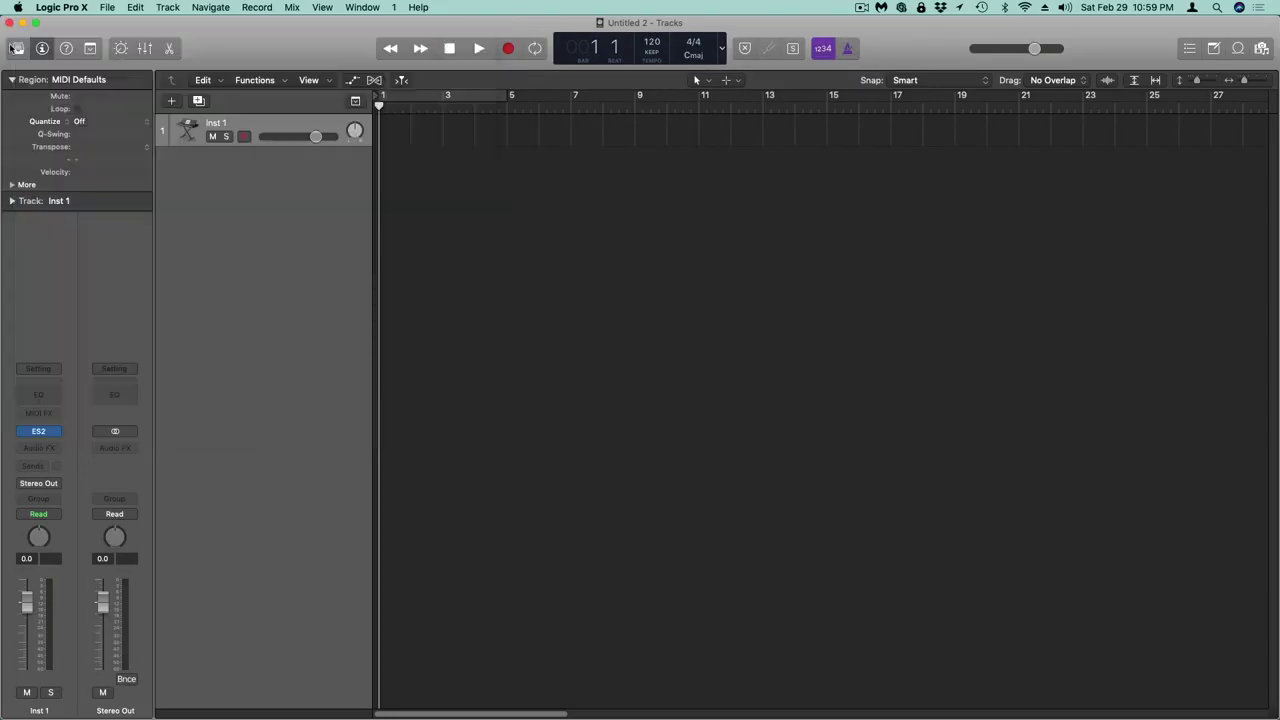
- Load the Yamaha Grand Piano sound from the library's Piano category onto the track and hide the library
left_click(18, 48)
left_click(38, 384)
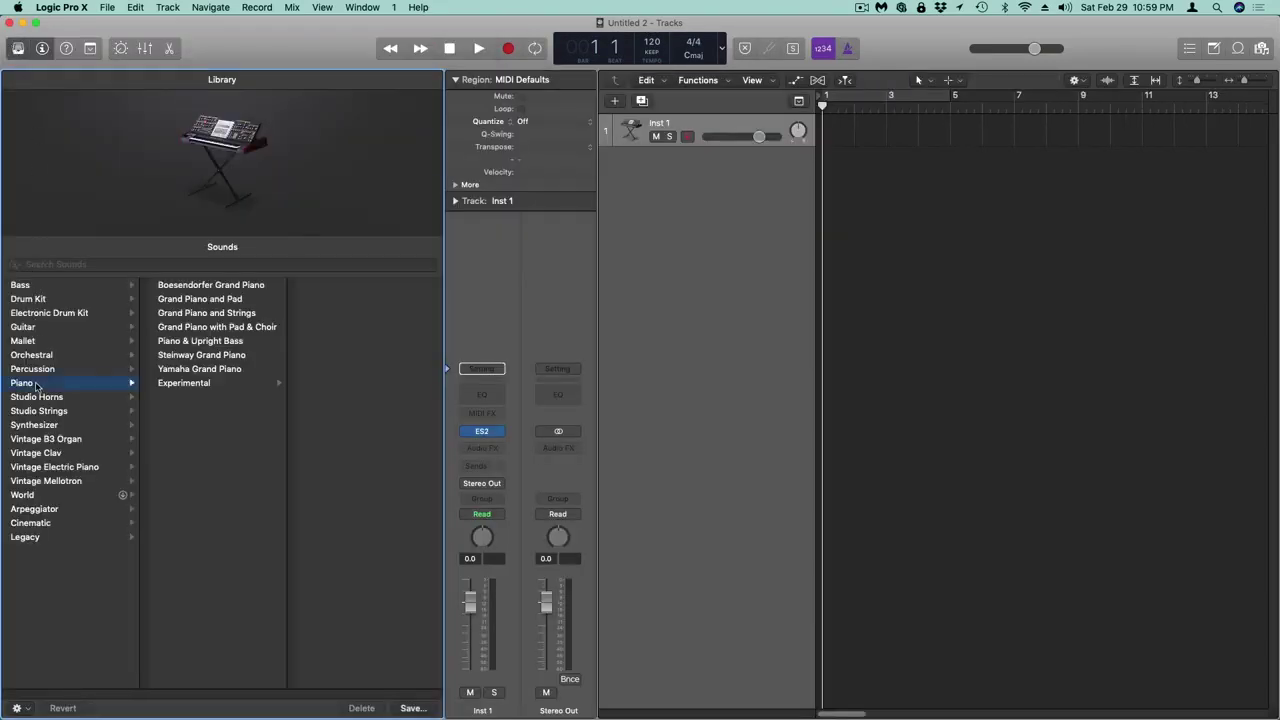
left_click(172, 372)
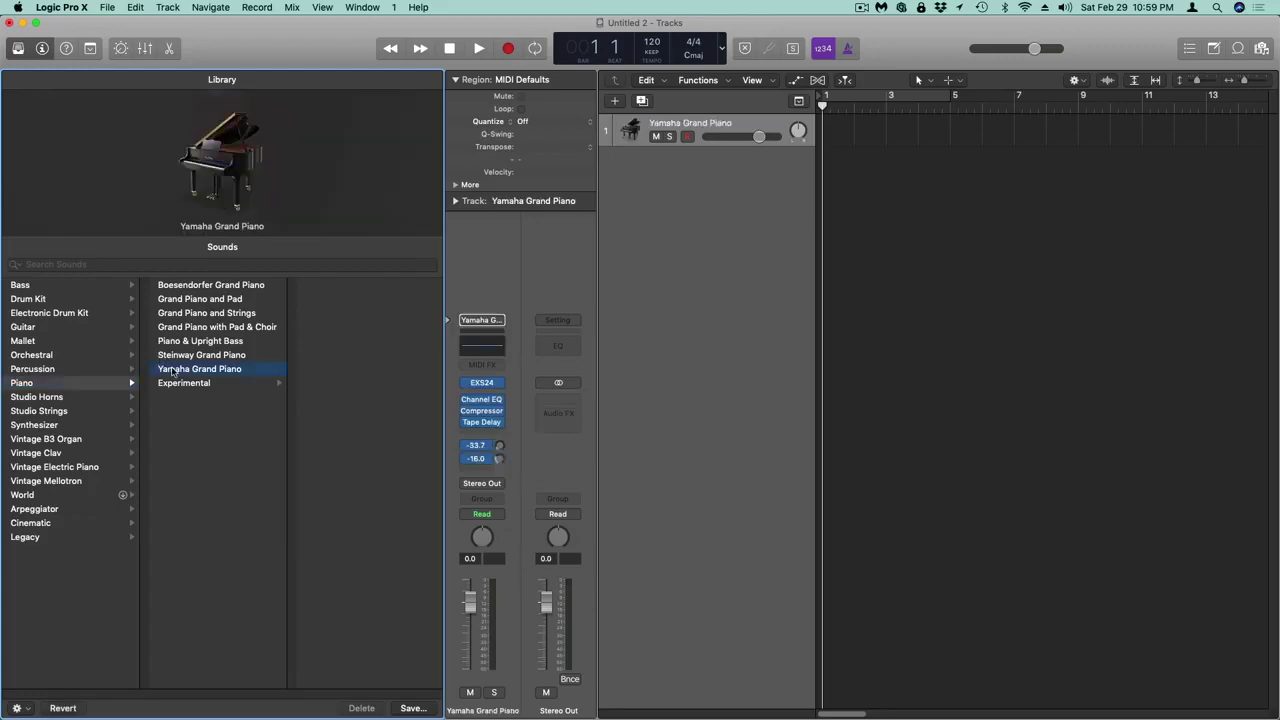
left_click(18, 49)
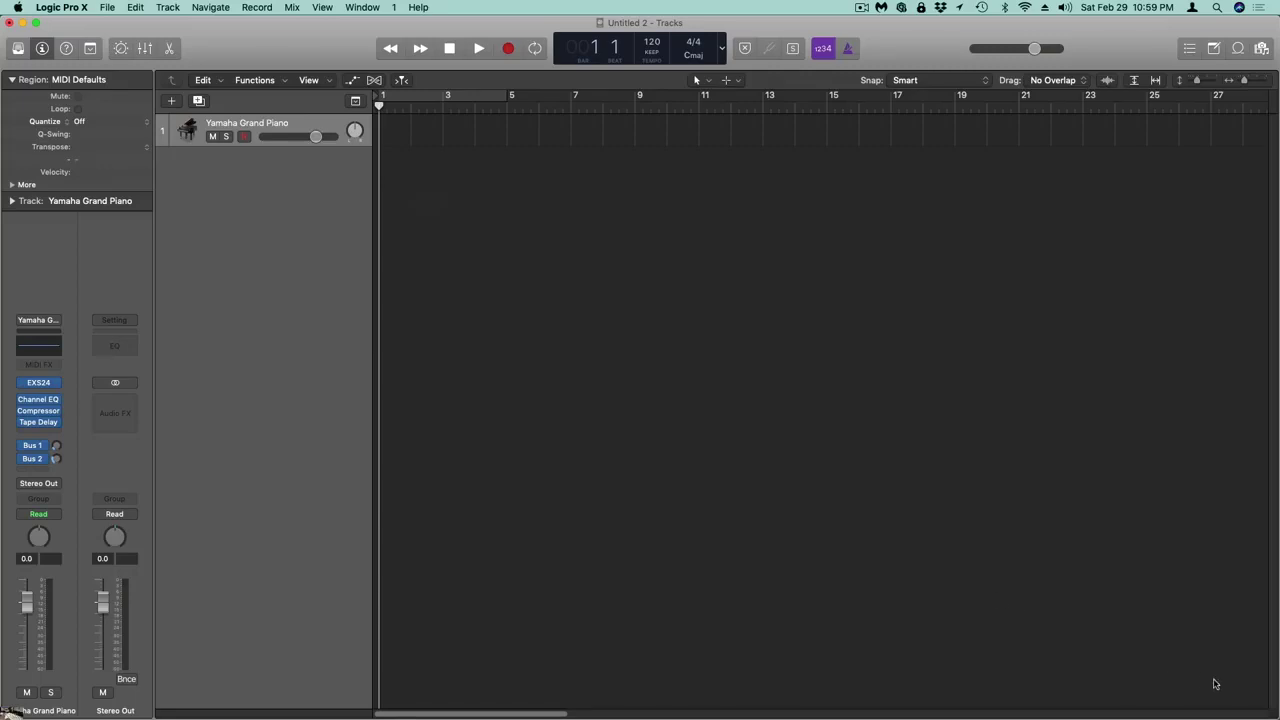
- Narrow the project window to about half the screen and create an empty MIDI region on the piano track spanning bars 1 to 6
left_click_drag(1266, 710, 608, 705)
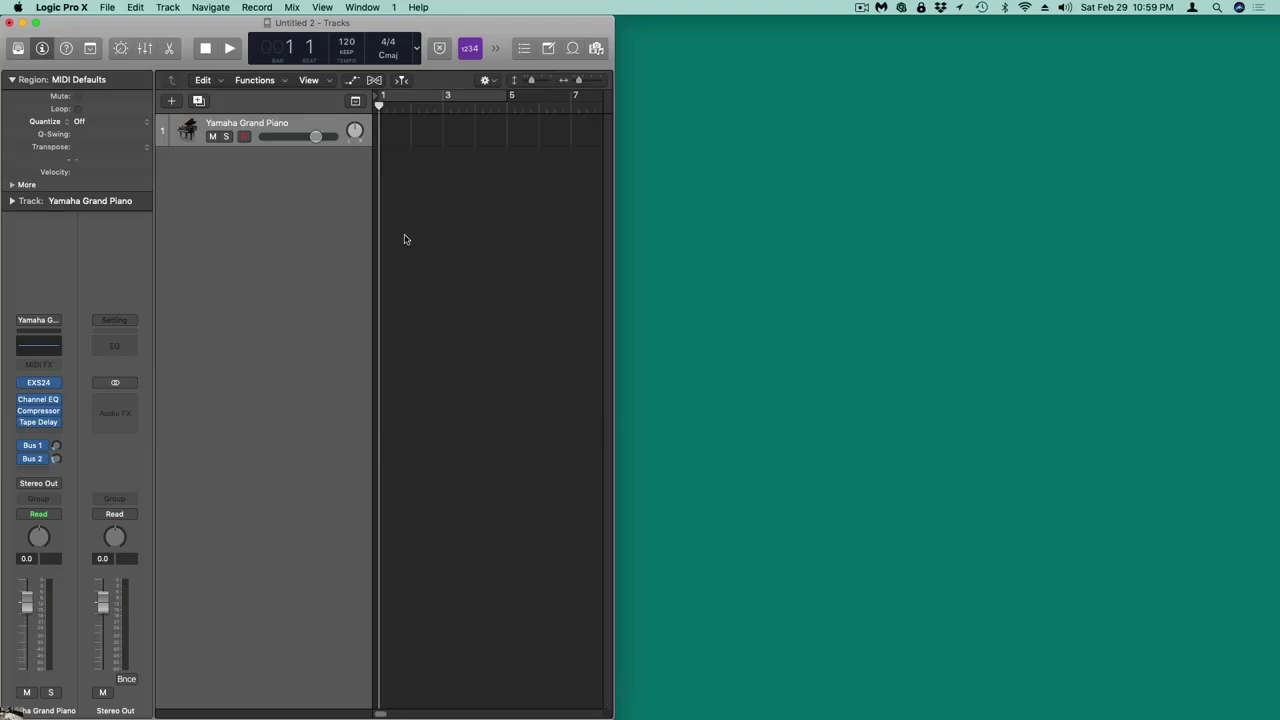
right_click(391, 135)
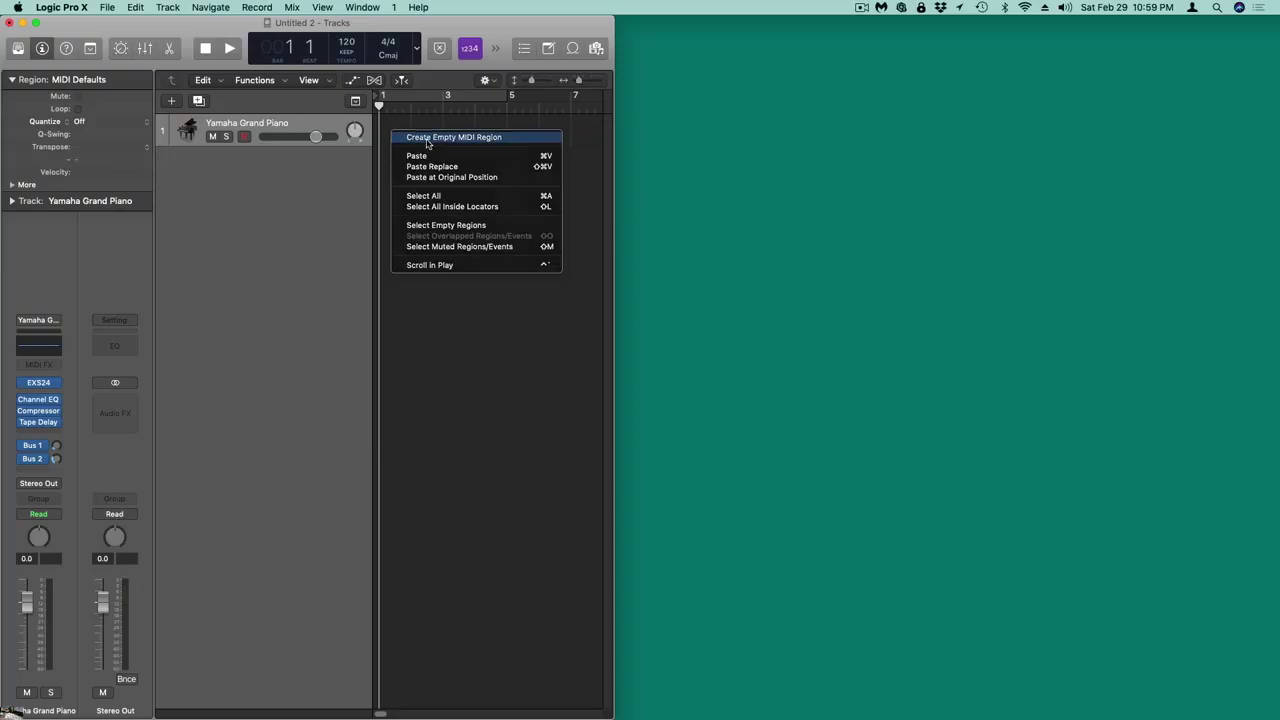
left_click(426, 139)
left_click_drag(406, 134, 557, 158)
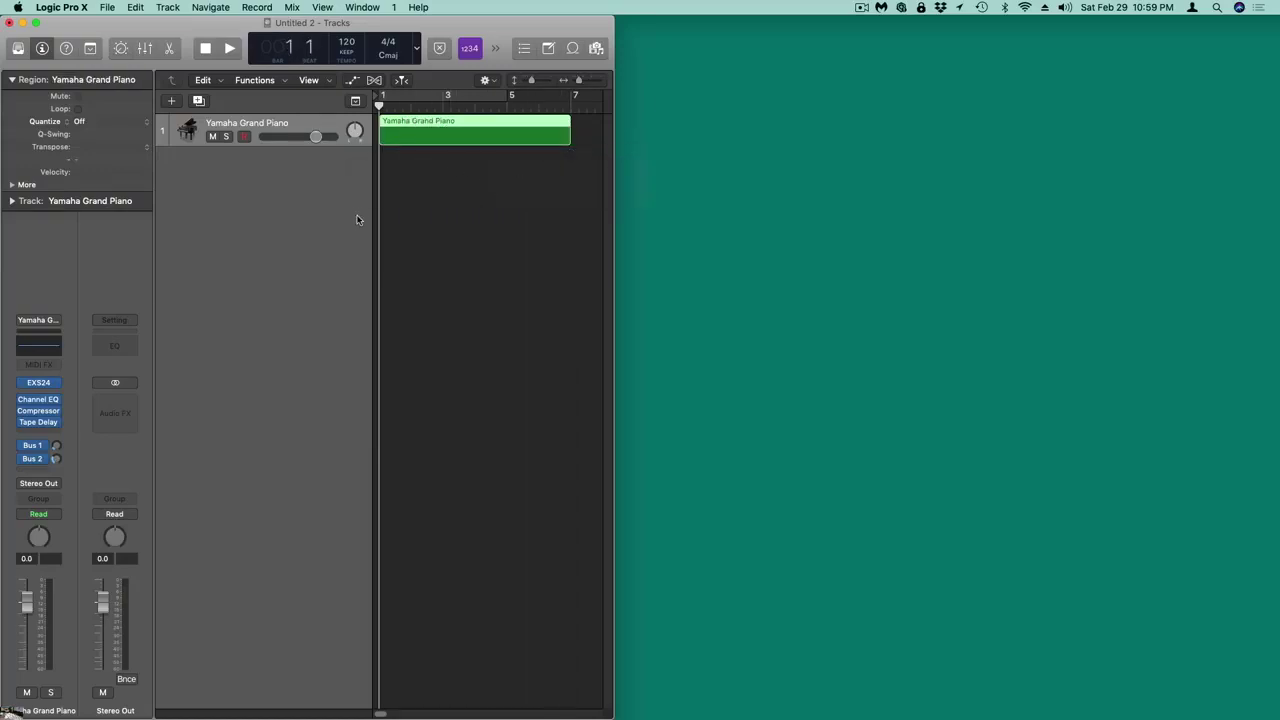
- Show the piano region in the Score editor, then enlarge the editor area and slightly reduce the notation size
double_click(419, 138)
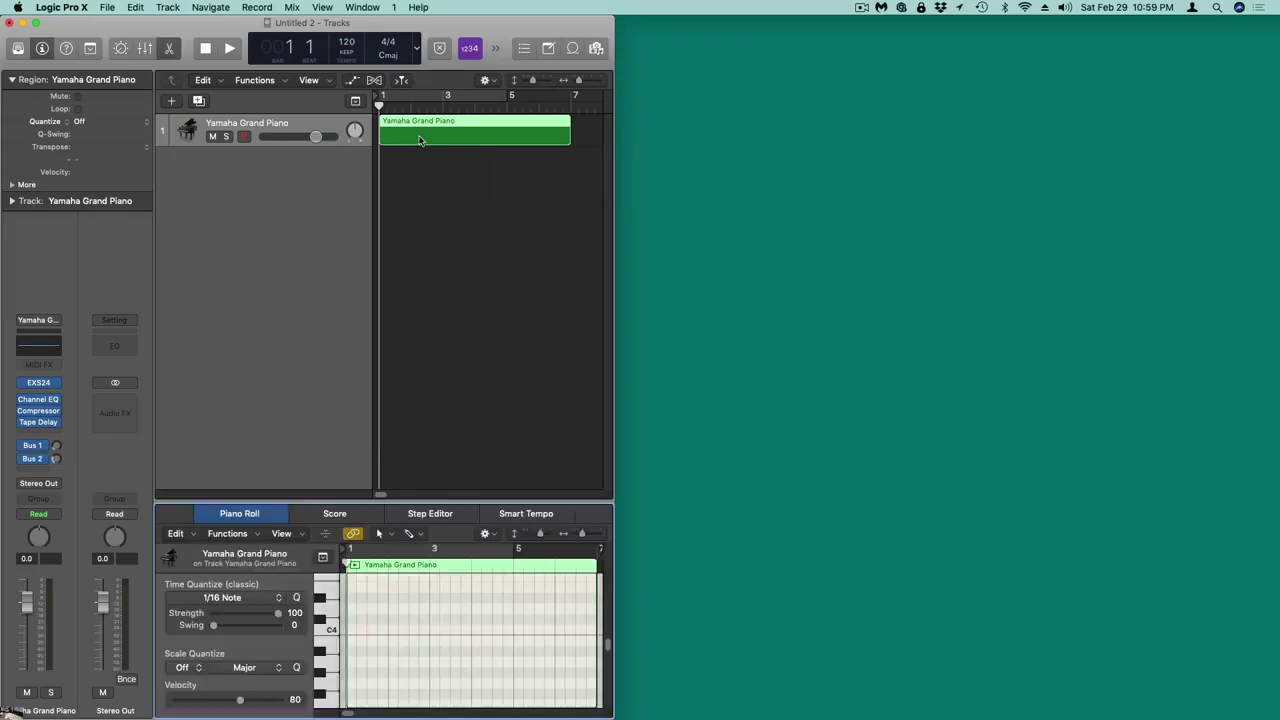
left_click(335, 514)
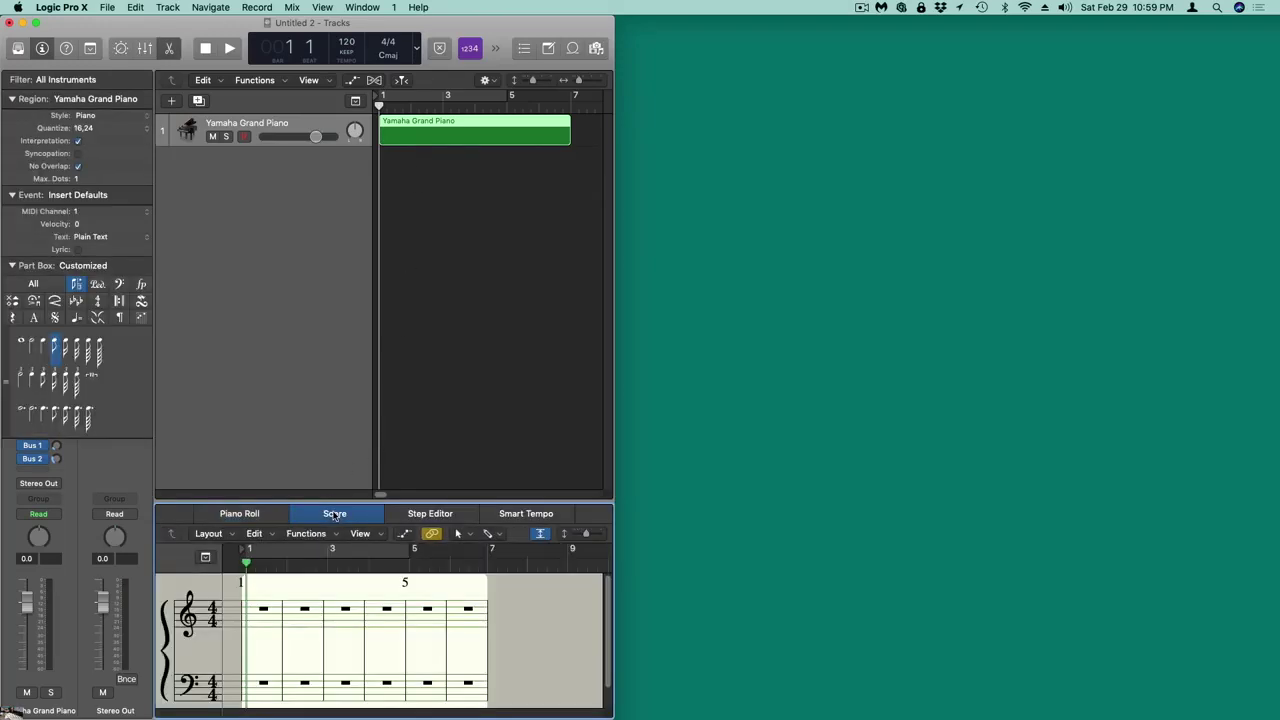
left_click_drag(347, 502, 347, 438)
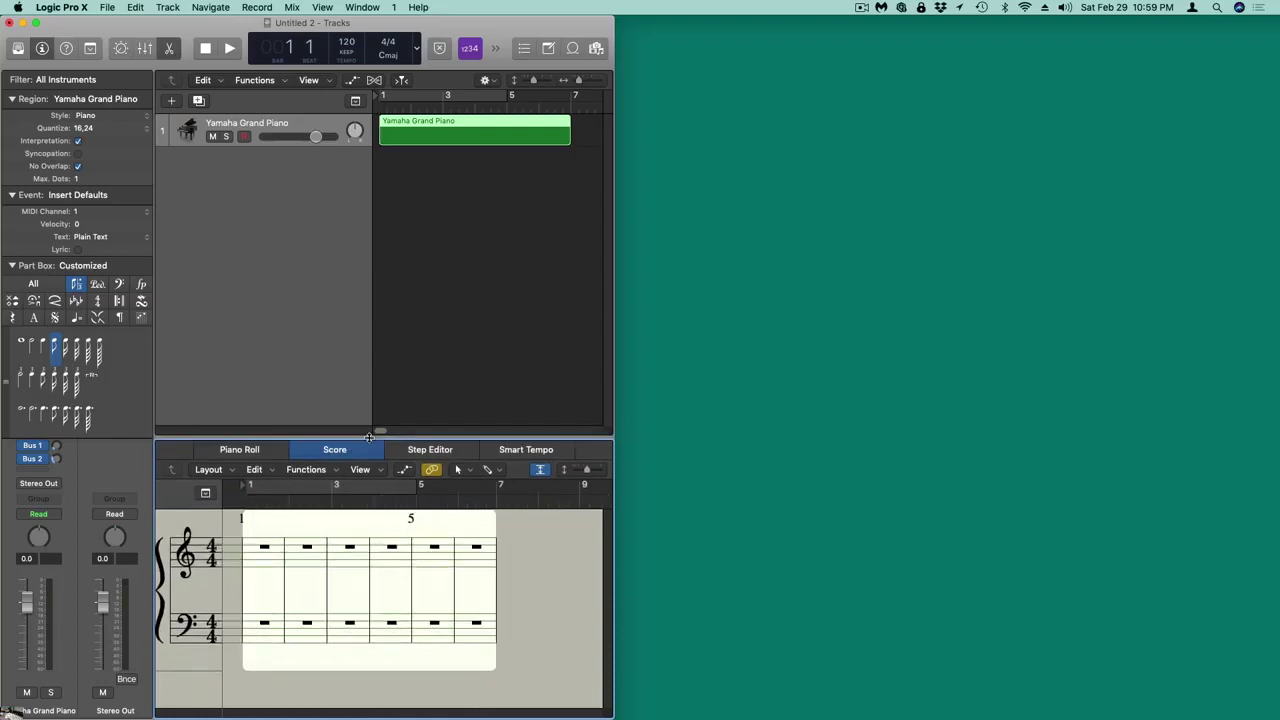
left_click_drag(587, 471, 583, 471)
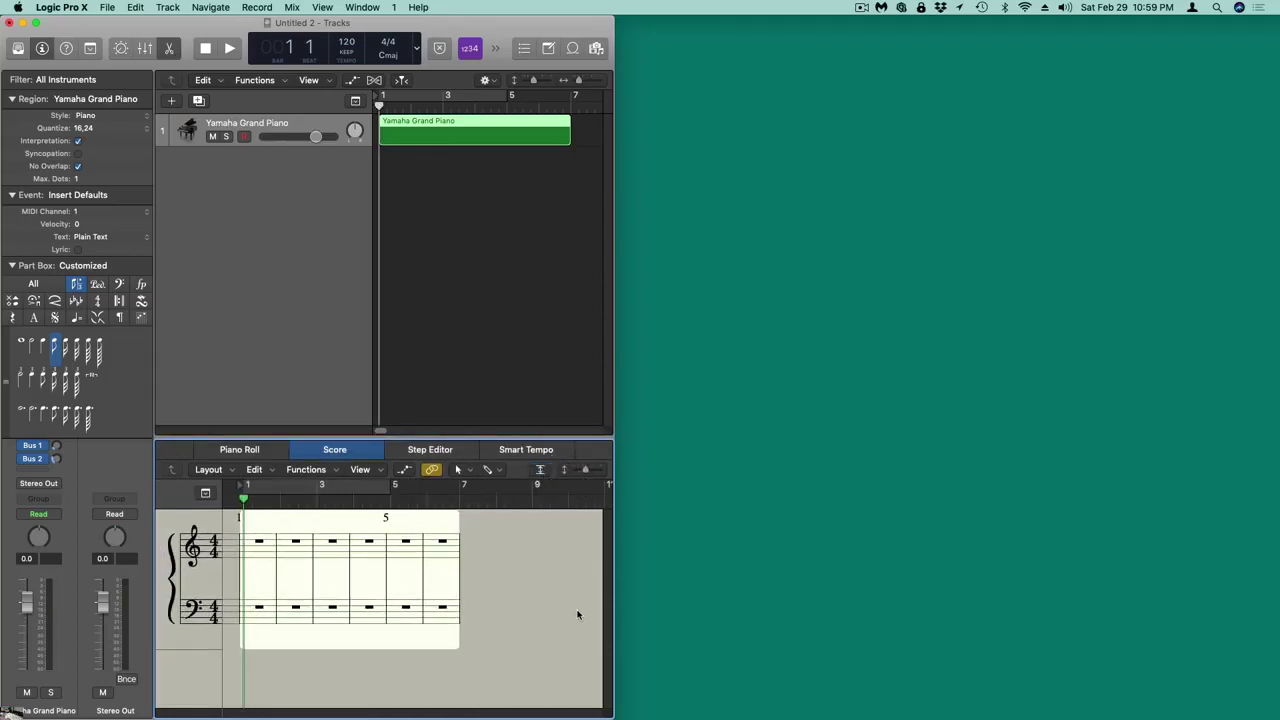
- Widen the project window to turn on MIDI In for the Score editor, then narrow the window to just over half the screen
left_click_drag(610, 712, 996, 714)
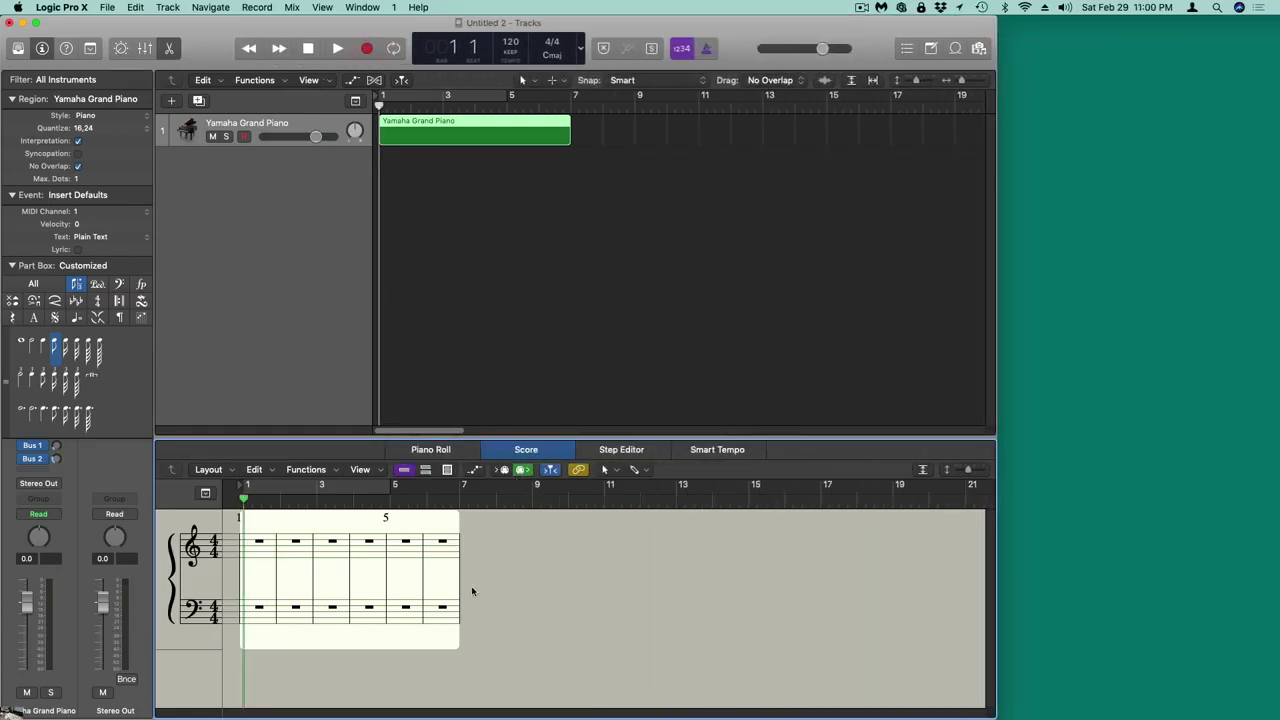
left_click(500, 470)
left_click_drag(990, 713, 742, 713)
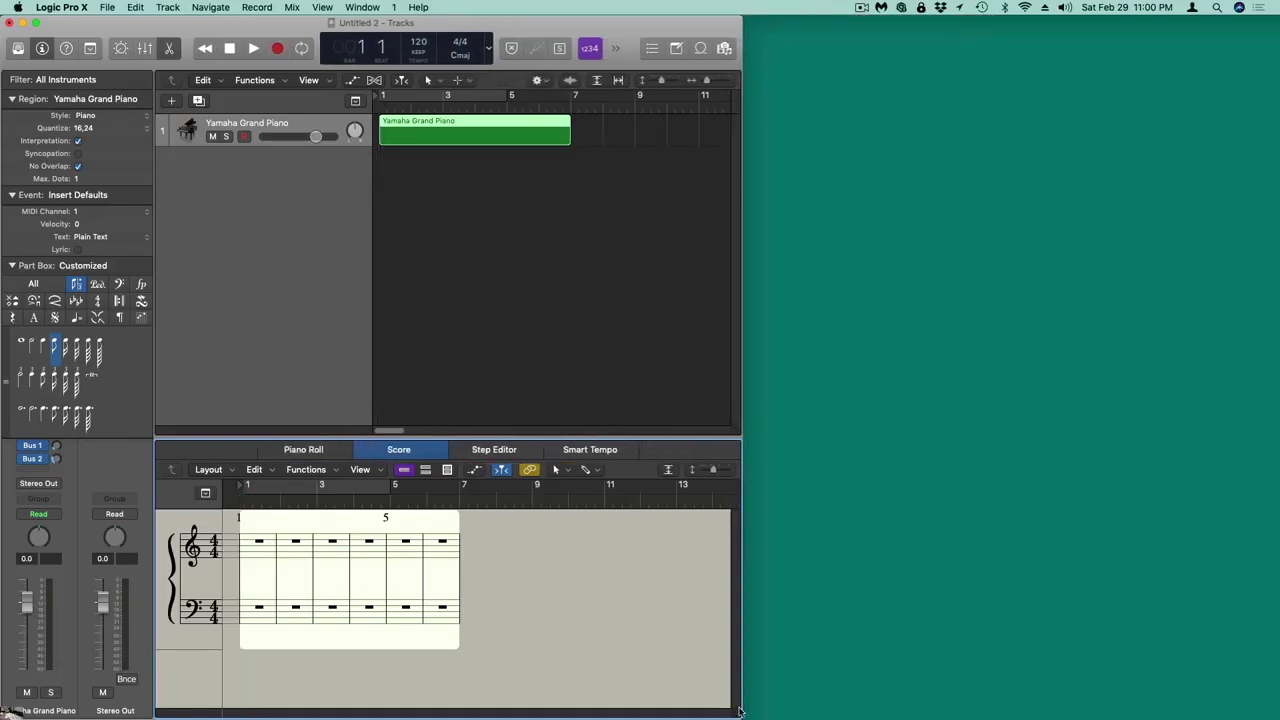
- Lengthen the piano region to about the middle of bar 13 and set the control bar display to Beats & Project (Large)
left_click_drag(374, 270, 256, 270)
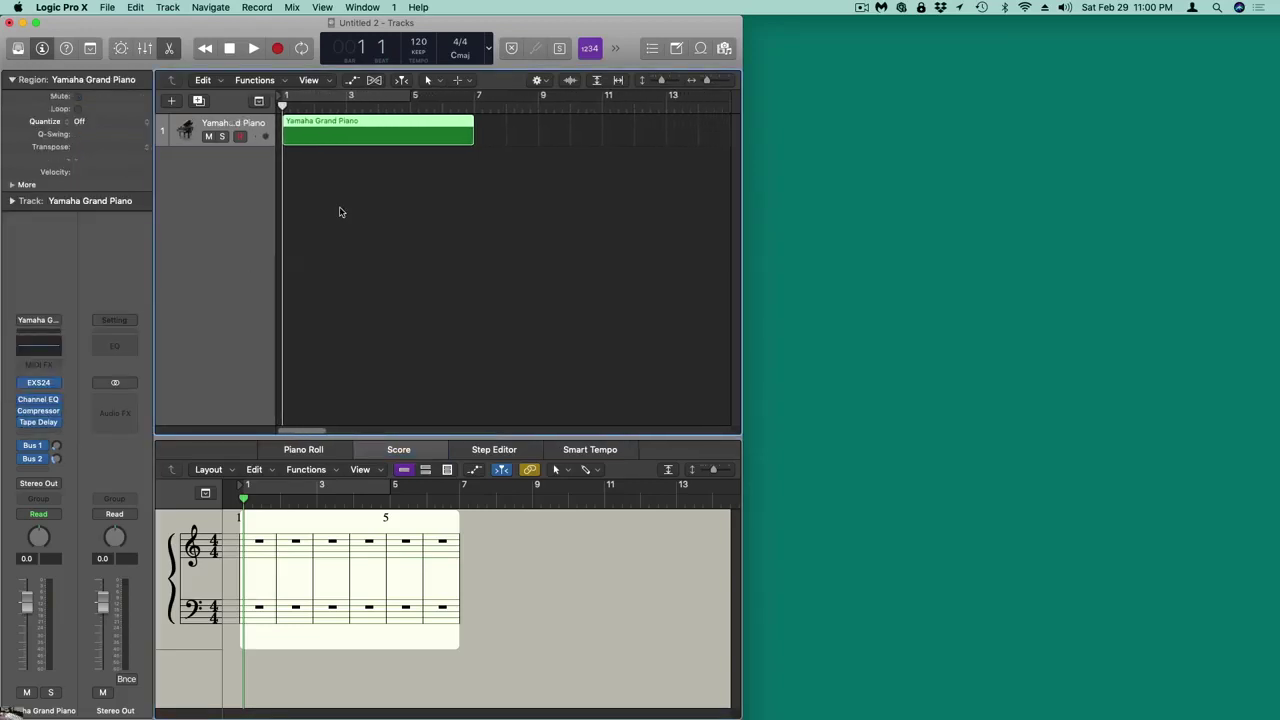
left_click_drag(474, 137, 682, 145)
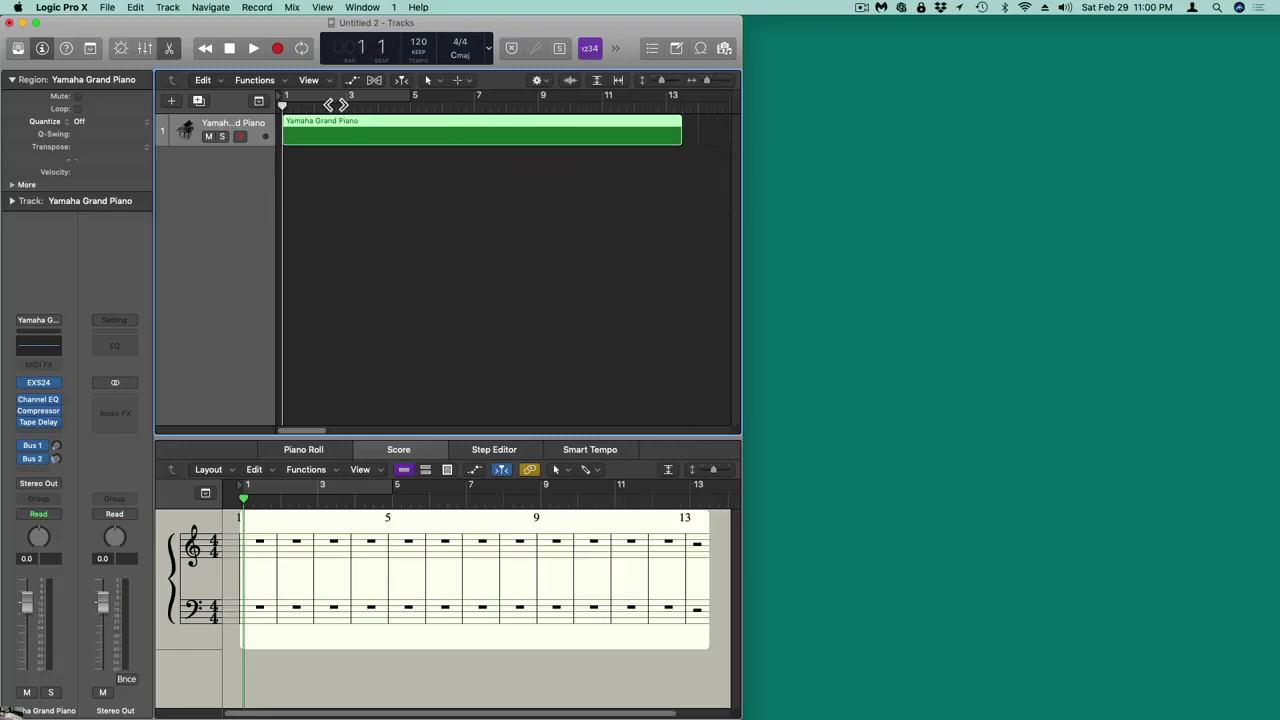
left_click(489, 48)
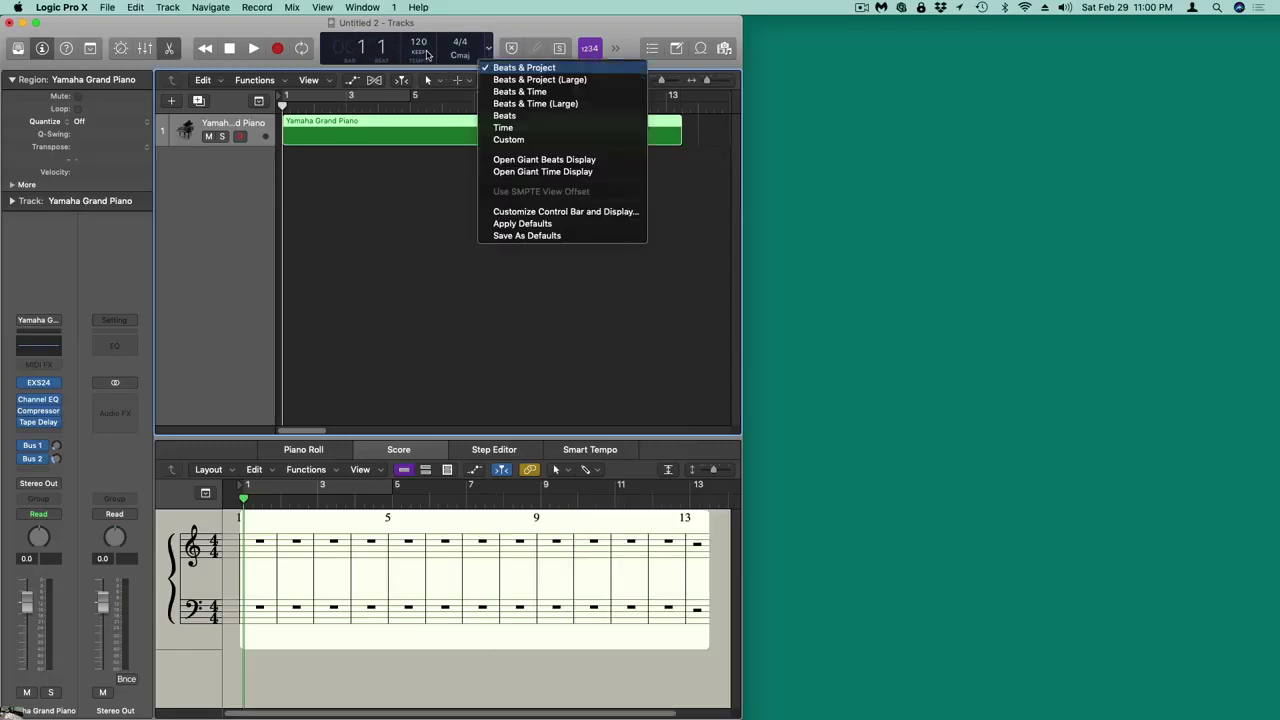
left_click(538, 82)
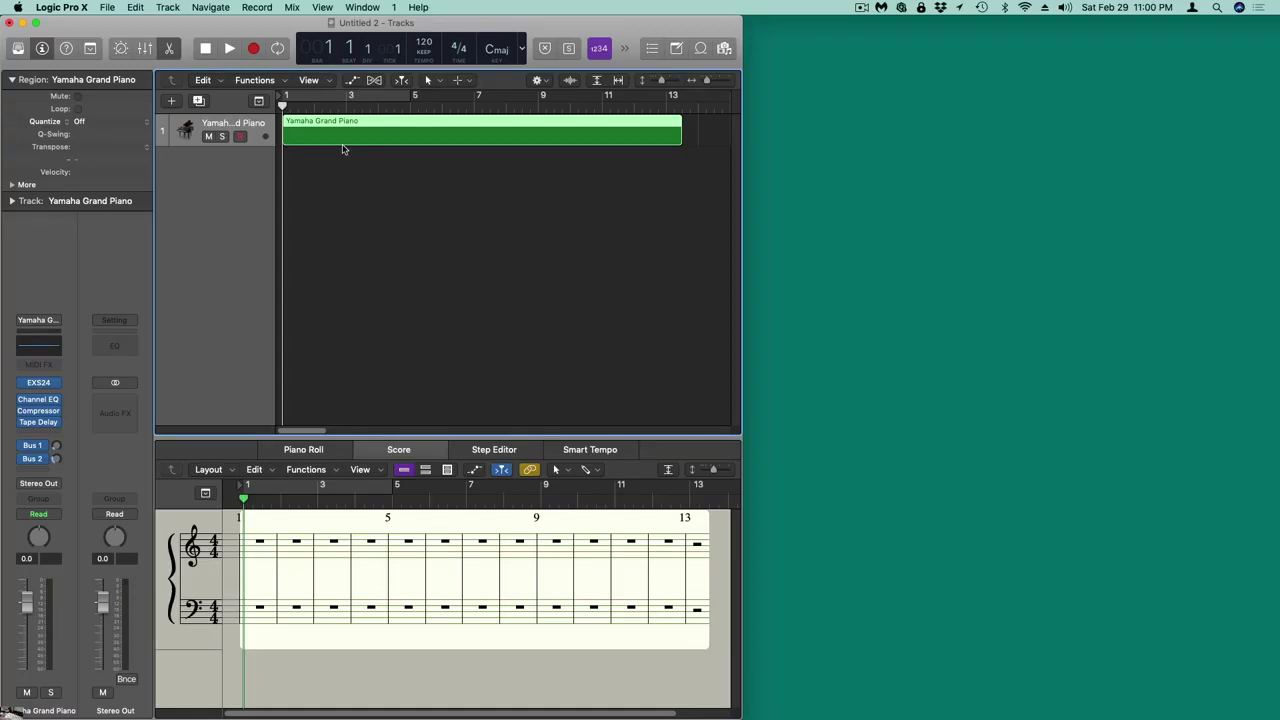
- Open a separate Piano Roll window and the Step Input Keyboard, placing the keyboard directly beneath the Piano Roll
left_click(360, 7)
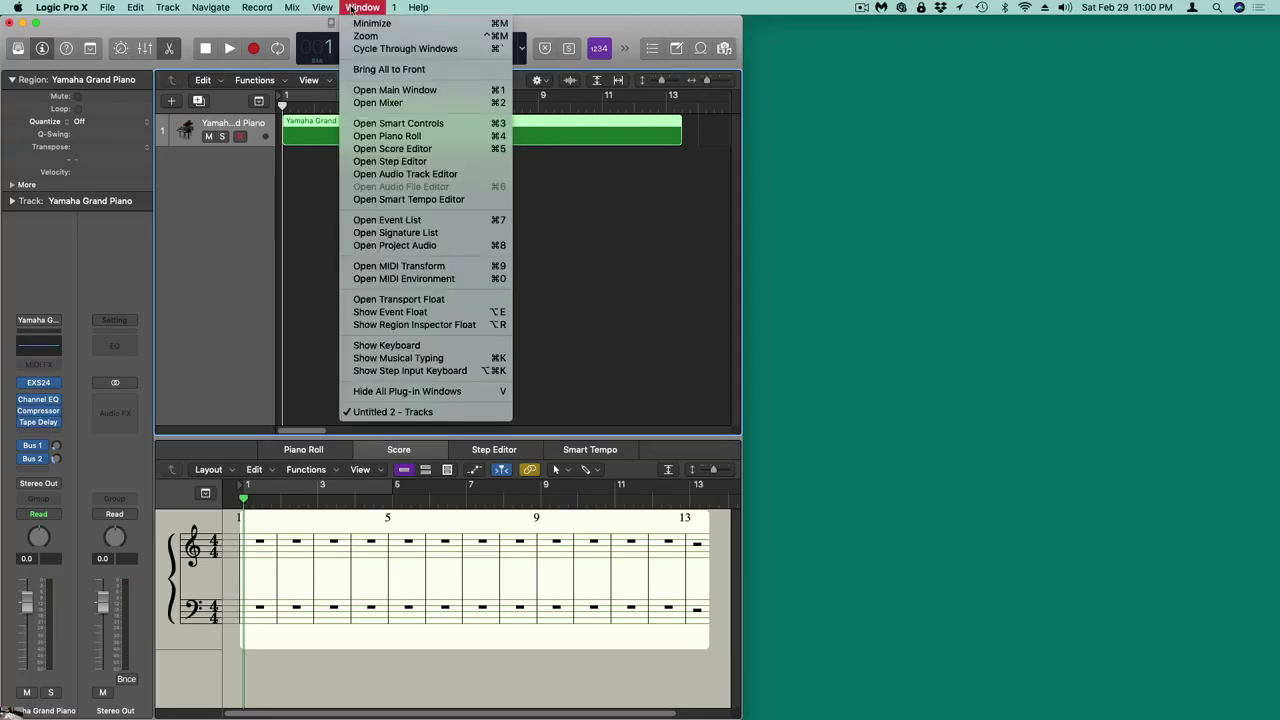
left_click(382, 136)
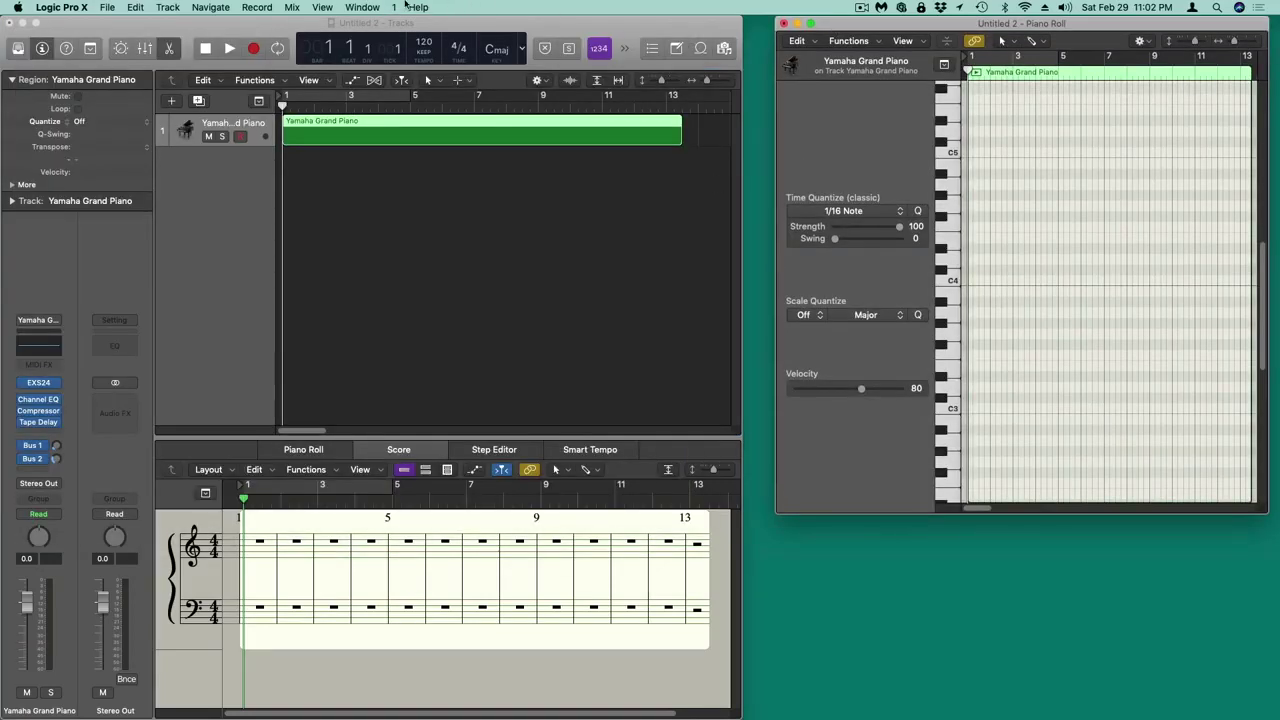
left_click(368, 8)
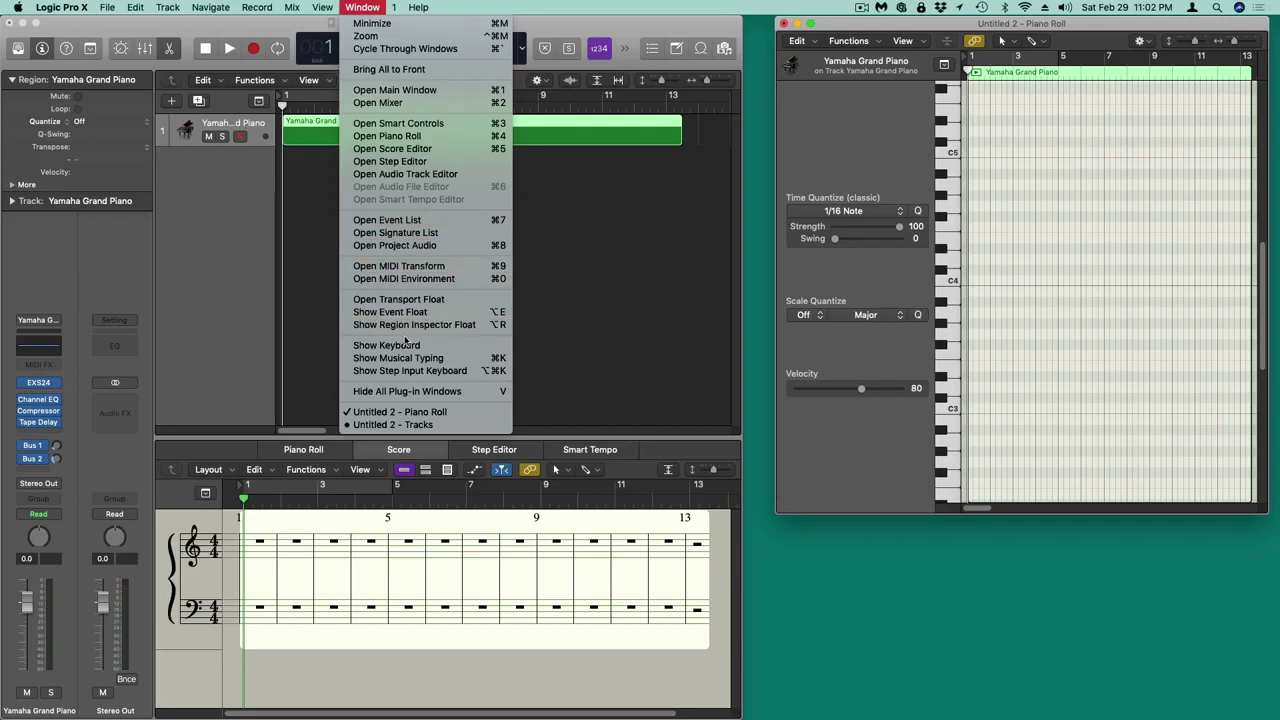
left_click(418, 371)
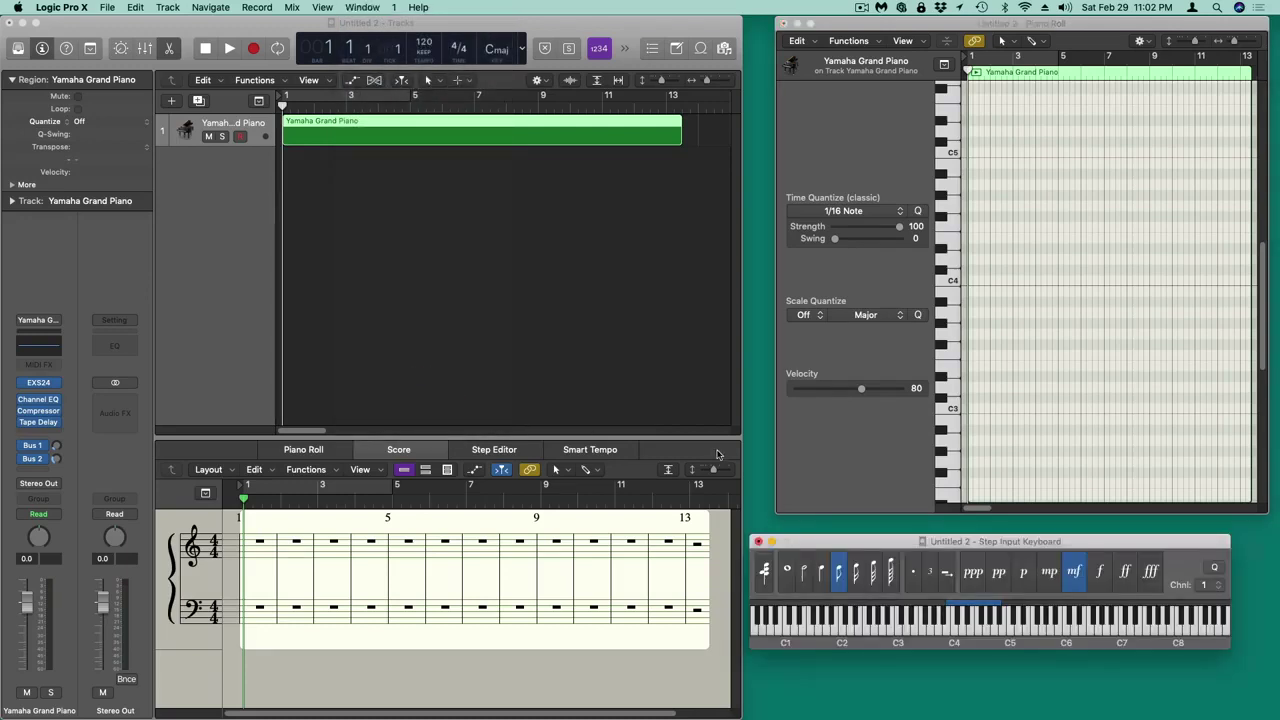
left_click_drag(856, 541, 883, 538)
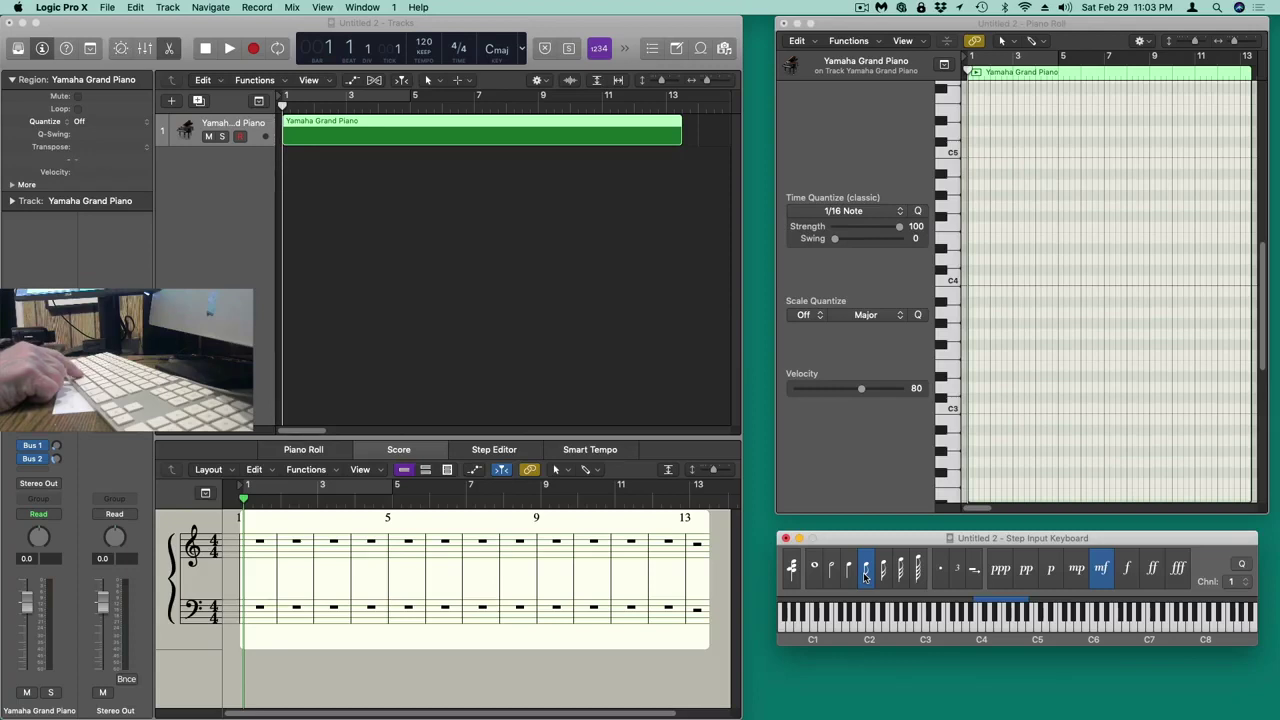
- Advance the playhead in eighth-note steps to beat 3 of bar 1 and enter two eighth-note C4s
key("Right")
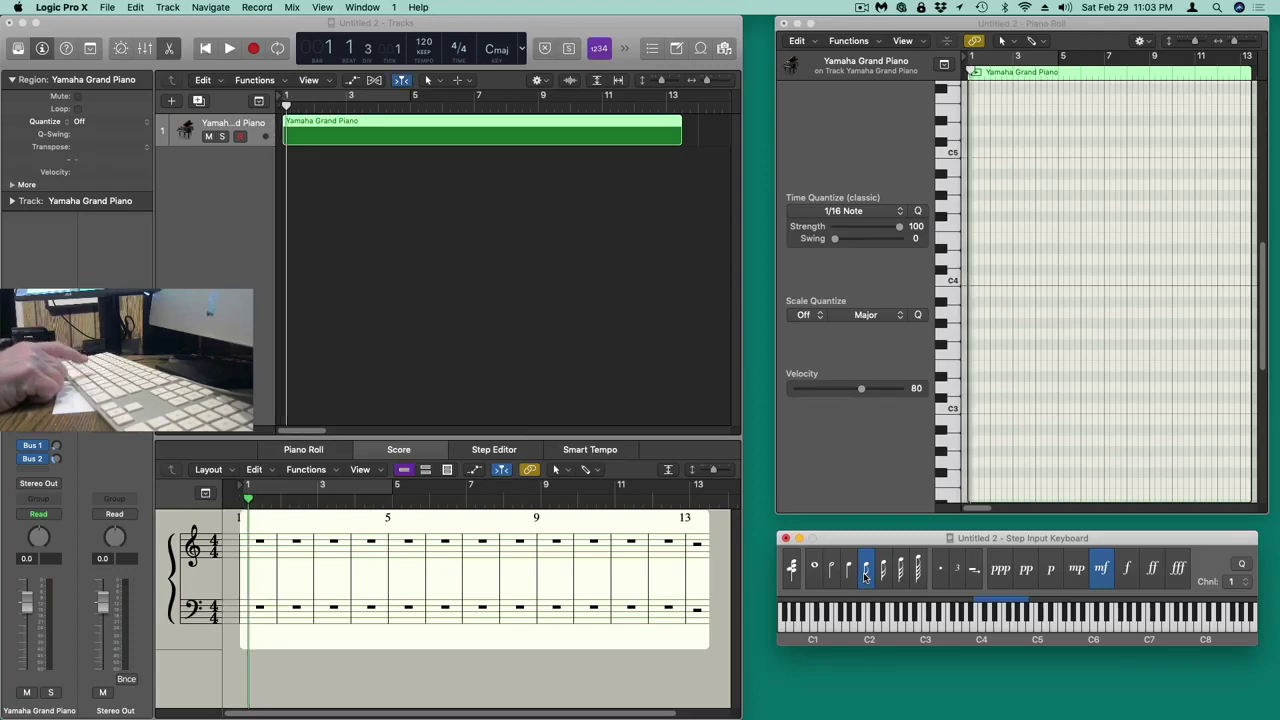
key("Right")
key("Right")
key("Right")
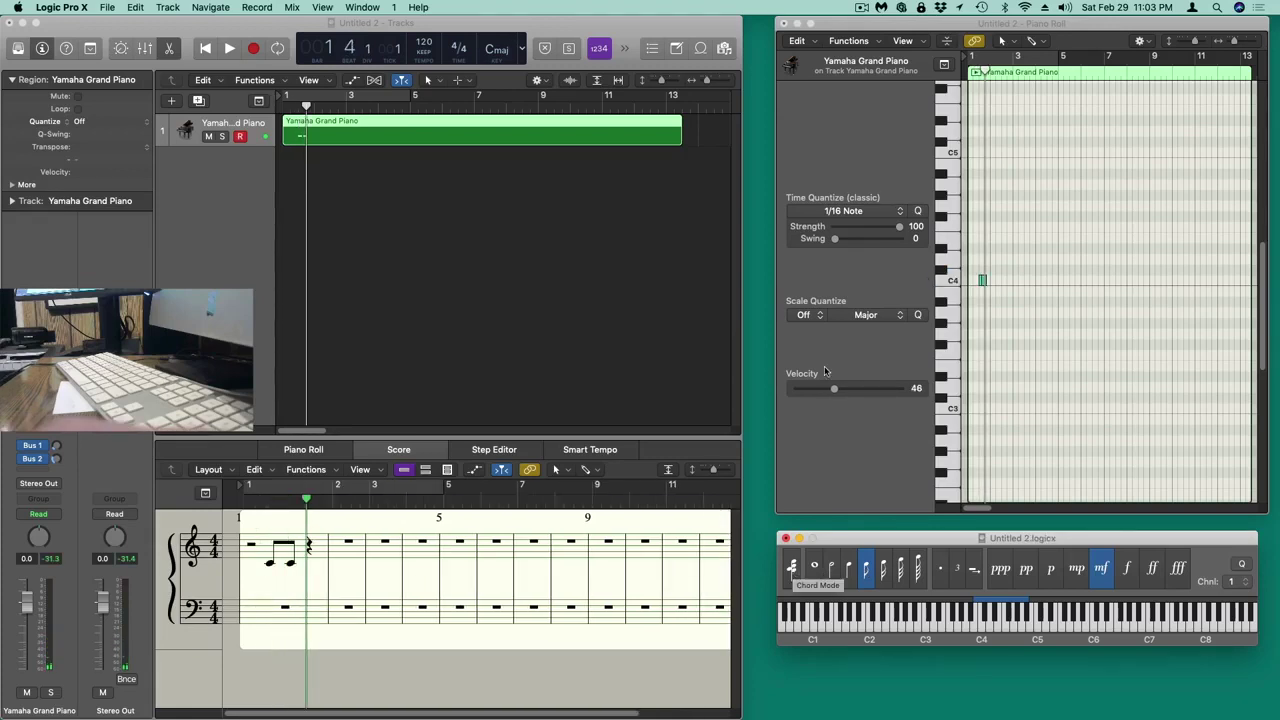
- Set the project's time signature to 3/4
left_click(459, 48)
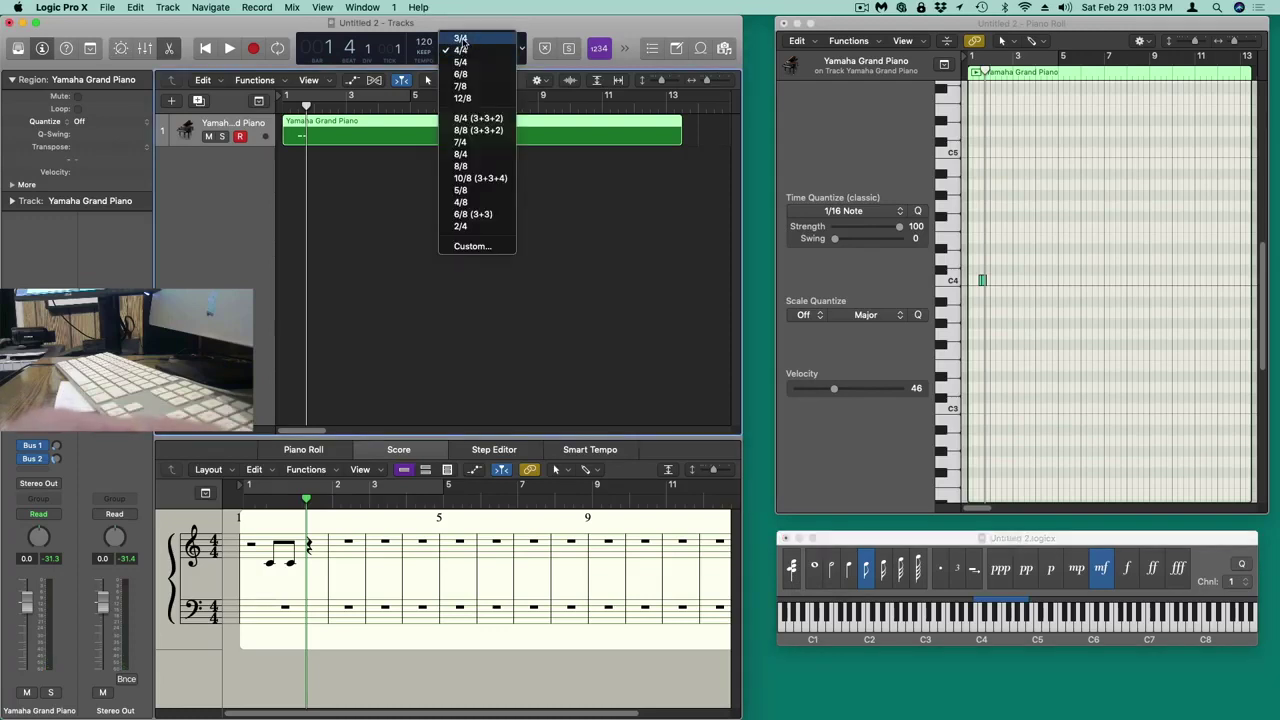
left_click(460, 38)
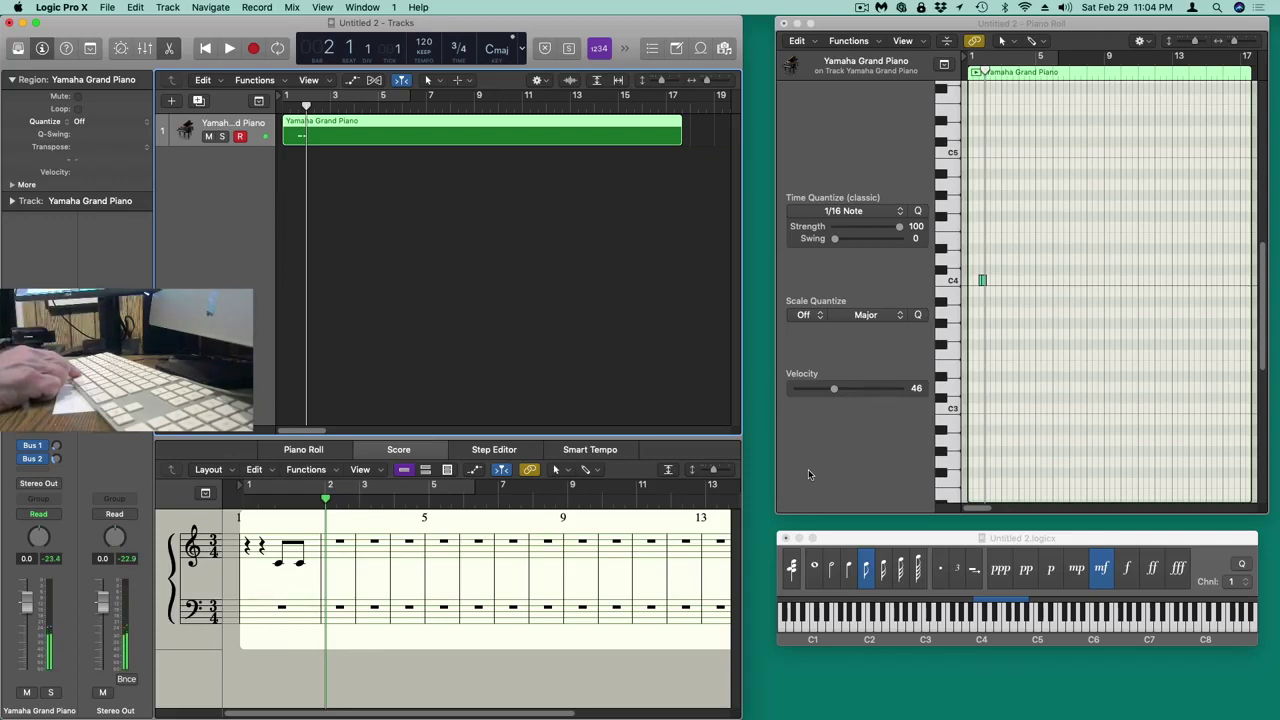
- Enter D4, C4 and E4 on the three beats of bar 2, and raise the last of them to F4 in the score
left_click(874, 540)
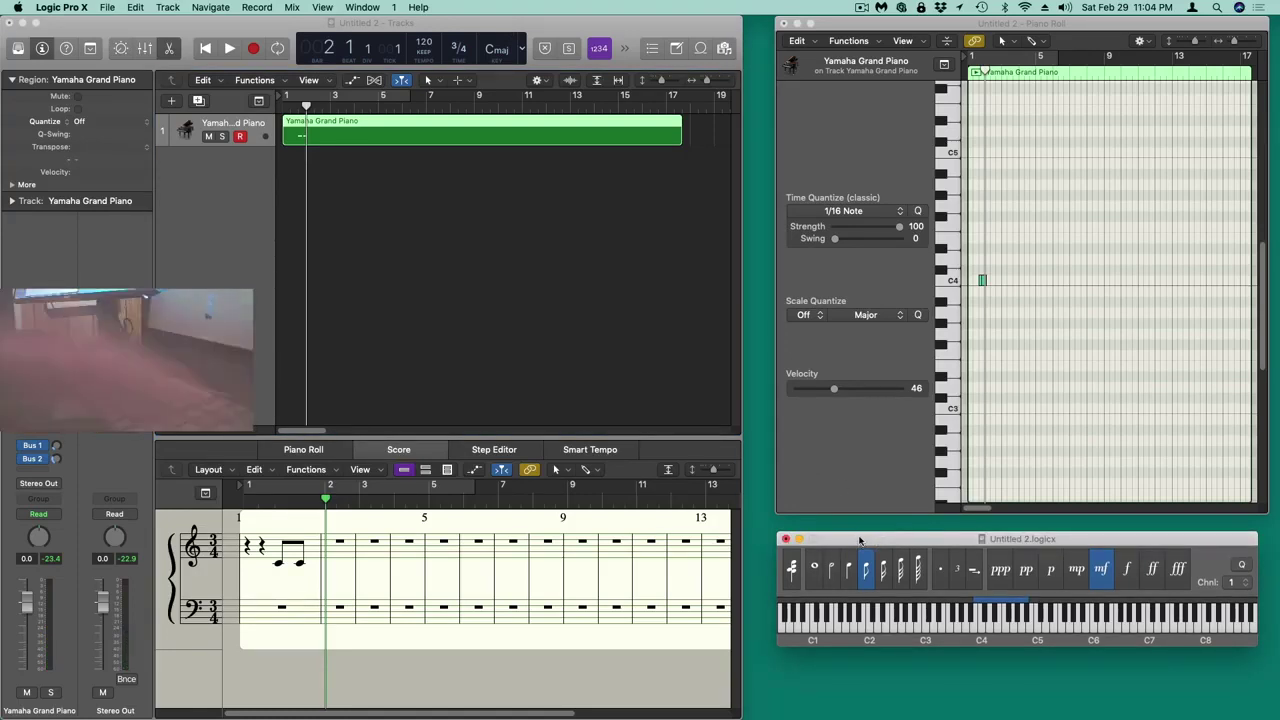
key("super+grave")
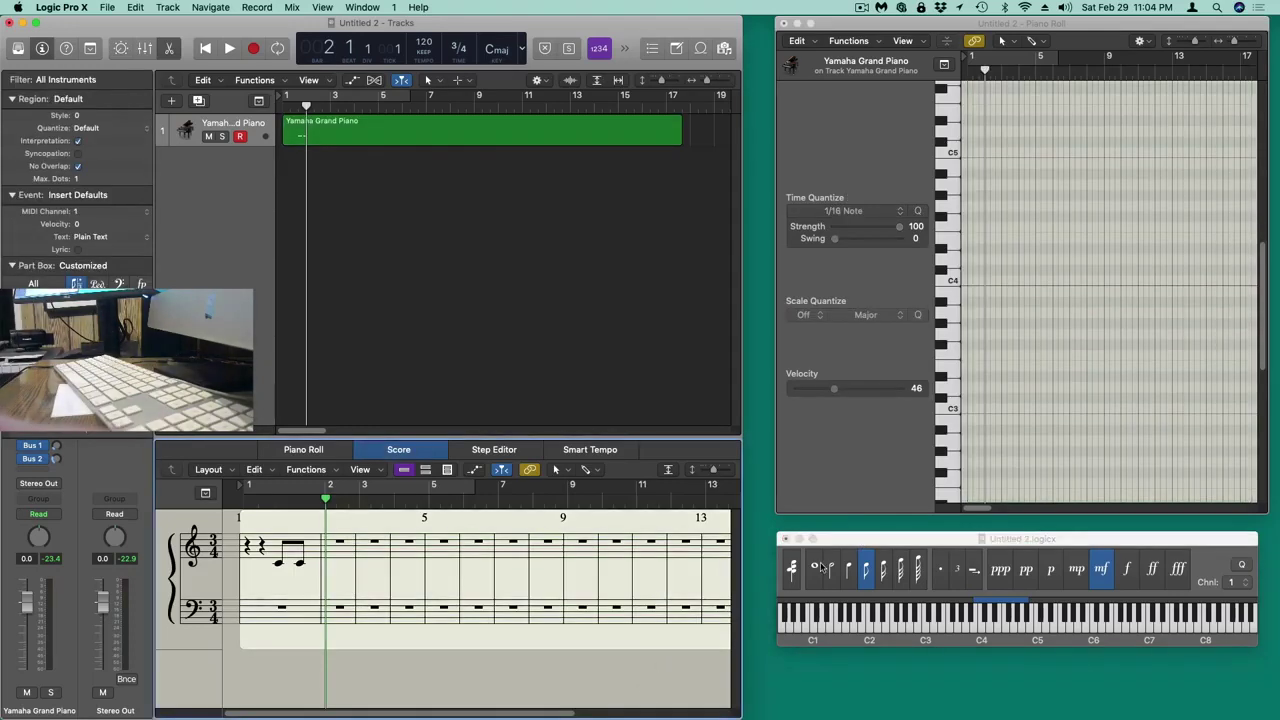
left_click(848, 549)
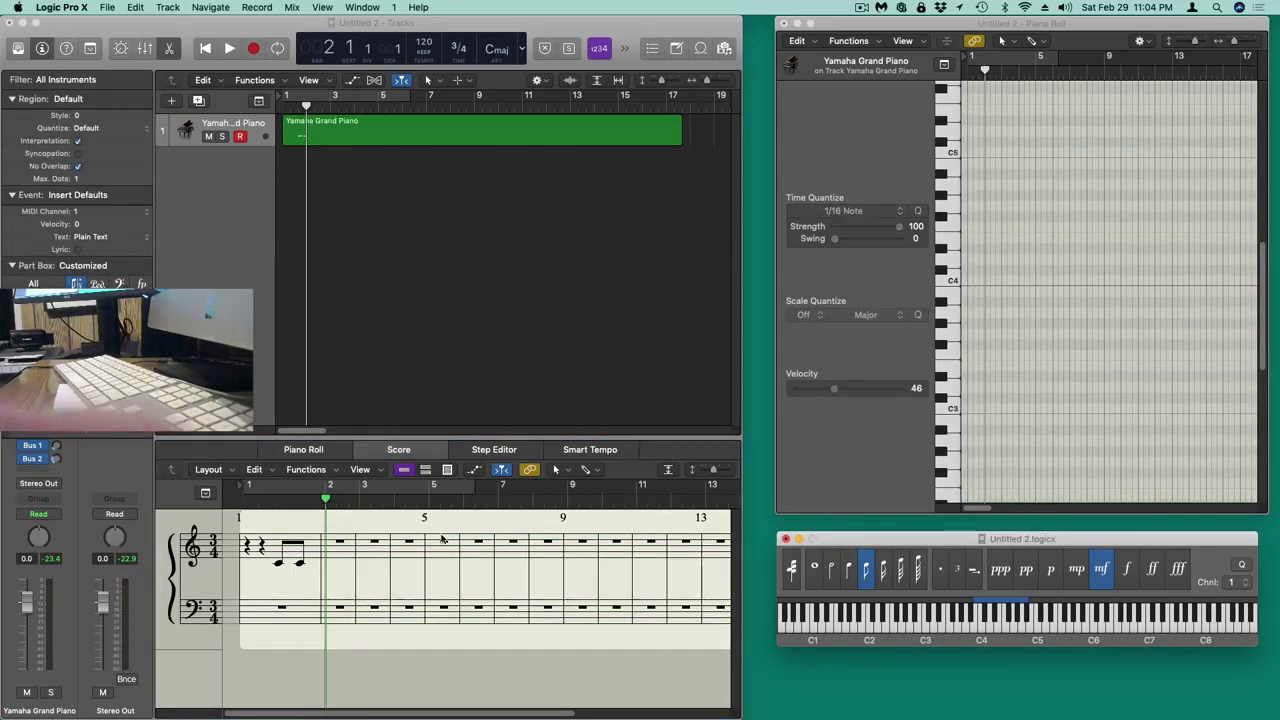
key("s")
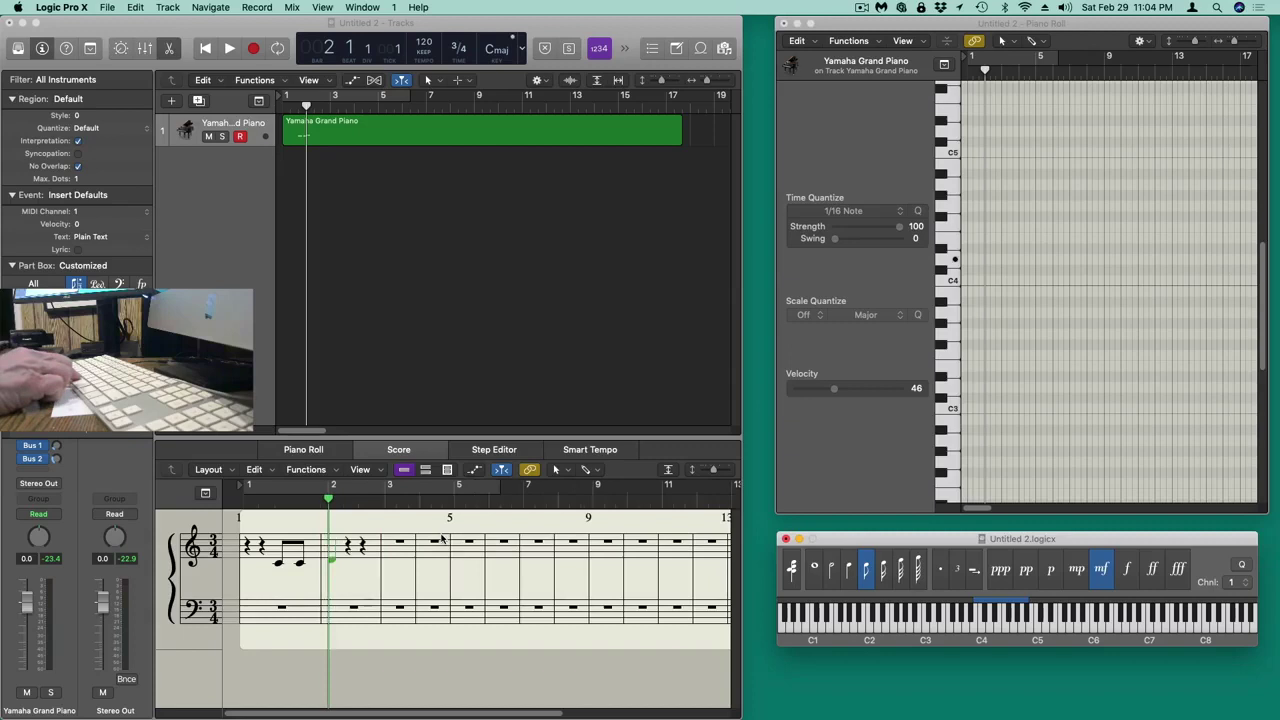
key("r")
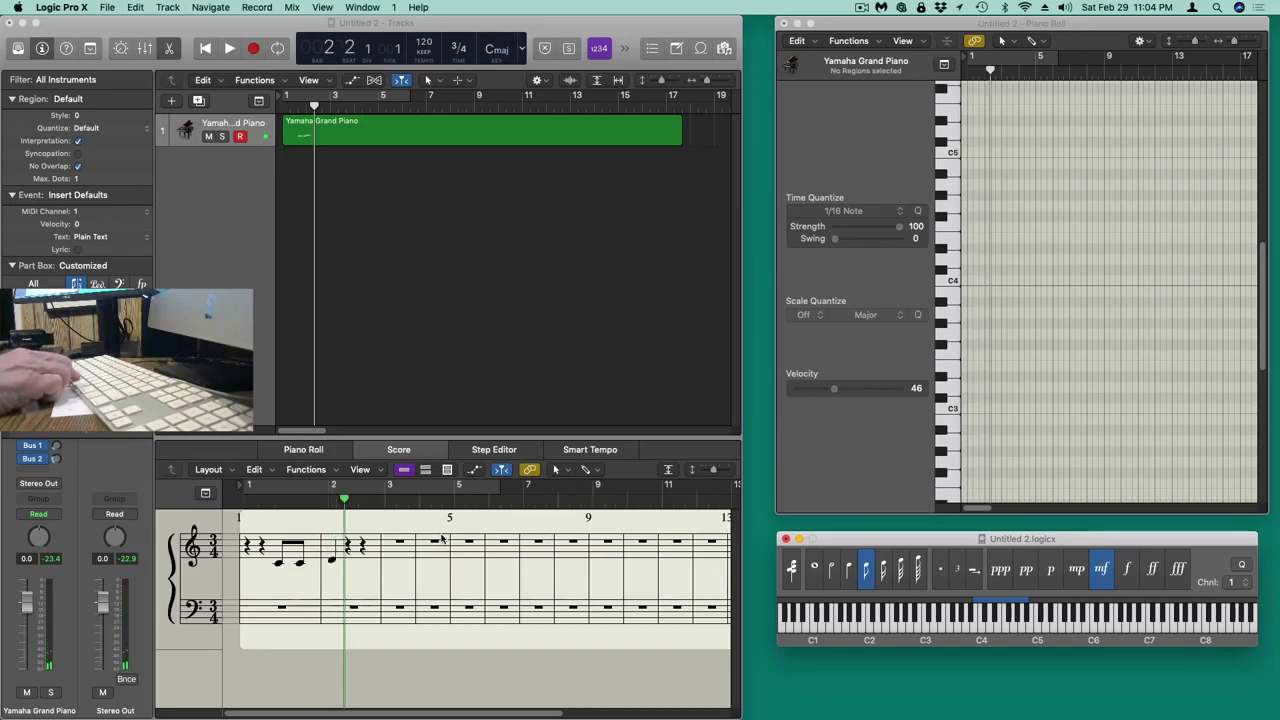
key("a")
key("r")
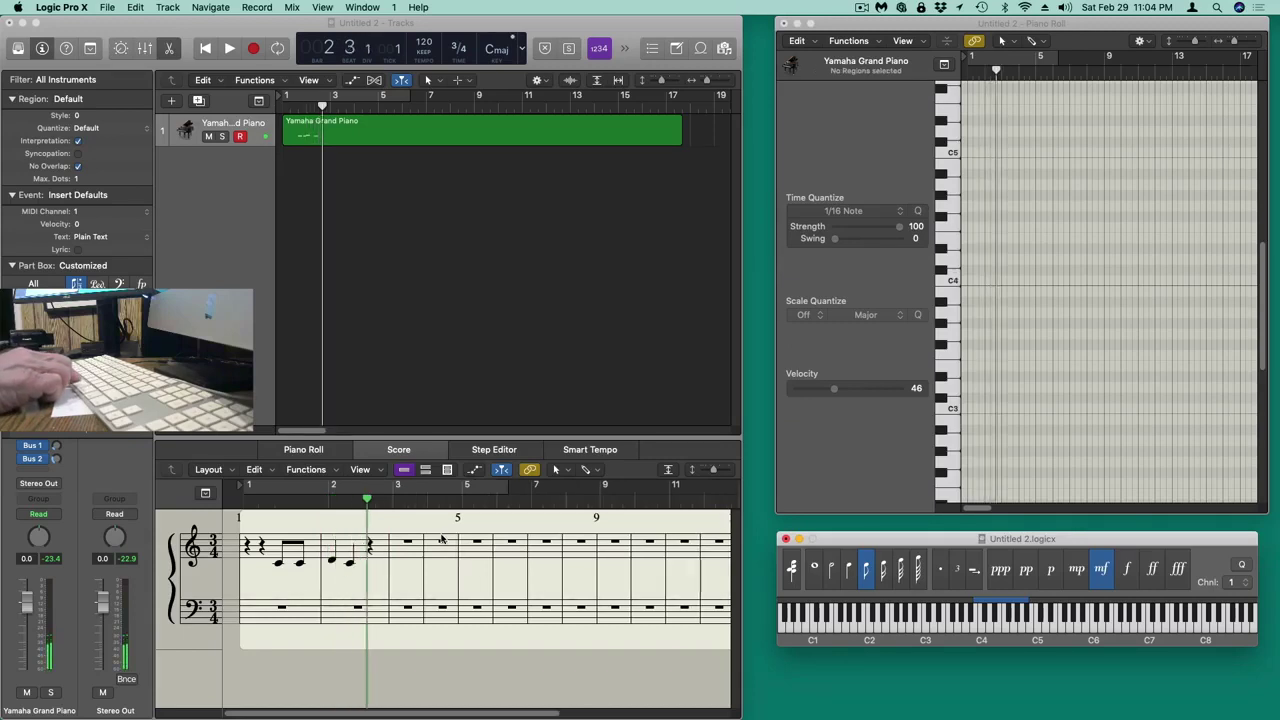
key("d")
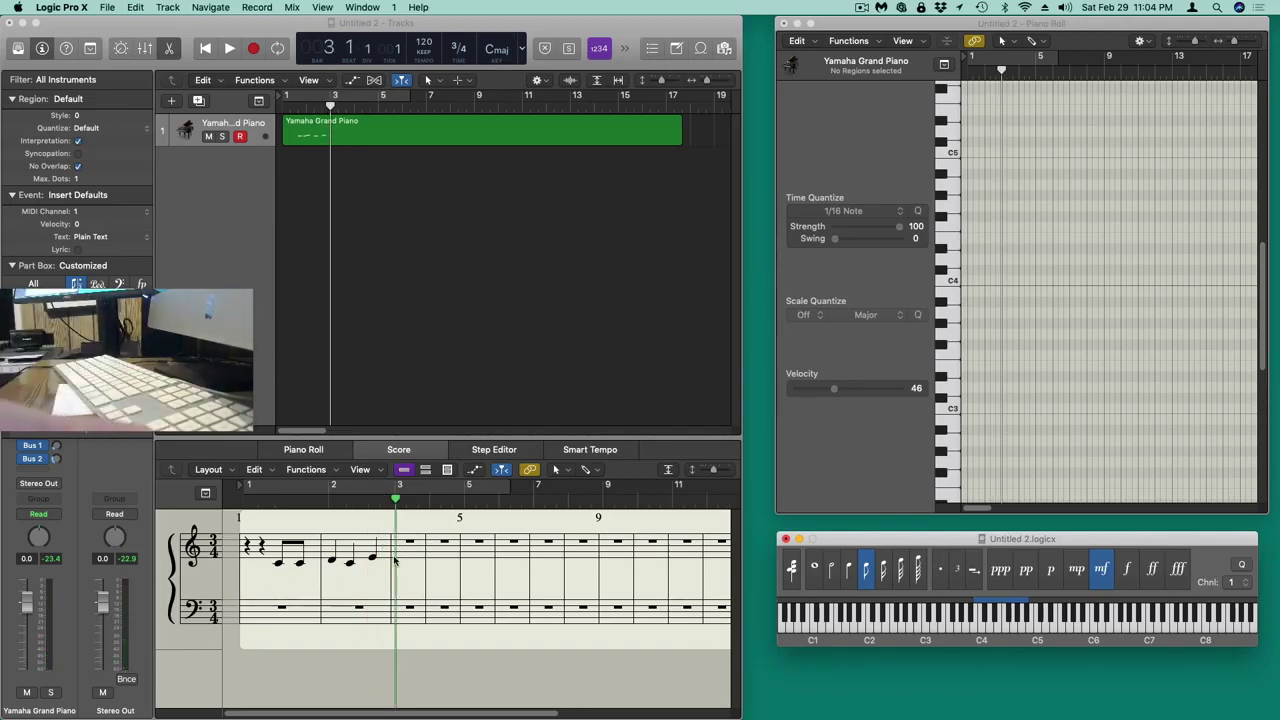
left_click_drag(374, 561, 376, 553)
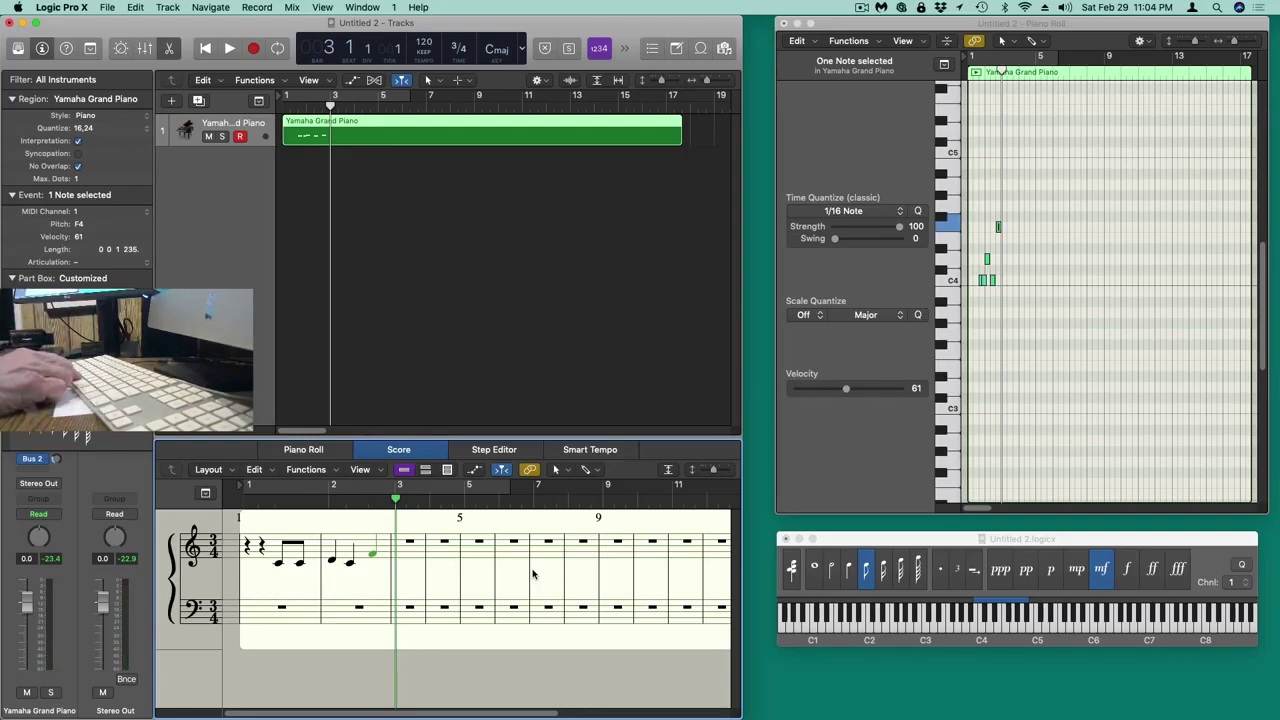
- Enter E4 on beat 1 of bar 3, skip beat 2, and enter two eighth-note C4s on beat 3
key("d")
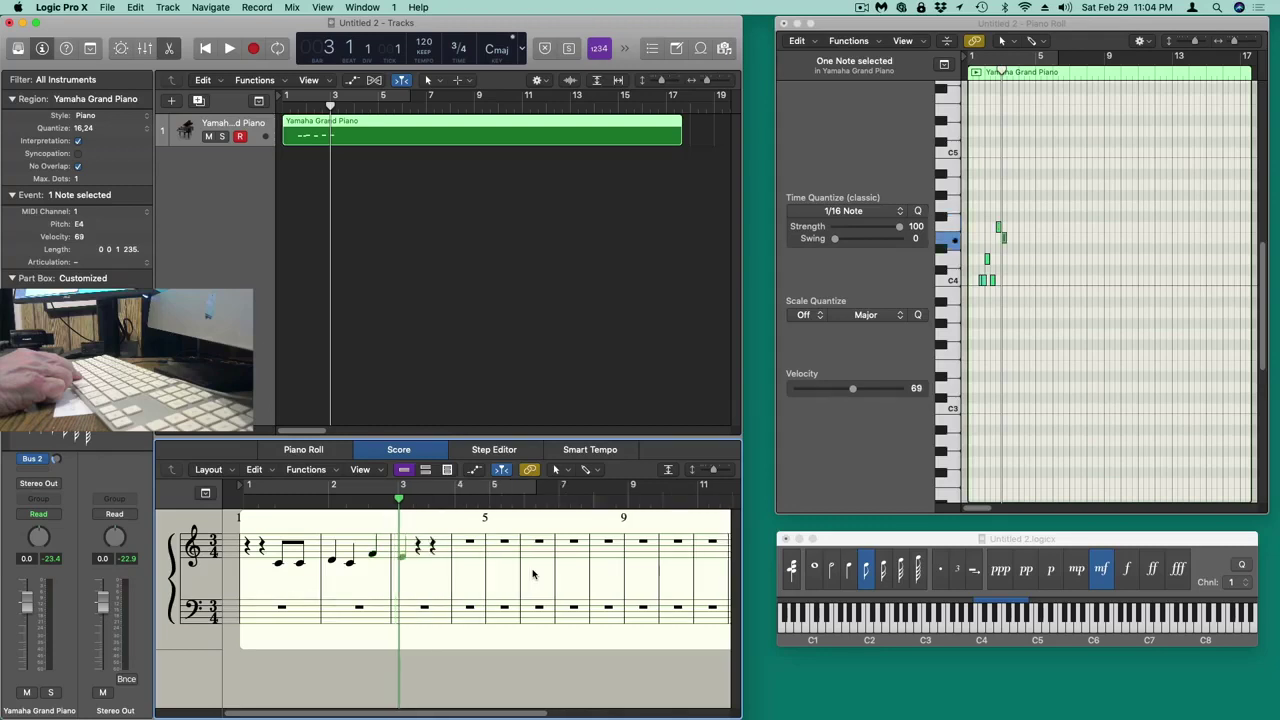
key("Right")
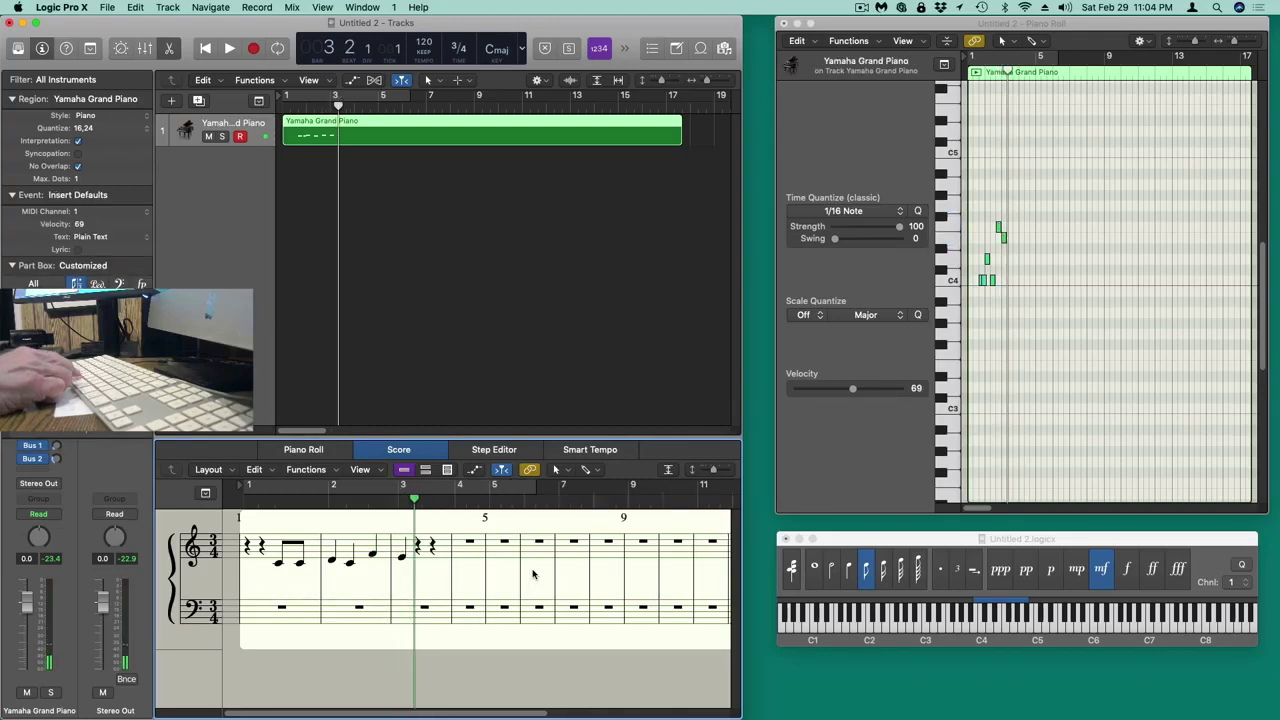
key("Right")
key("Right")
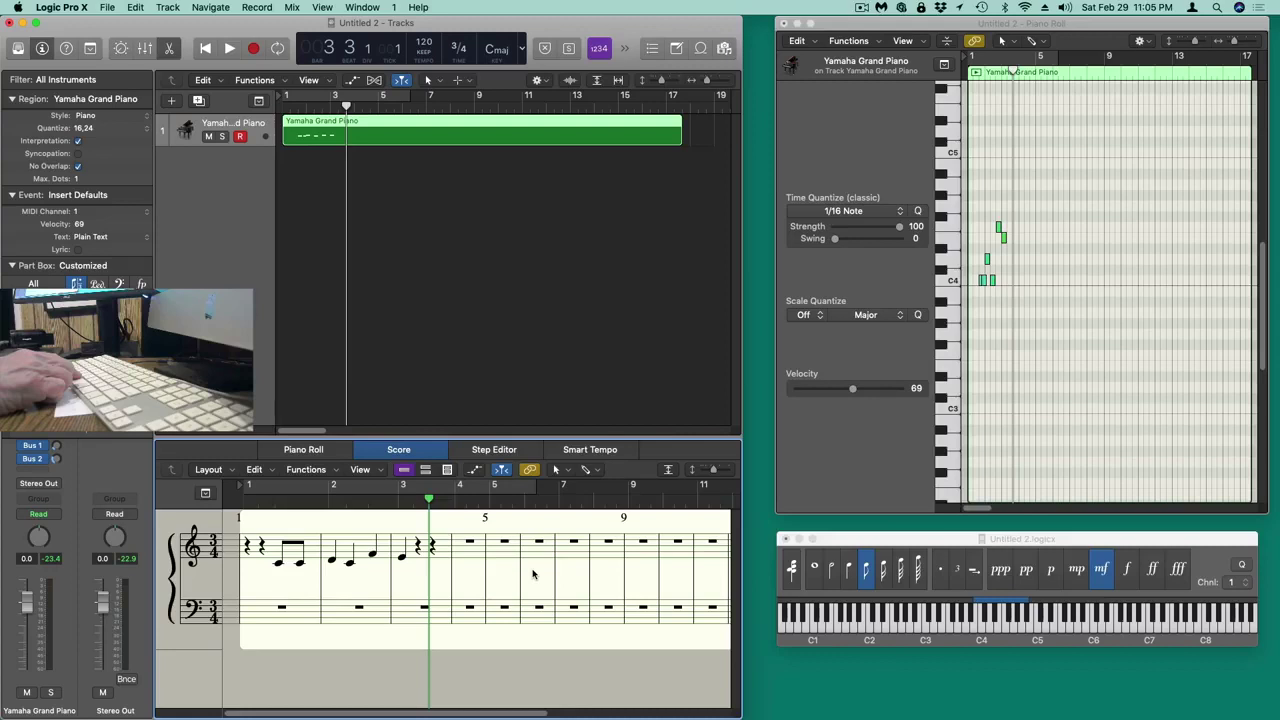
key("a")
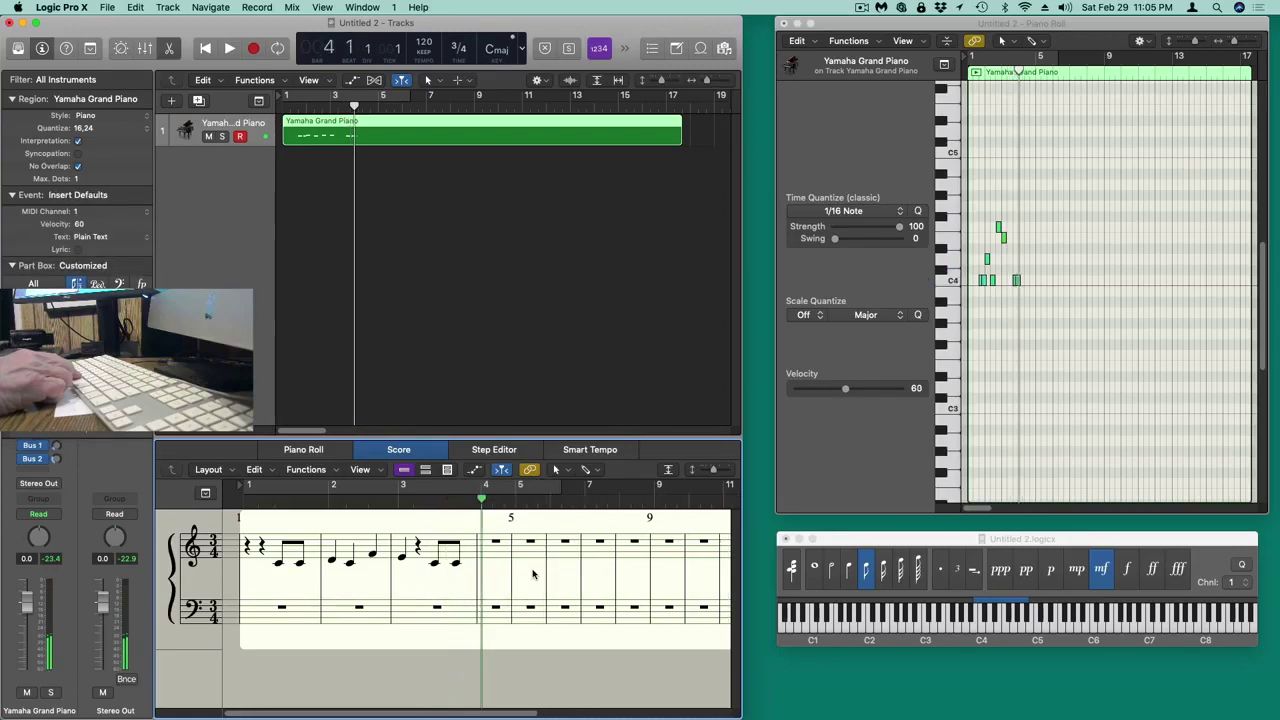
- Enter D4, C4 and G4 on the three beats of bar 4
key("s")
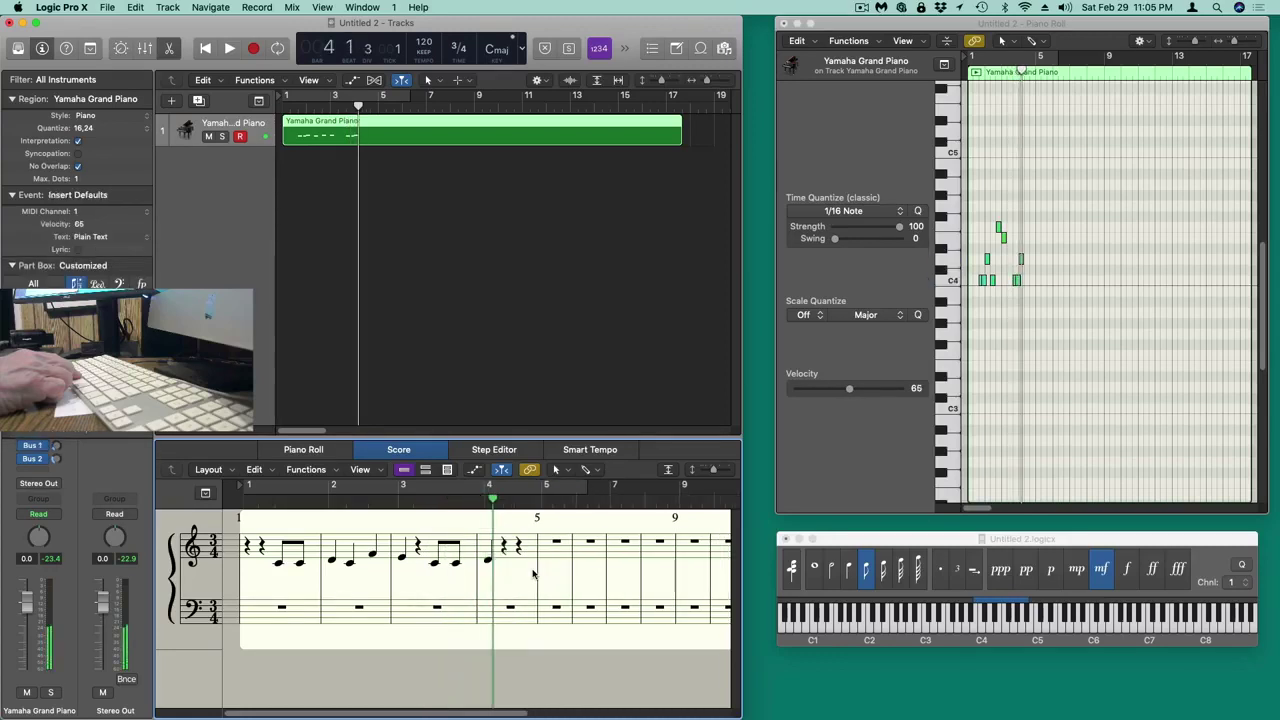
key("Right")
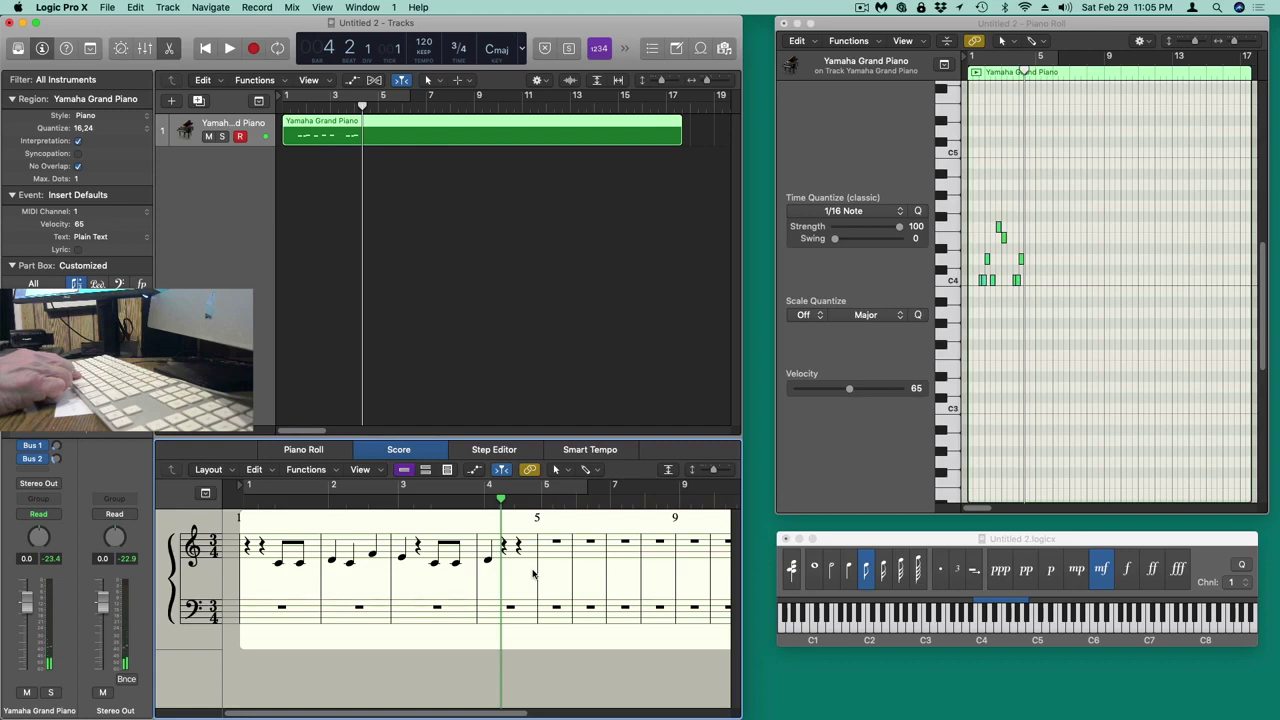
key("g")
- Enter F4 on beat 1 of bar 5, advance the playhead to beat 3, and enter two eighth-note C4s
key("f")
key("Right")
key("Right")
key("Right")
key("Right")
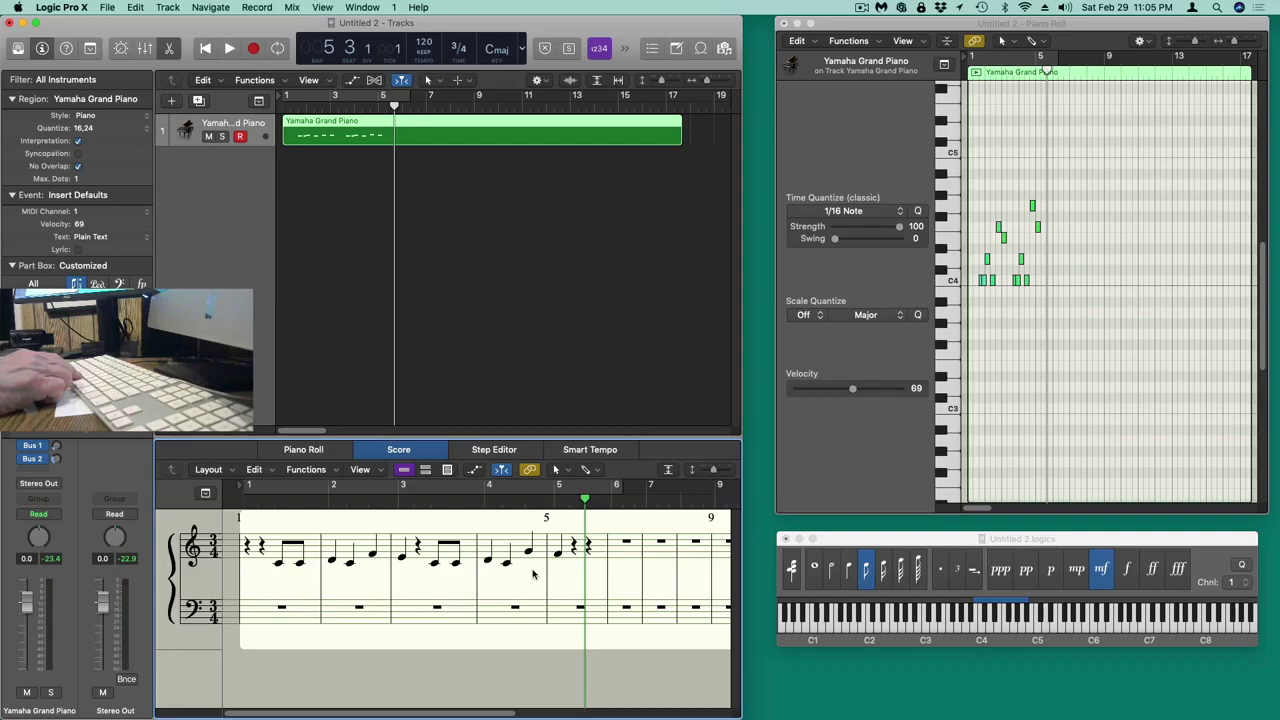
key("a")
key("a")
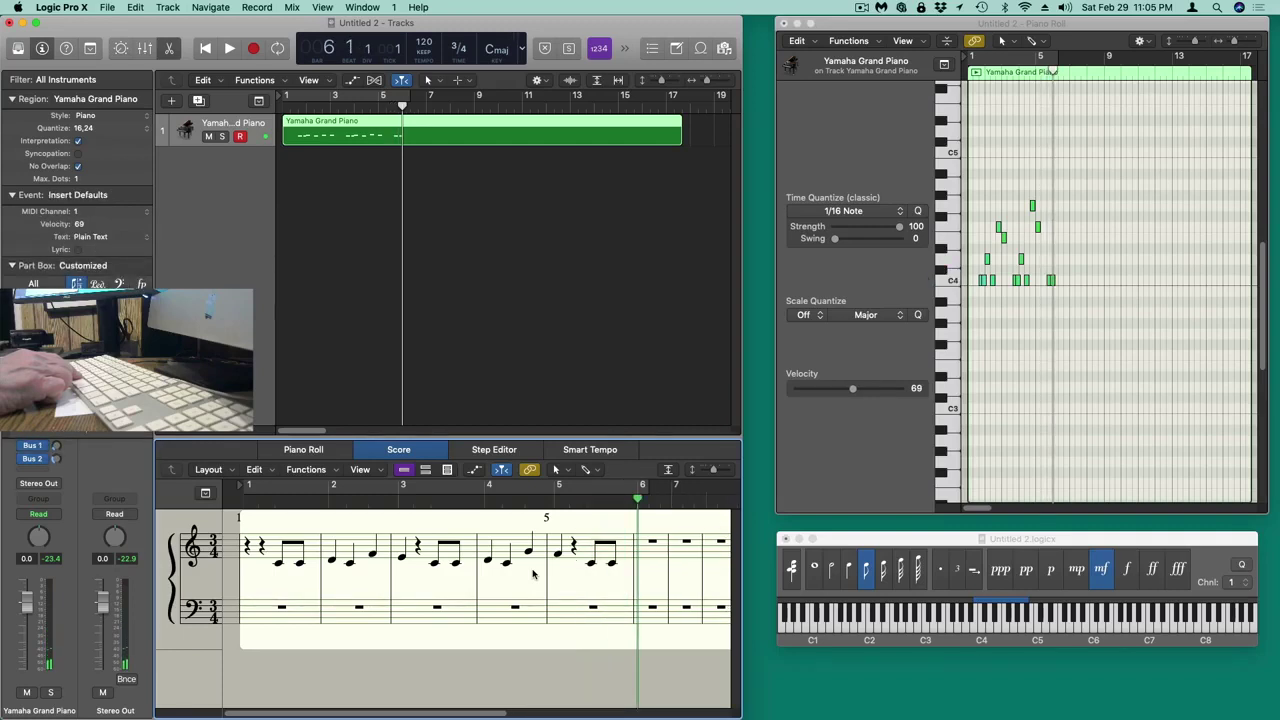
- Enter C5, A4 and F4 in bar 6, and E4, D4 and two eighth-note A#4s in bar 7
key("k")
key("h")
key("f")
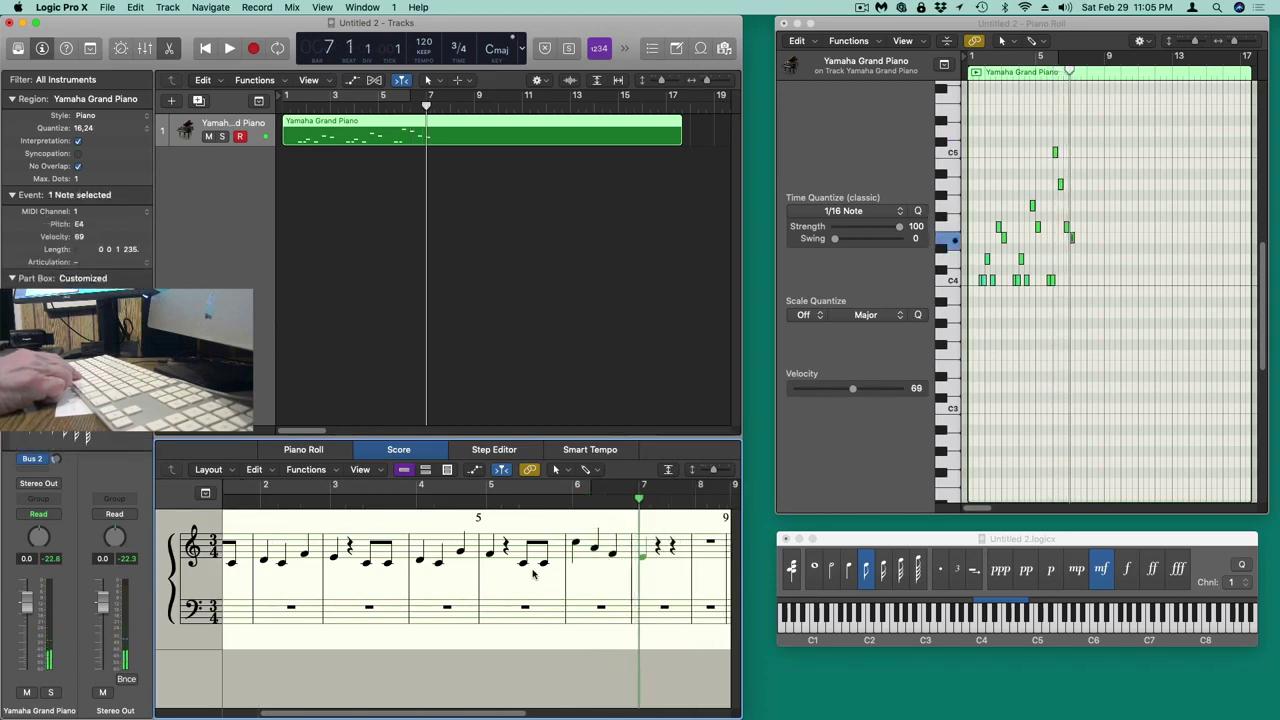
key("d")
key("s")
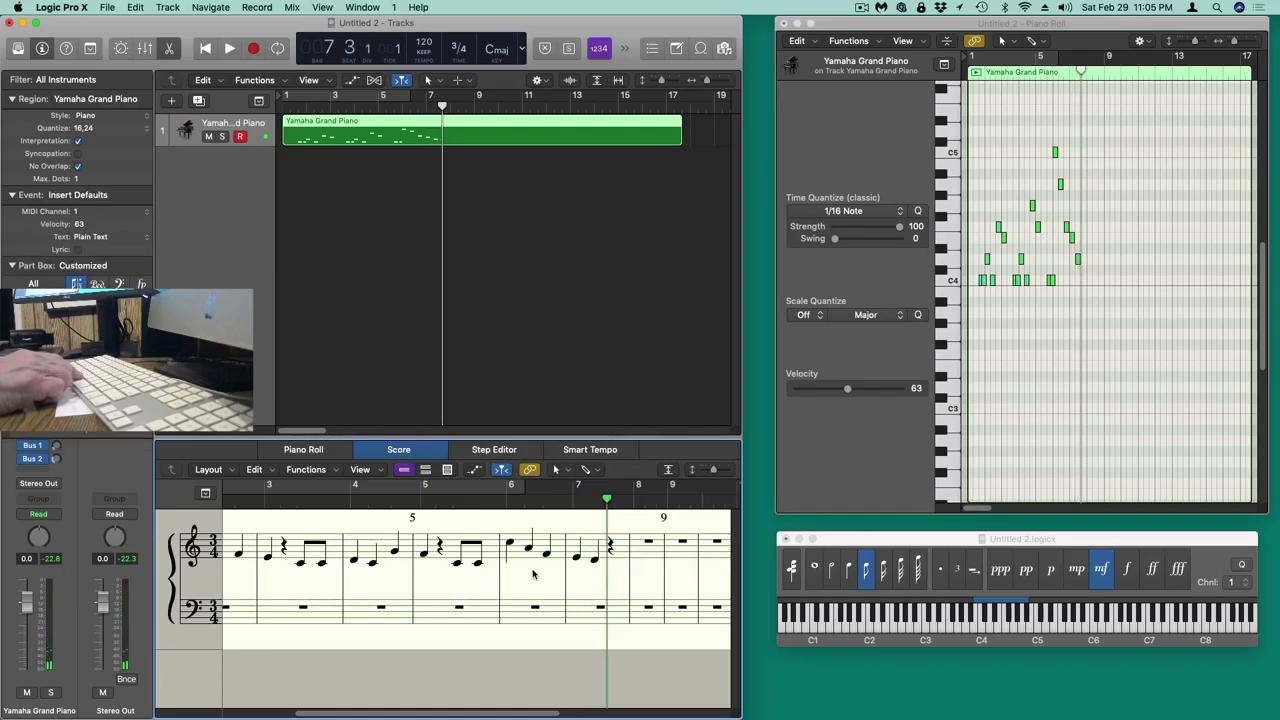
key("u")
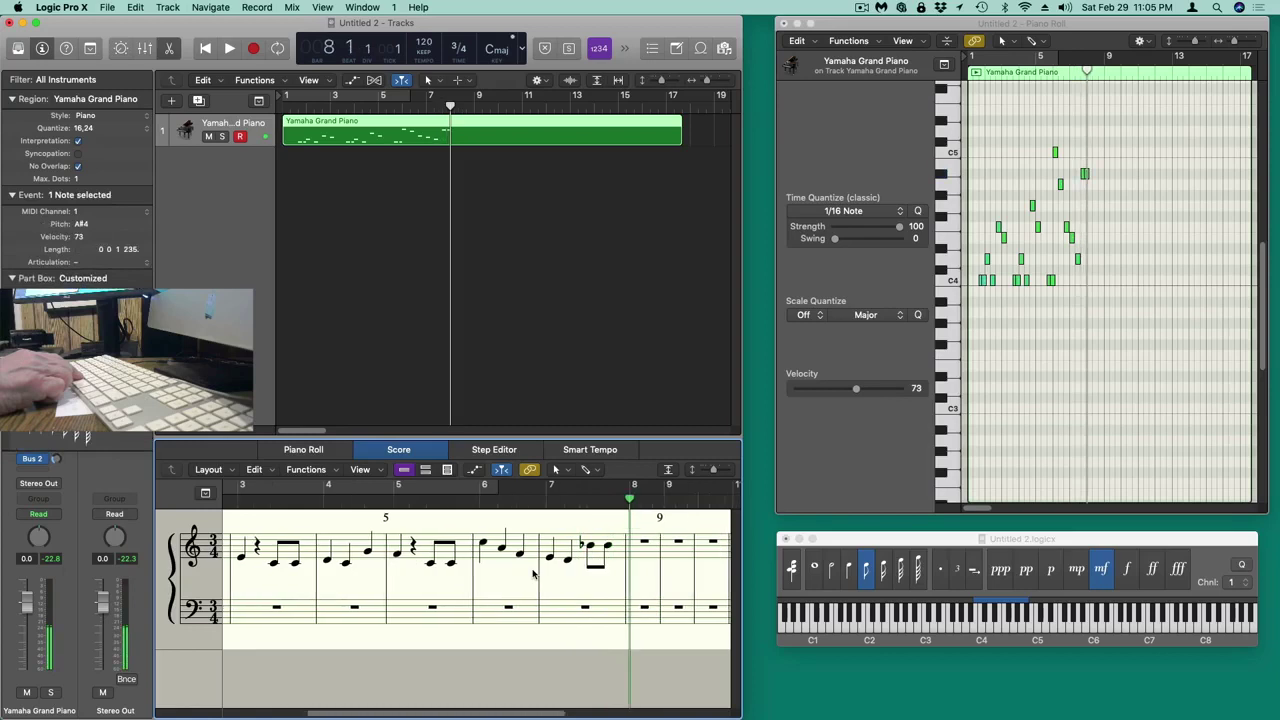
- Enter A4, F4 and G4 on the beats of bar 8 and F4 on beat 1 of bar 9, advancing the playhead to beat 3
key("h")
key("f")
key("f")
key("g")
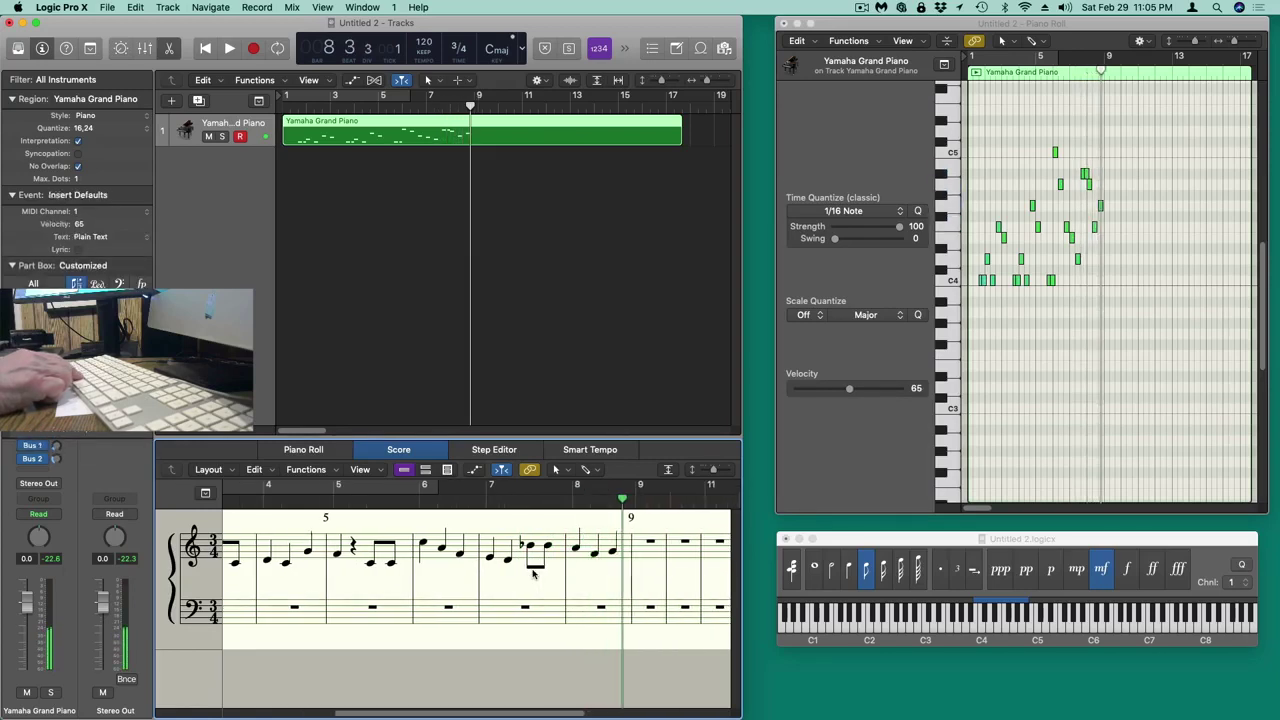
key("f")
key("f")
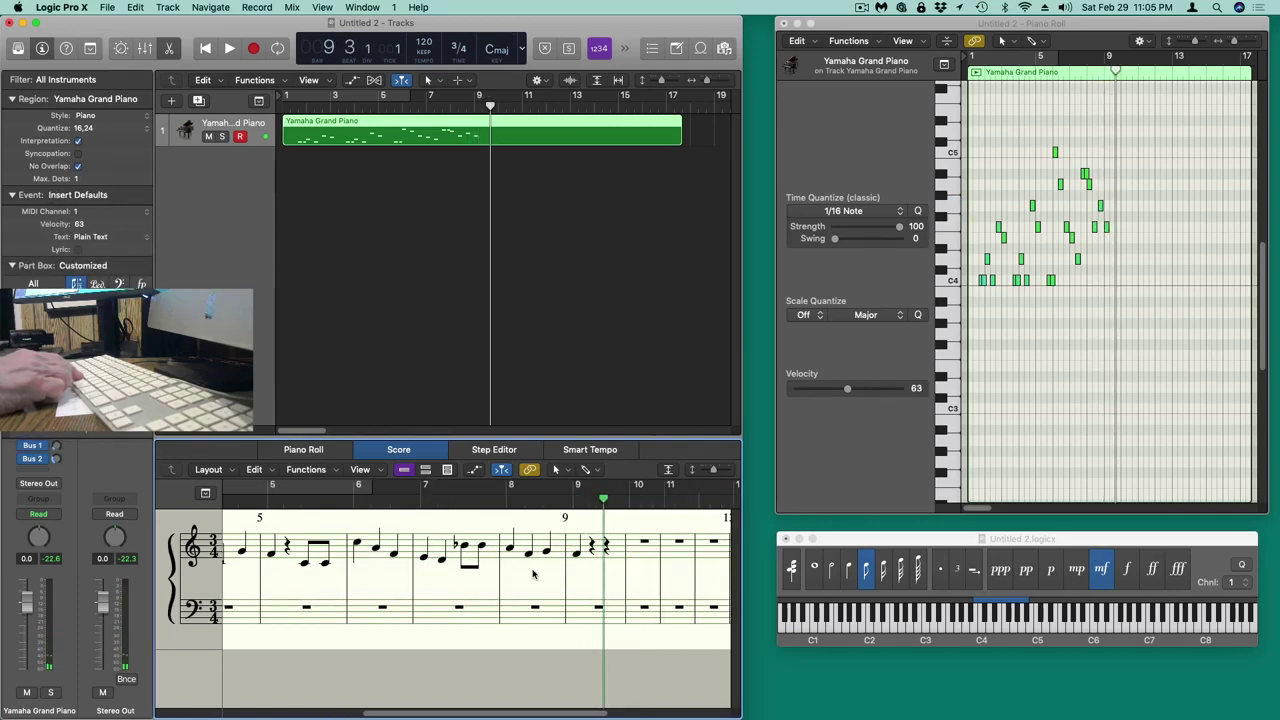
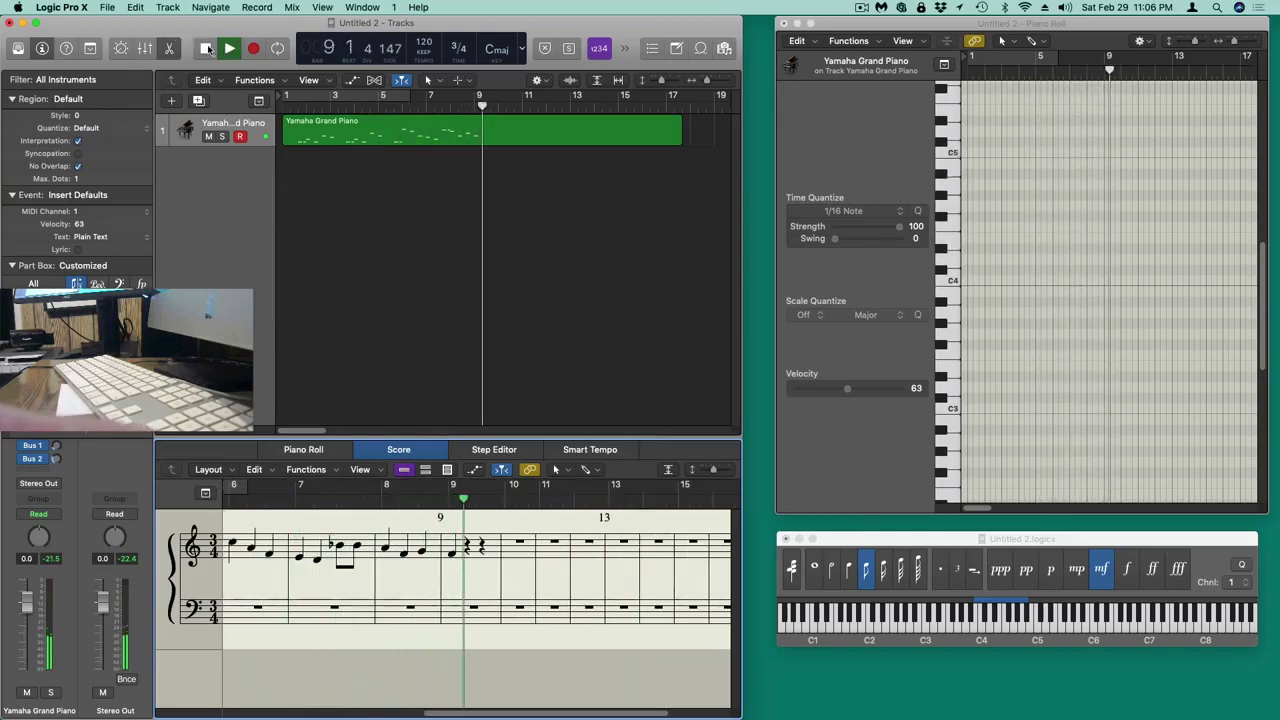
- Stop playback, return the playhead to the start of the project, and select the C4 in bar 2 of the score
left_click(204, 49)
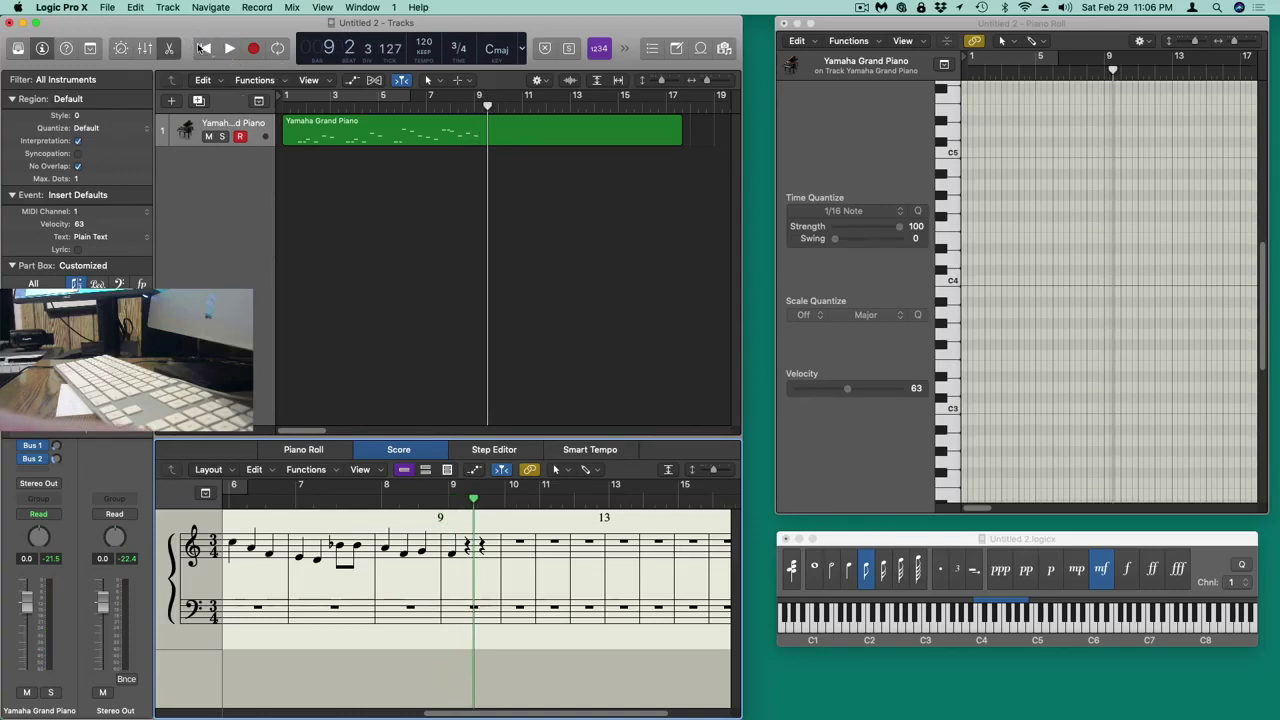
left_click(202, 48)
left_click(336, 565)
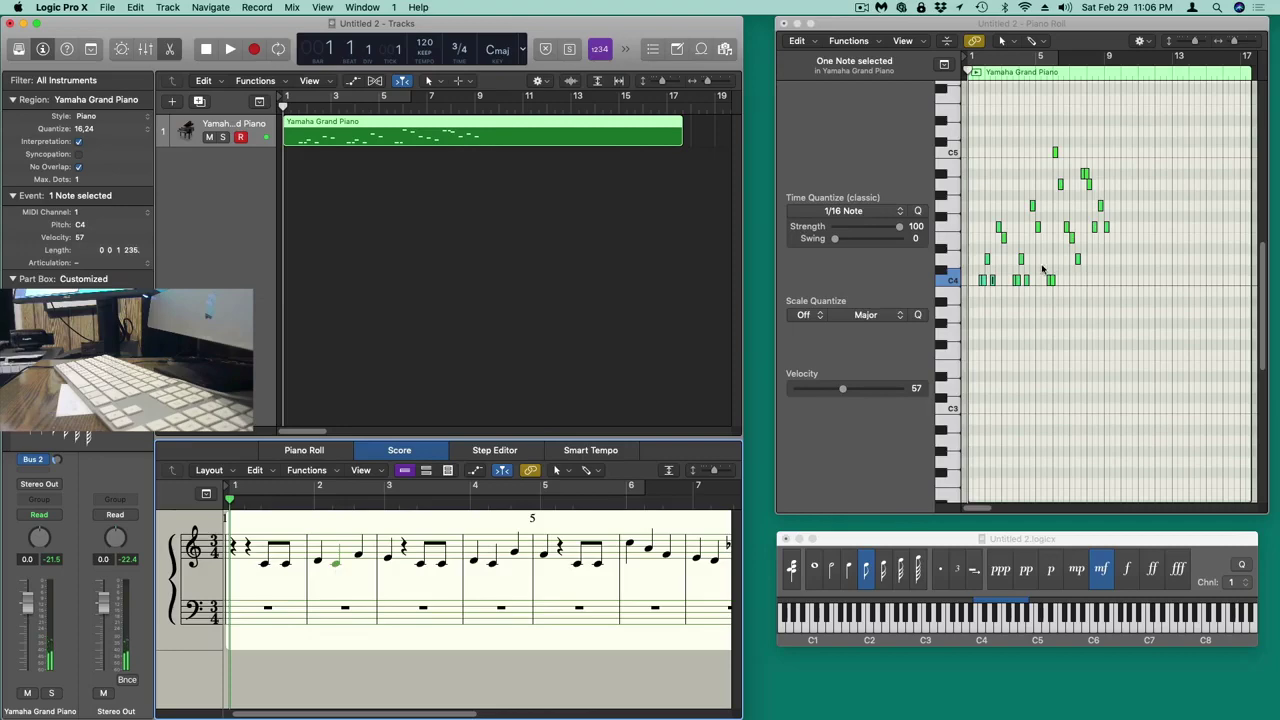
- Enlarge the Piano Roll's note area by widening the window and narrowing its inspector, and zoom in horizontally to about bars 1–11
left_click_drag(883, 27, 855, 27)
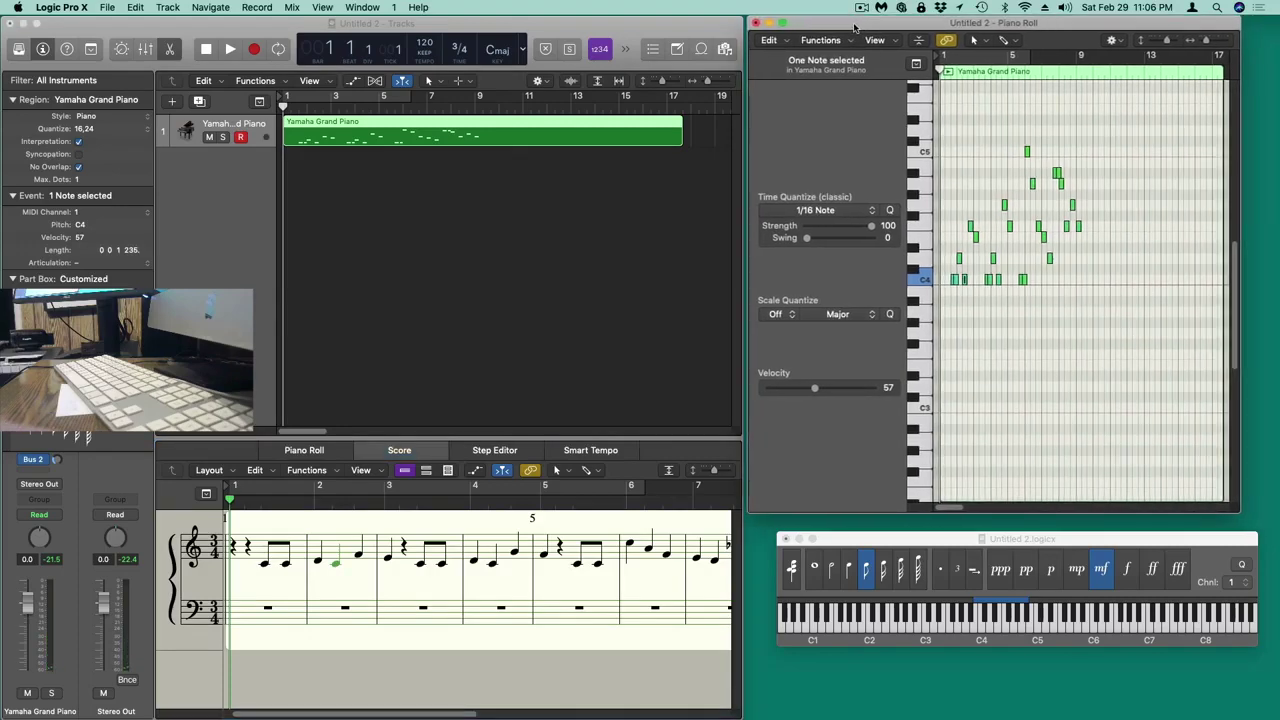
left_click_drag(1240, 509, 1267, 509)
left_click_drag(906, 251, 864, 251)
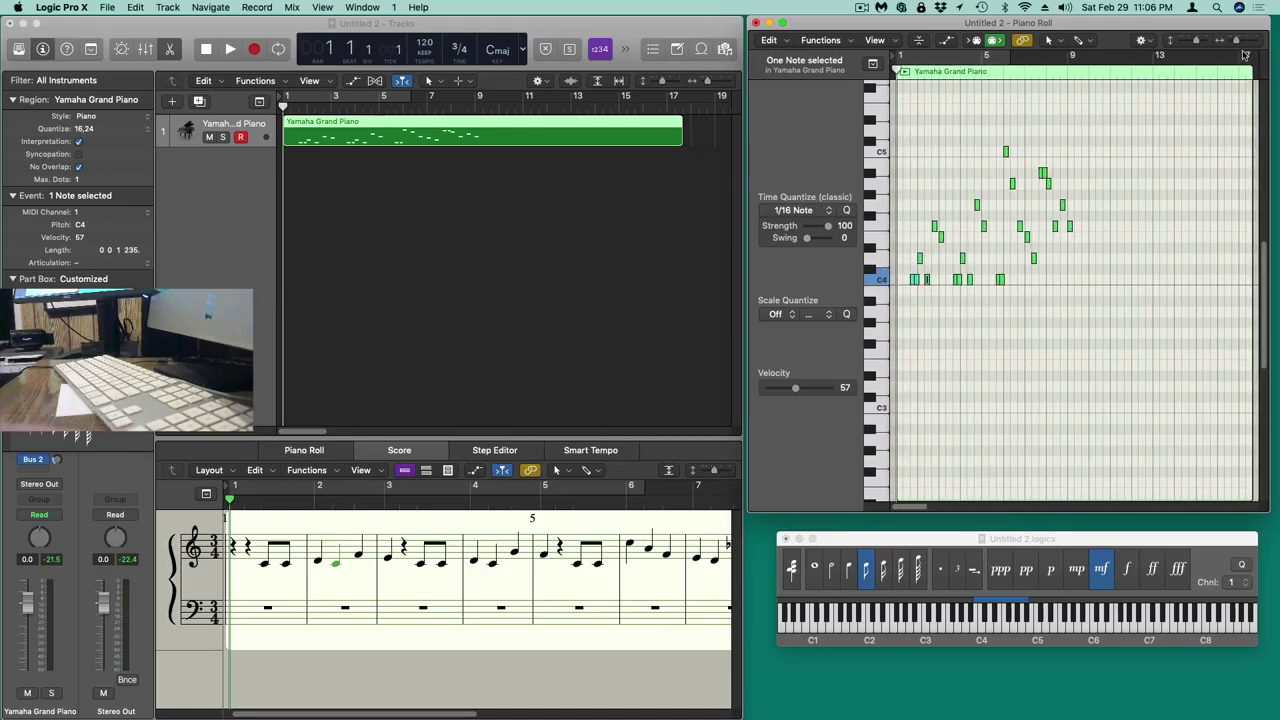
left_click_drag(1238, 44, 1250, 44)
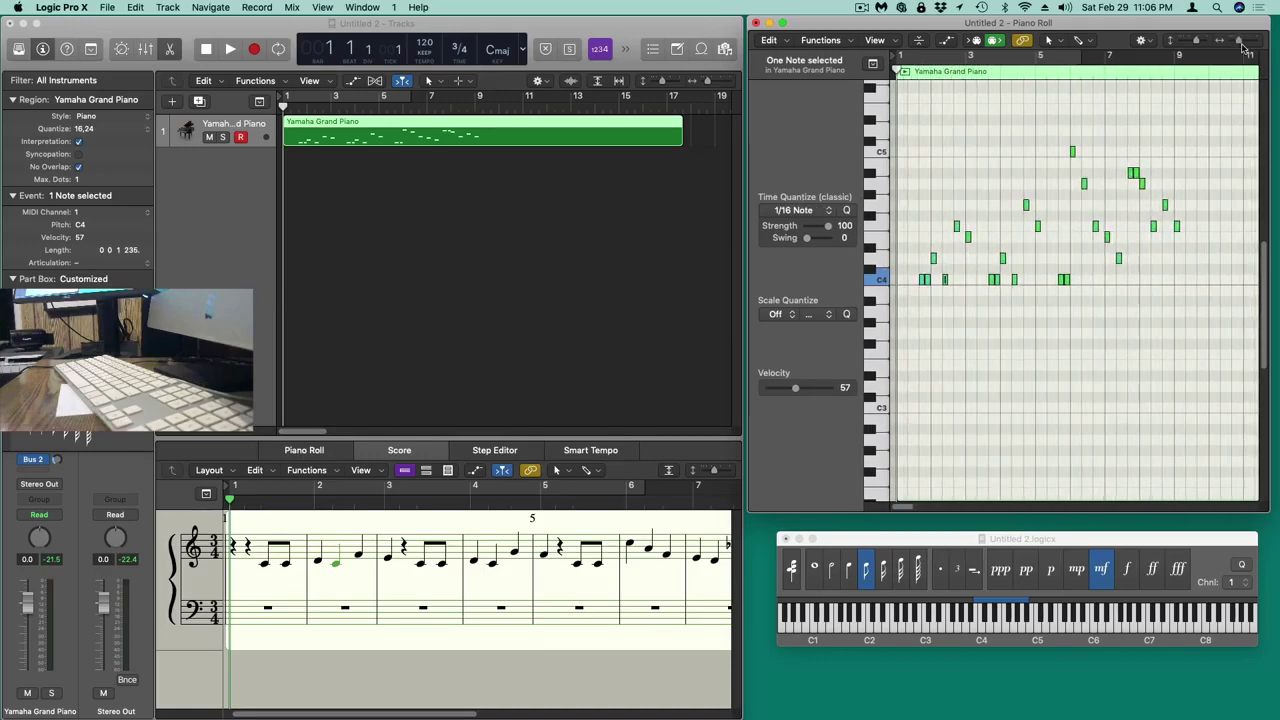
- Select all 24 notes in the Piano Roll, extend each one toward the start of the following note, and clear the selection
left_click(952, 263)
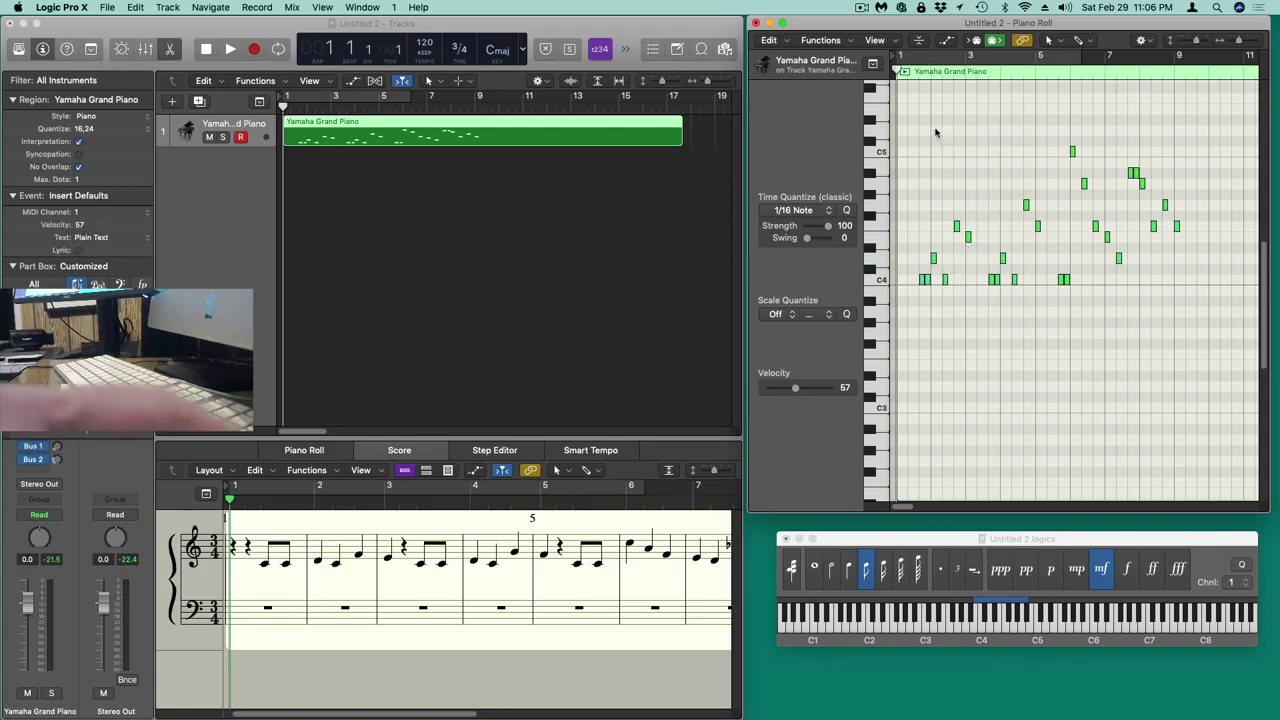
left_click_drag(906, 107, 1166, 318)
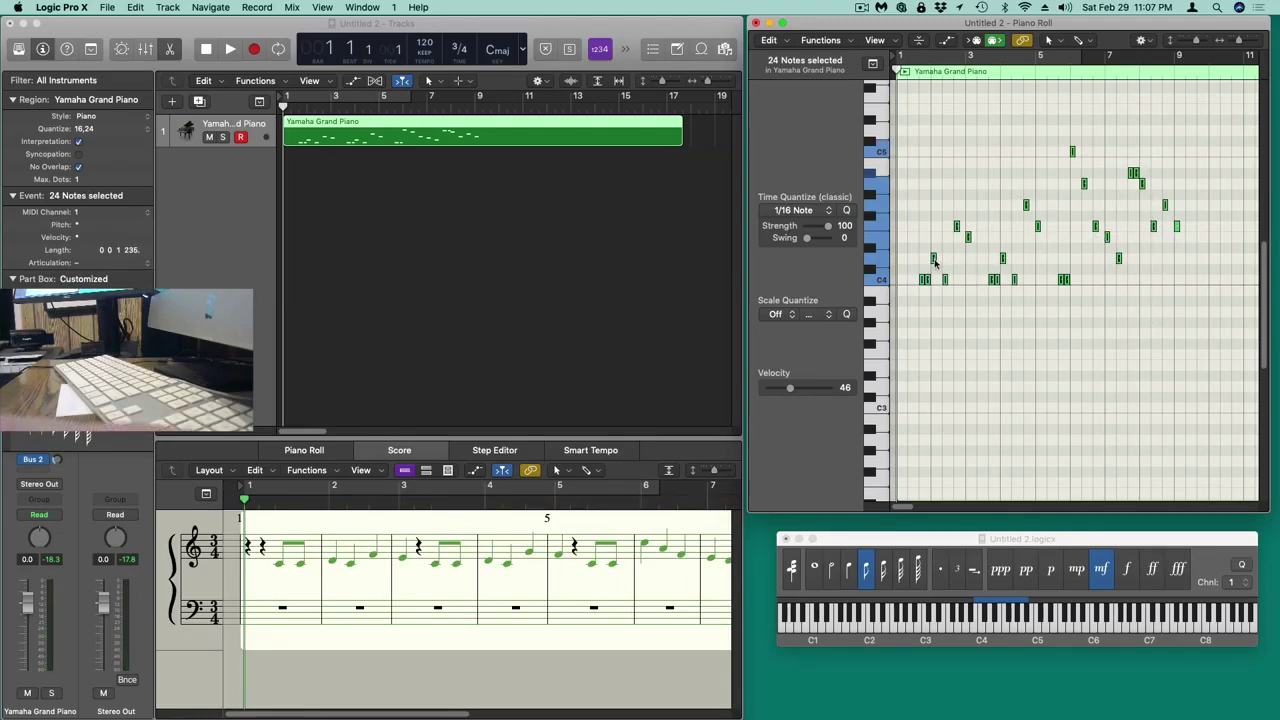
mouse_move(933, 258)
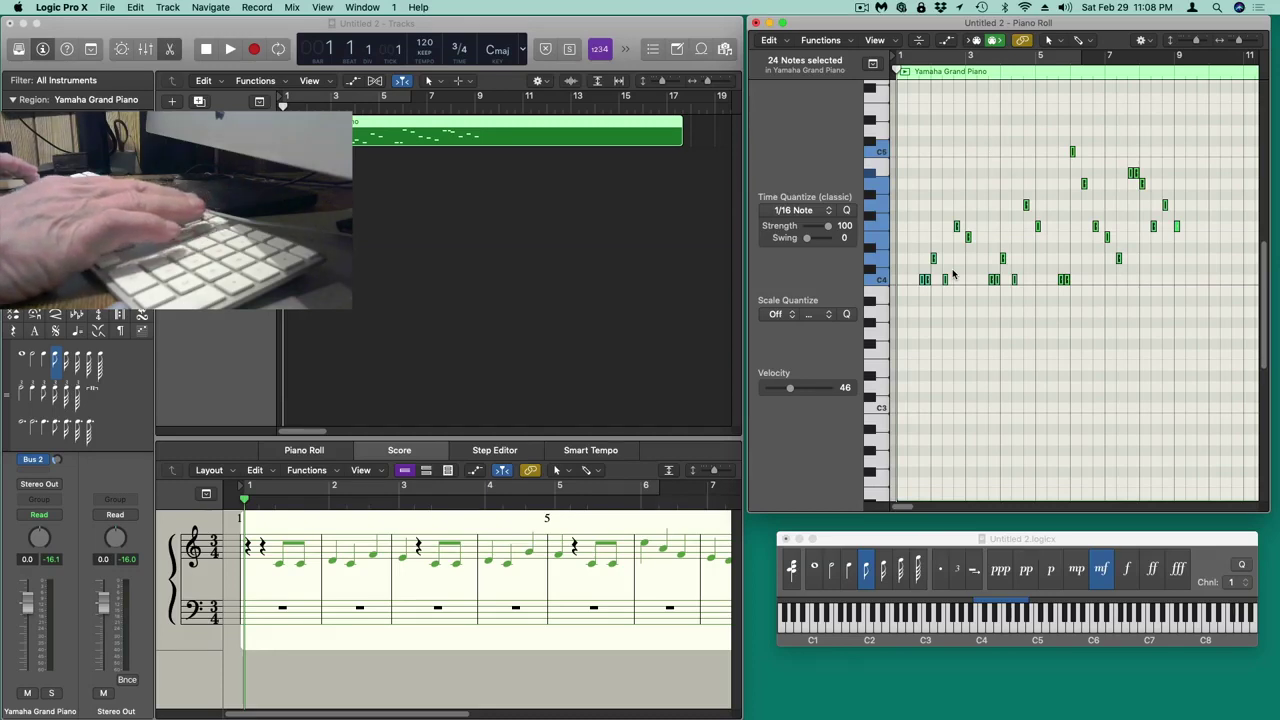
key("q")
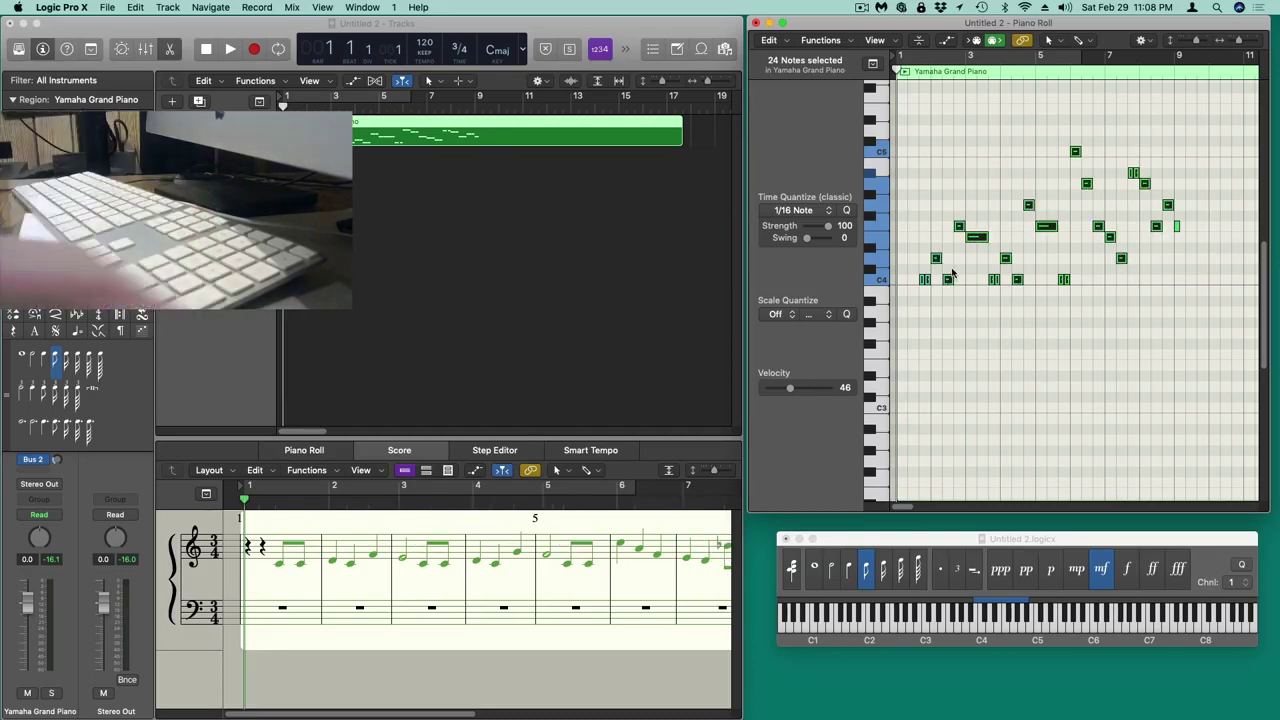
left_click(935, 295)
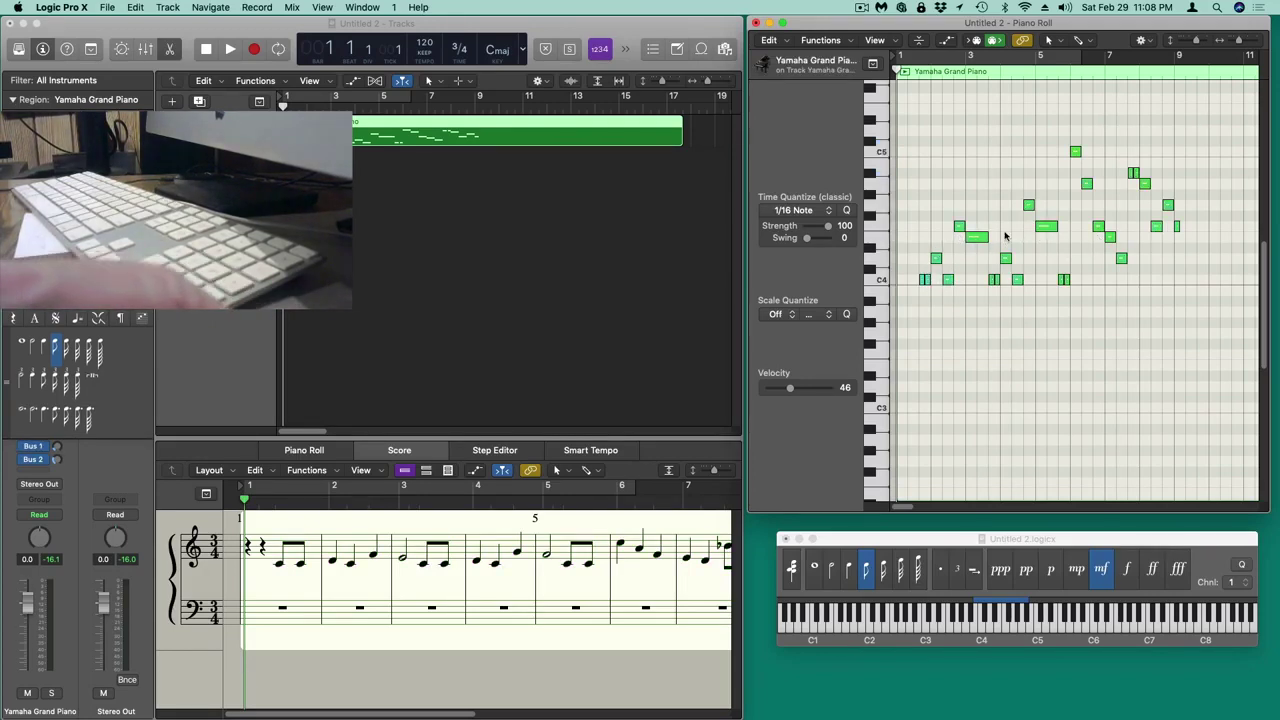
- Place the playhead in the score just before the first C4 in bar 1
left_click(357, 566)
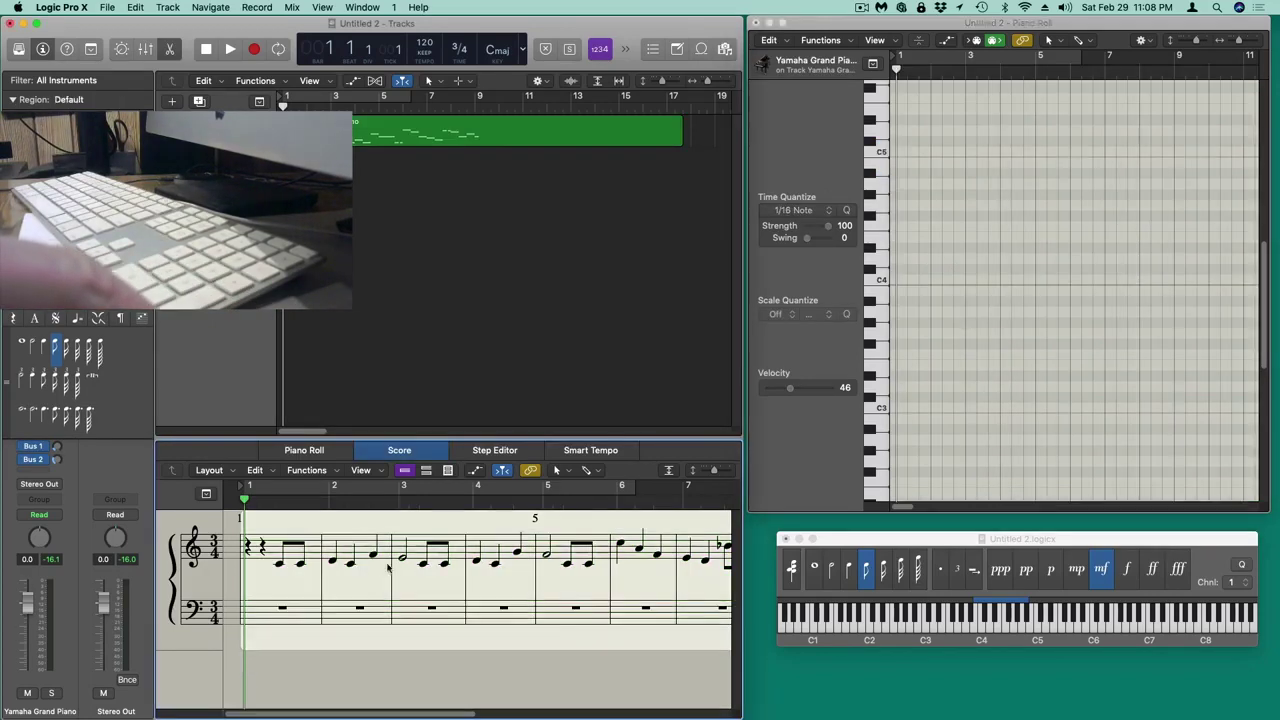
left_click(272, 550)
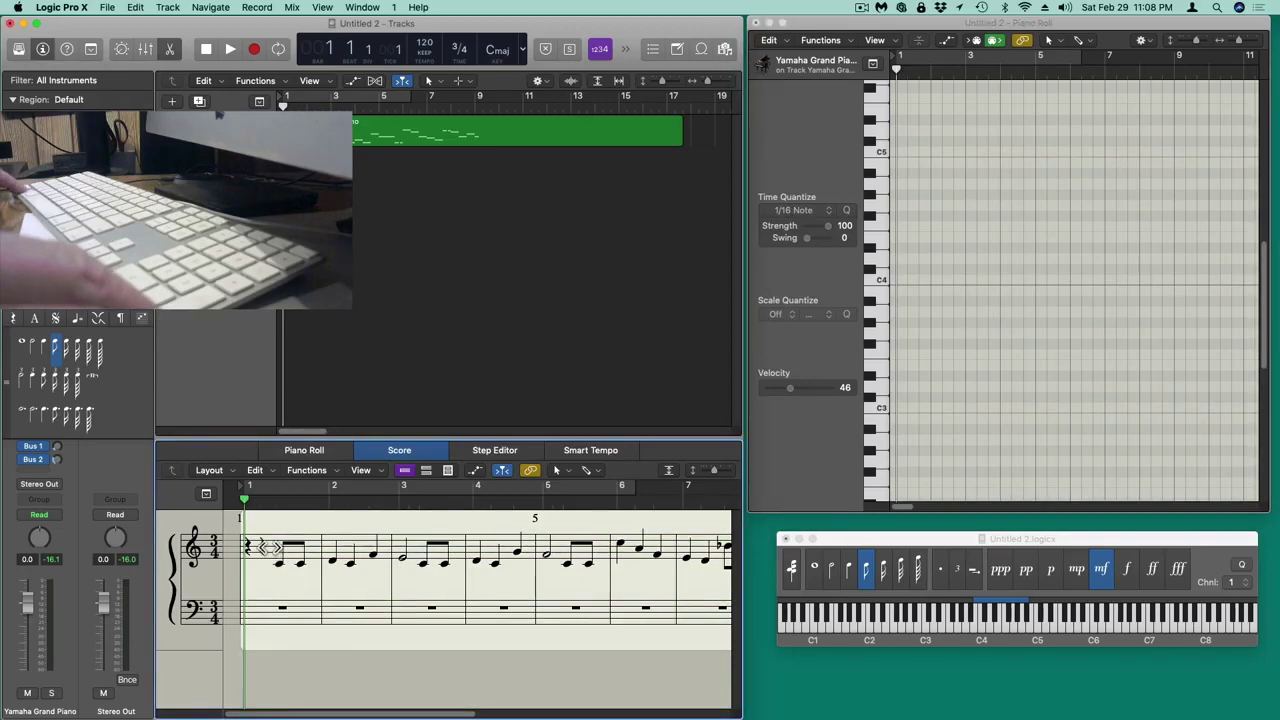
left_click(272, 548)
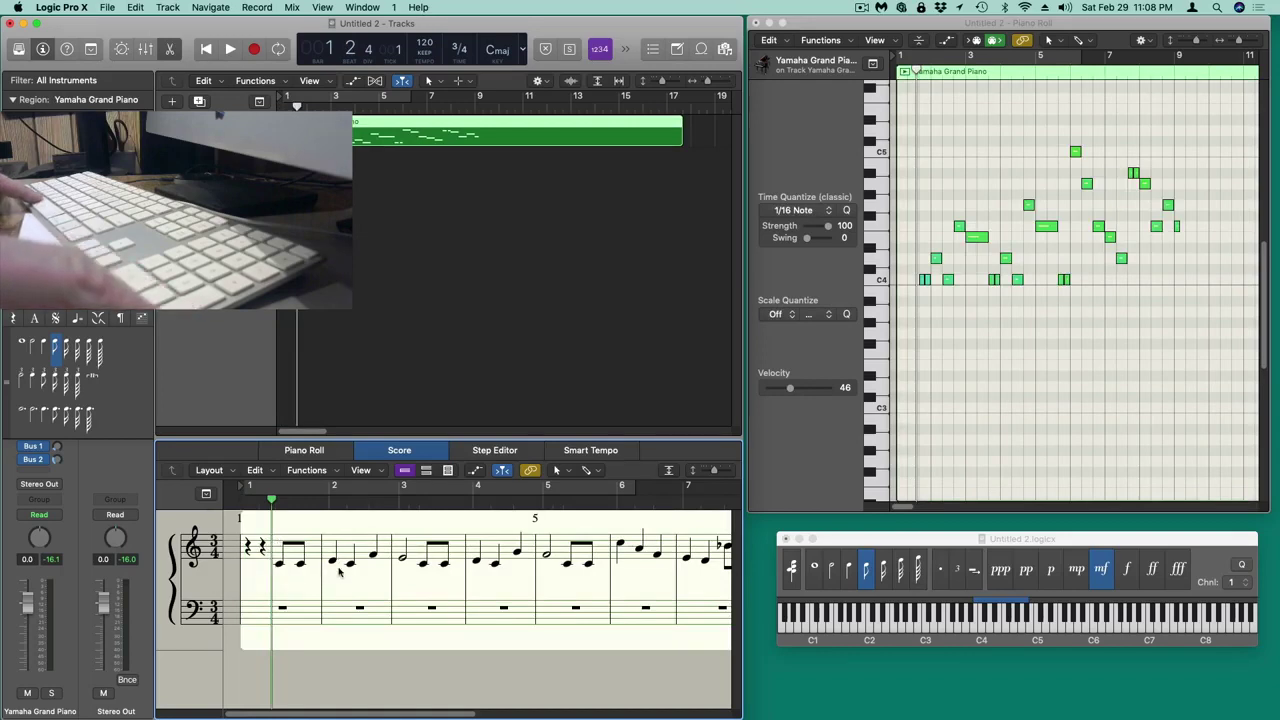
- Play the melody through to bar 9 and close the Step Input Keyboard
key("space")
key("super+k")
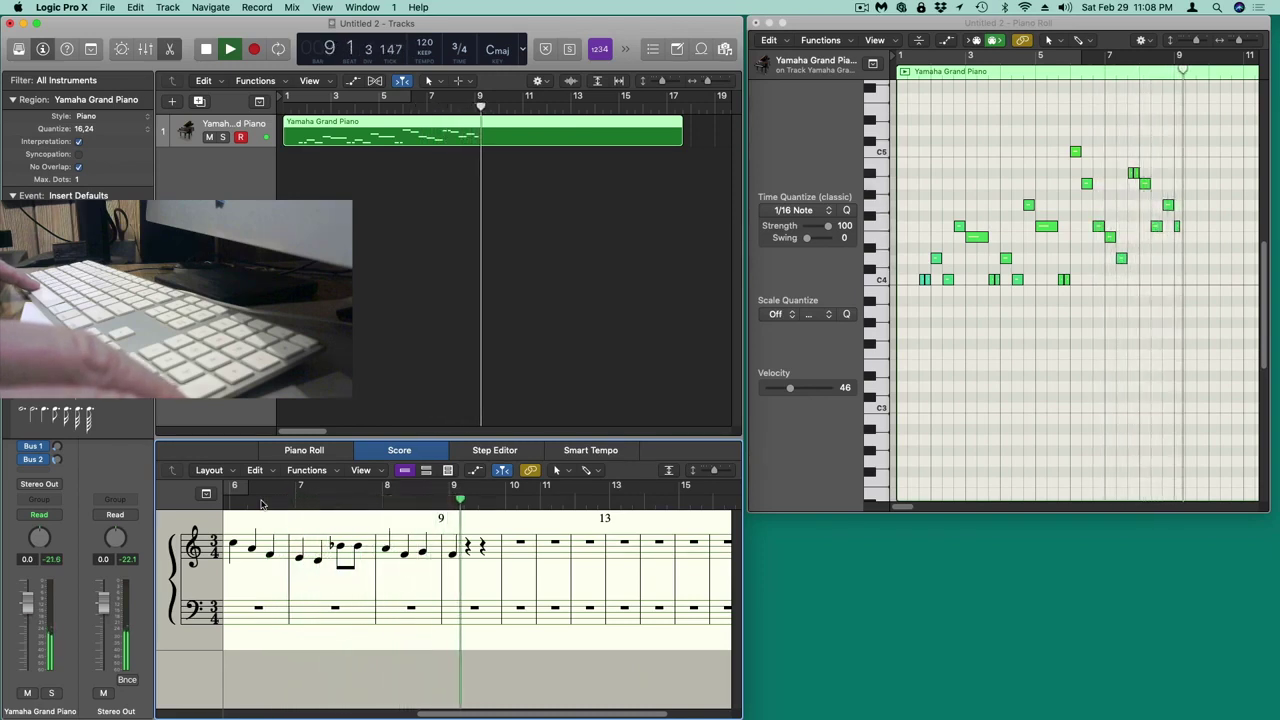
key("space")
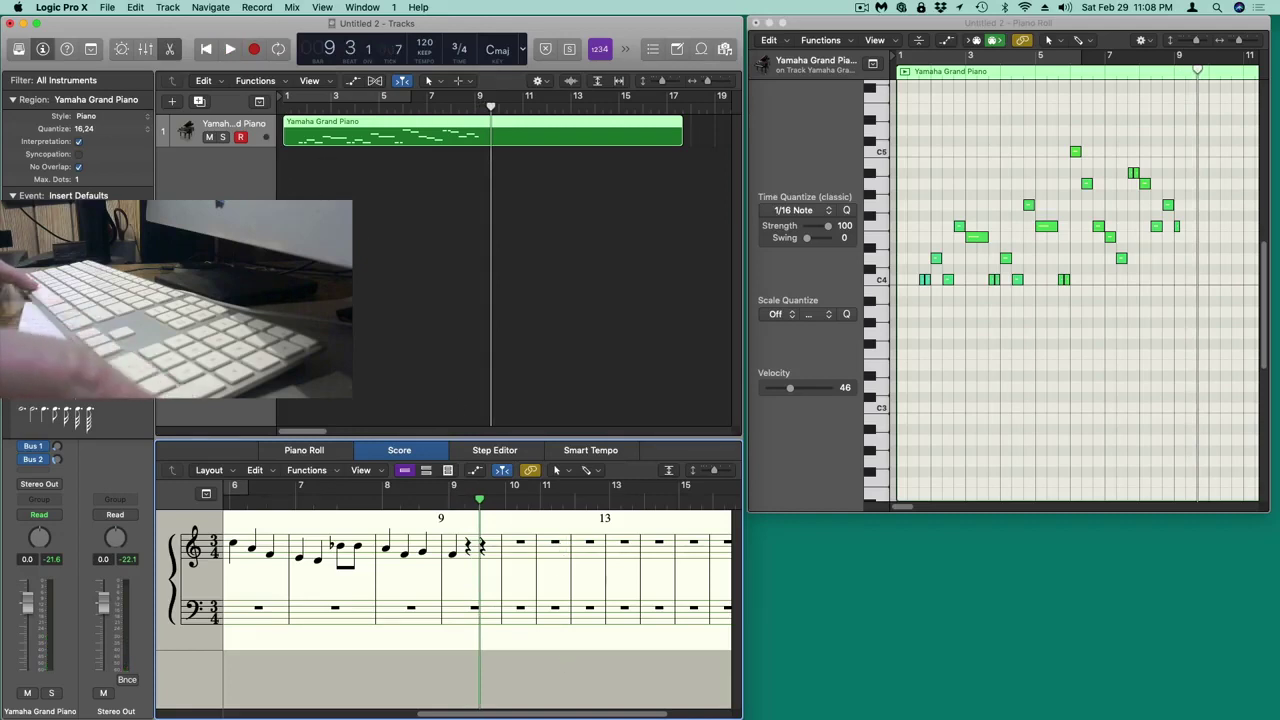
- Change the melody region's staff style from a piano grand staff to Treble
left_click(316, 558)
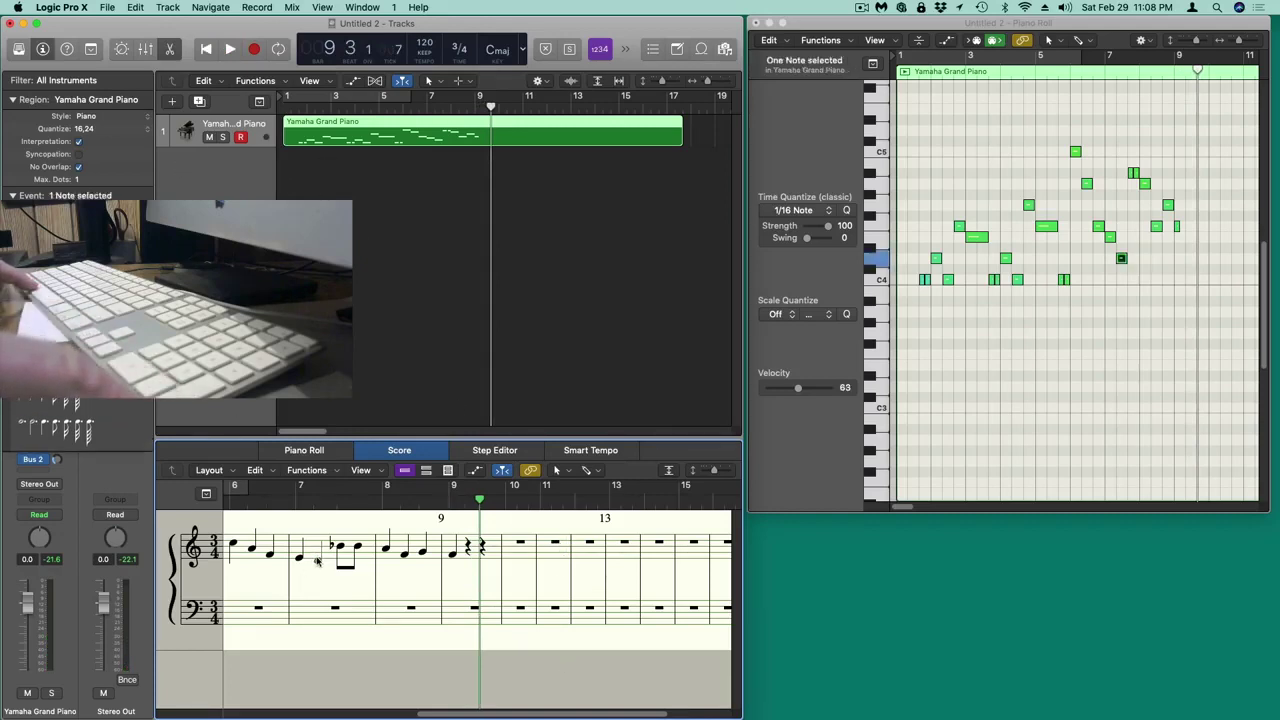
left_click(95, 118)
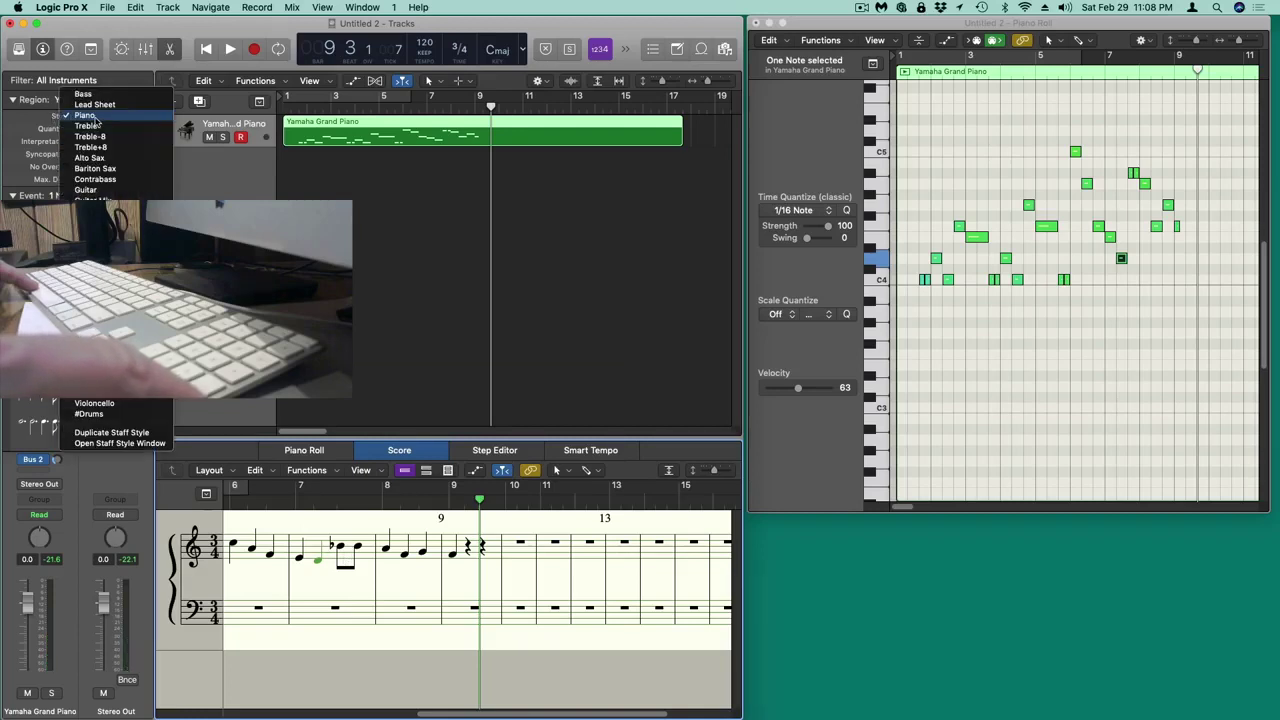
left_click(89, 126)
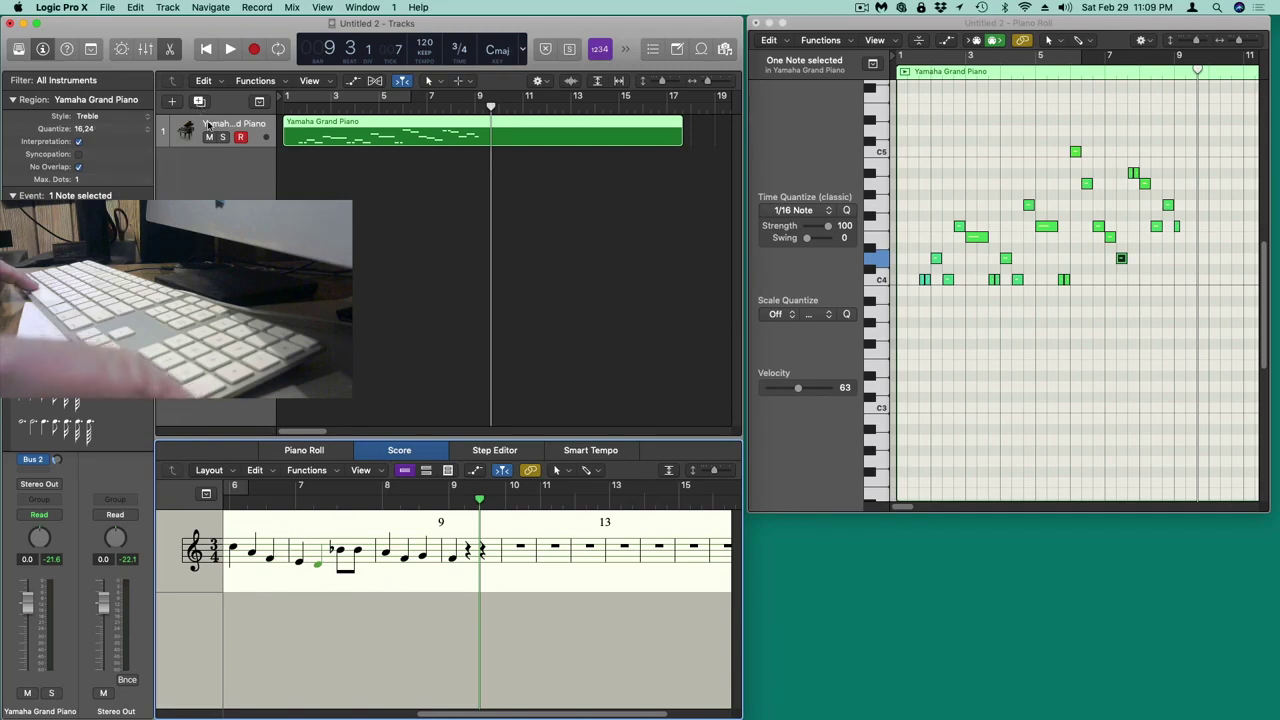
- Duplicate the Yamaha Grand Piano track and delete the copied region from the new track
left_click(212, 122)
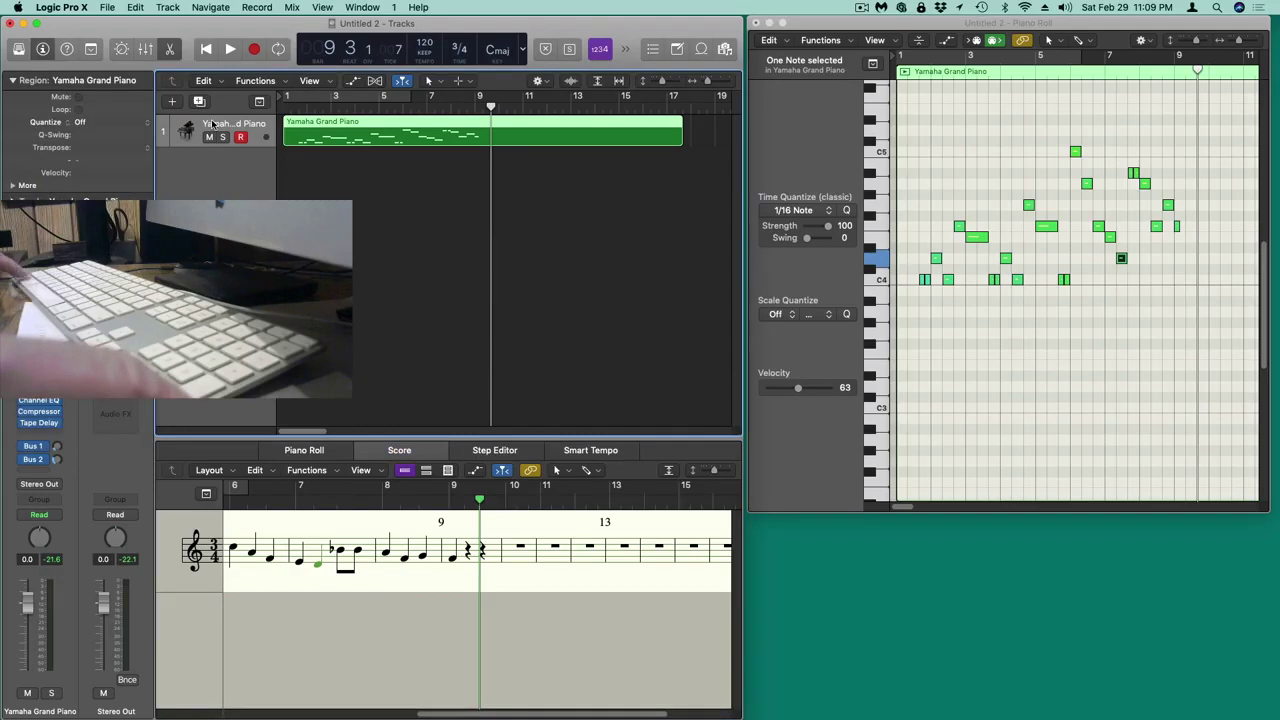
key("super+d")
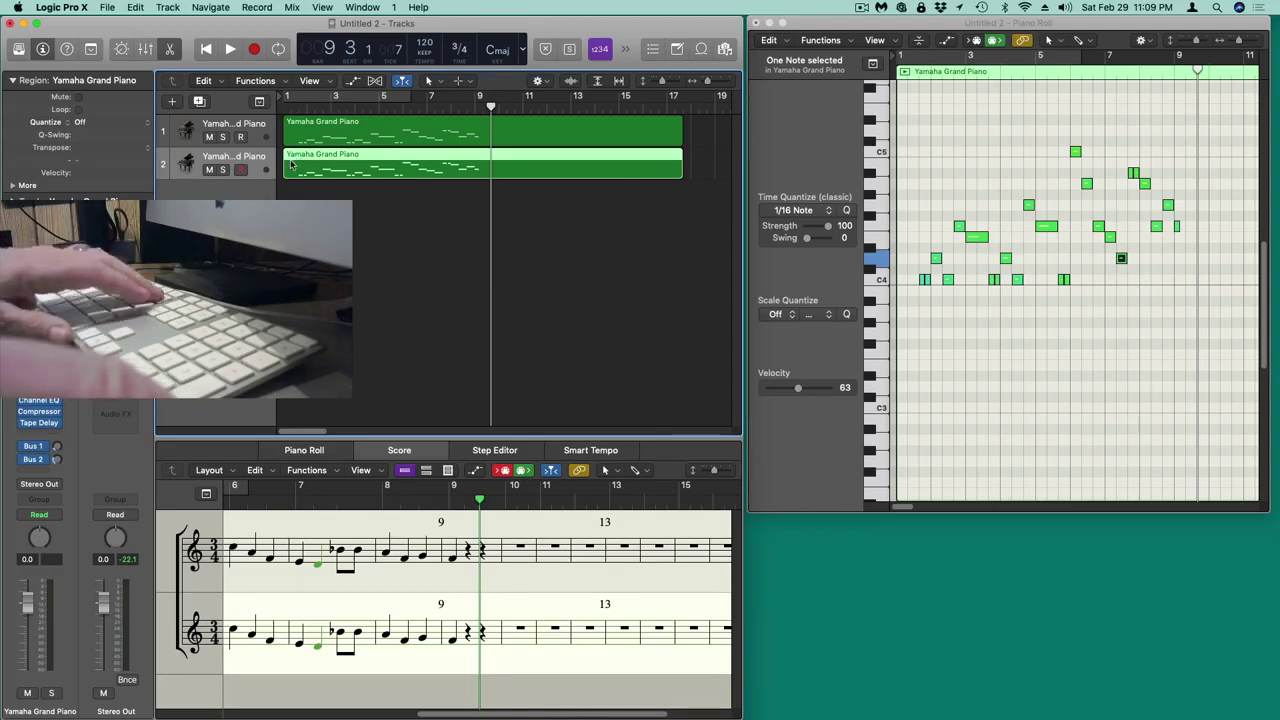
key("Delete")
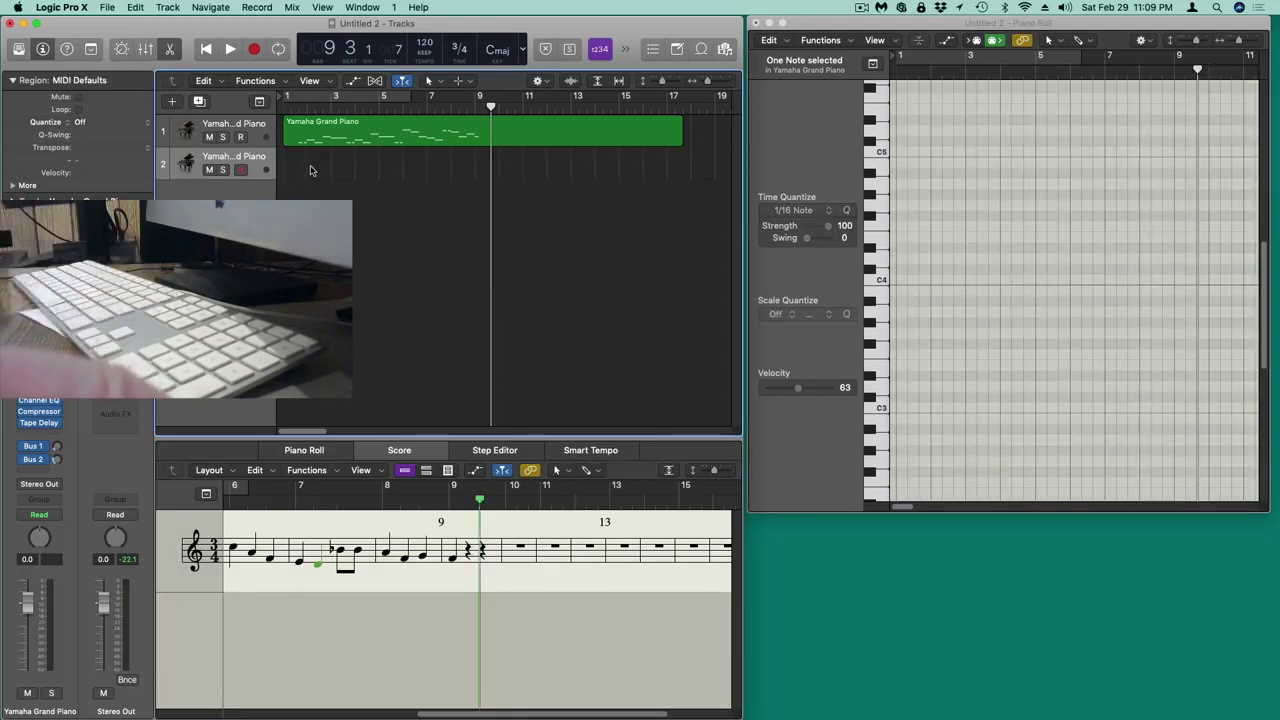
- Create an empty MIDI region at bar 1 on track 2 and extend it to match the length of the melody region
left_click(205, 49)
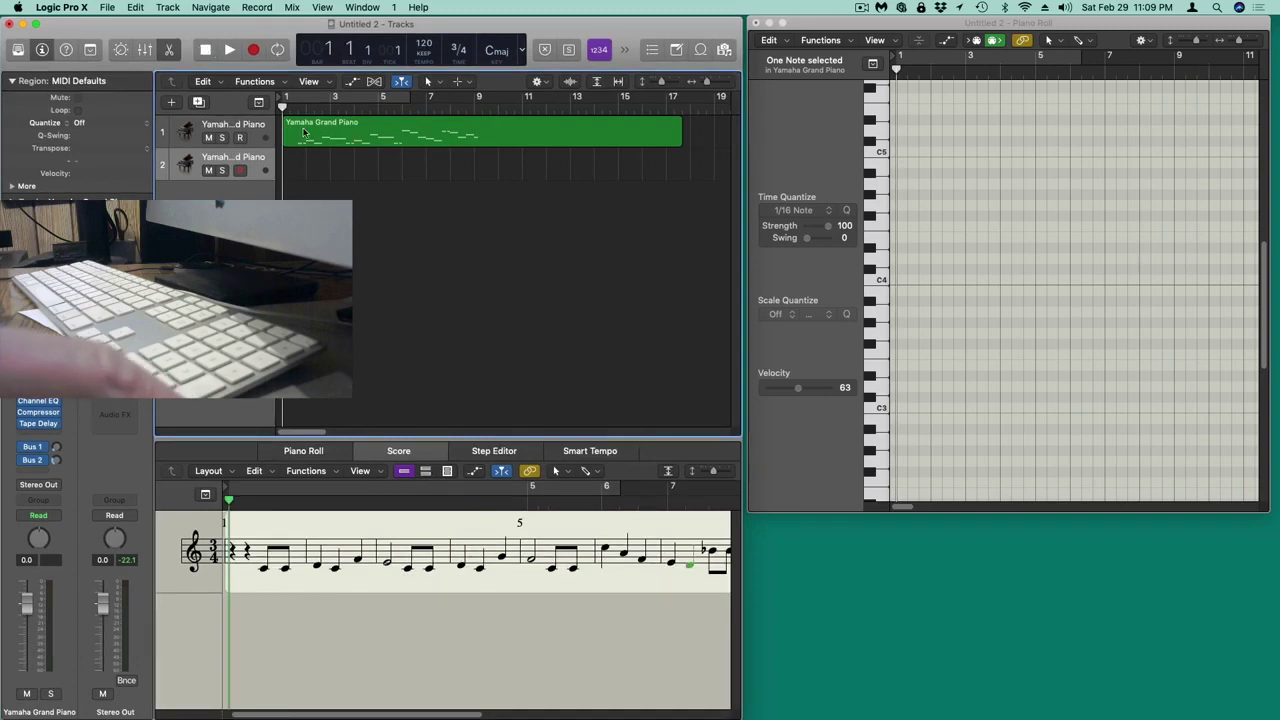
right_click(287, 168)
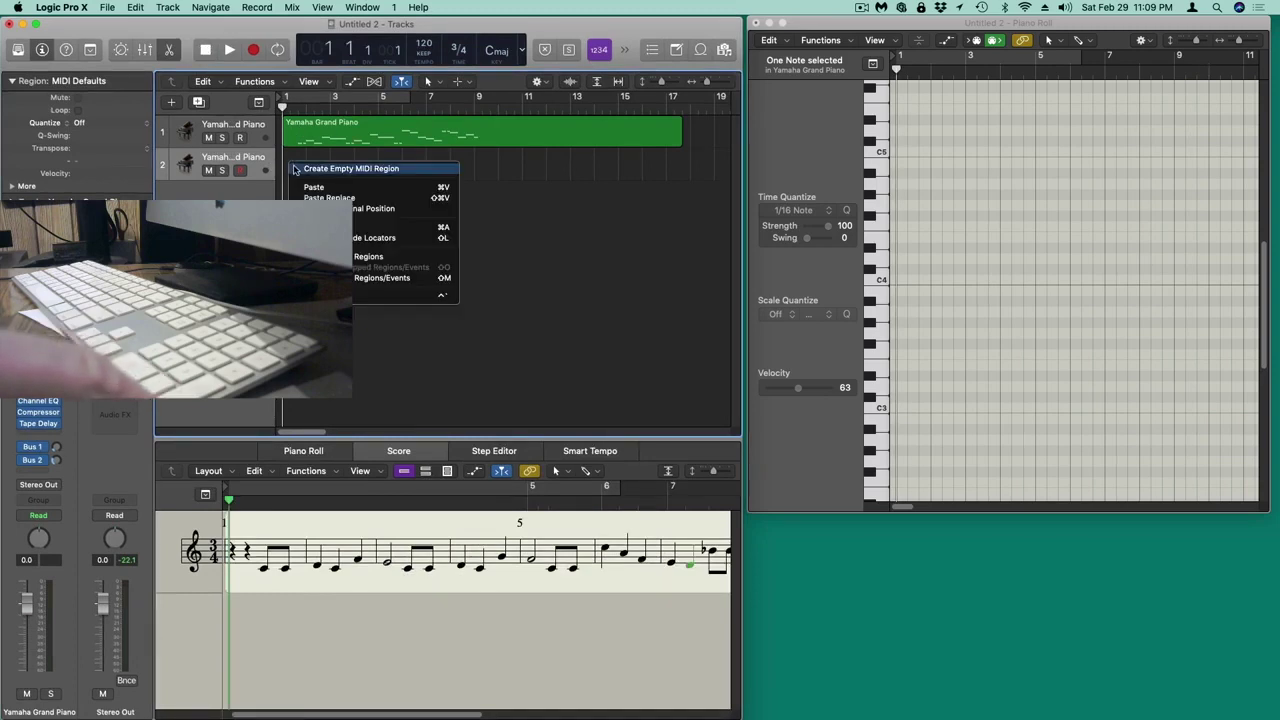
left_click(293, 167)
left_click_drag(300, 166, 670, 192)
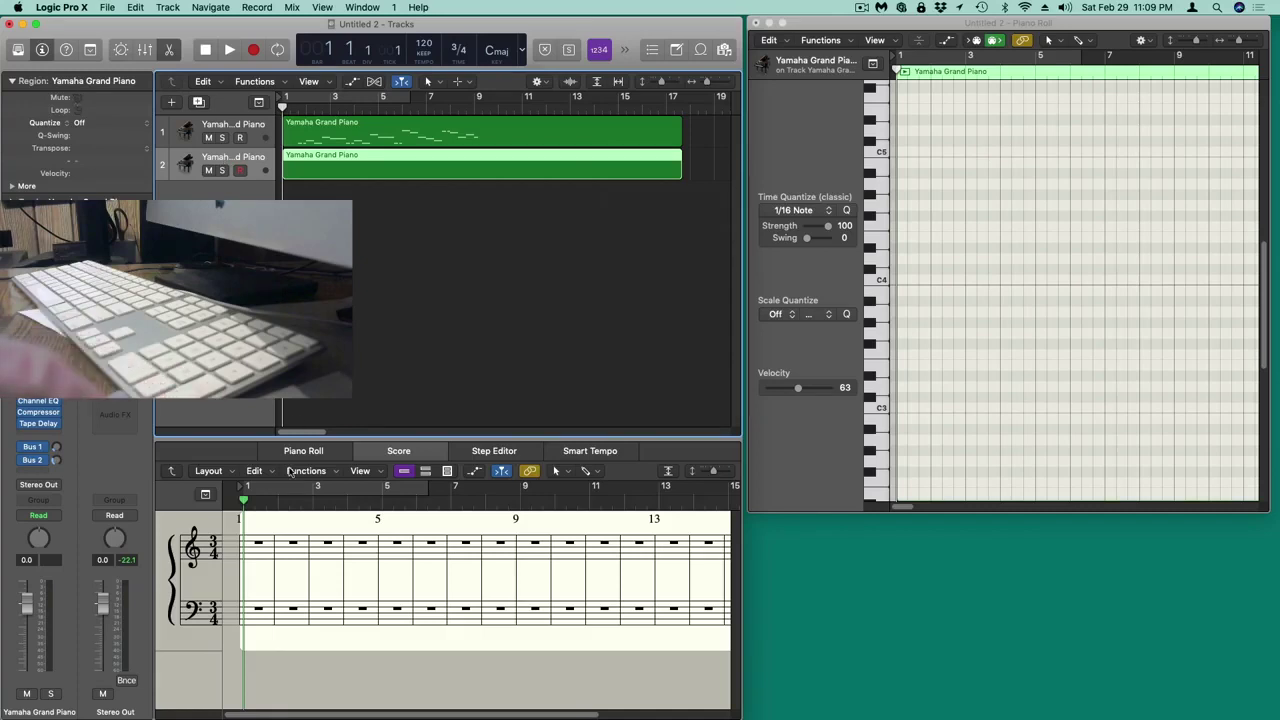
- Set the empty region's staff style to Bass and display the staves of both regions together in the score
left_click(302, 538)
left_click(80, 118)
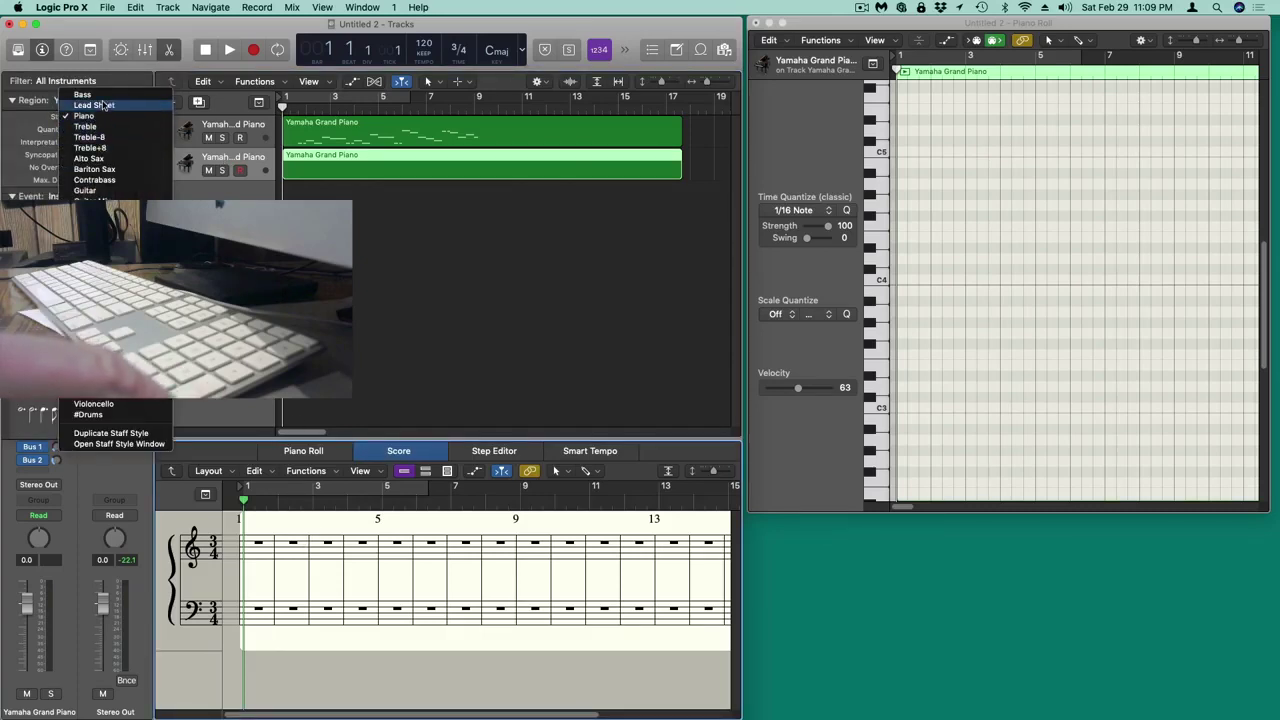
left_click(102, 95)
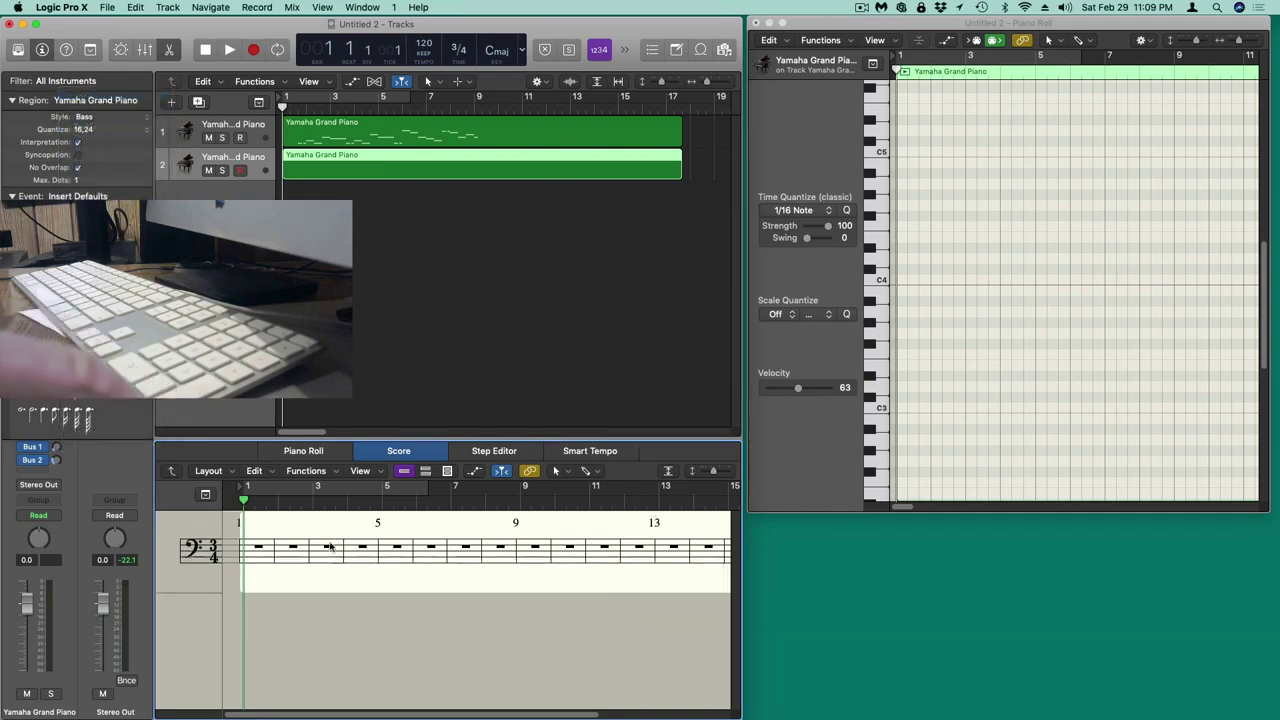
left_click(331, 572)
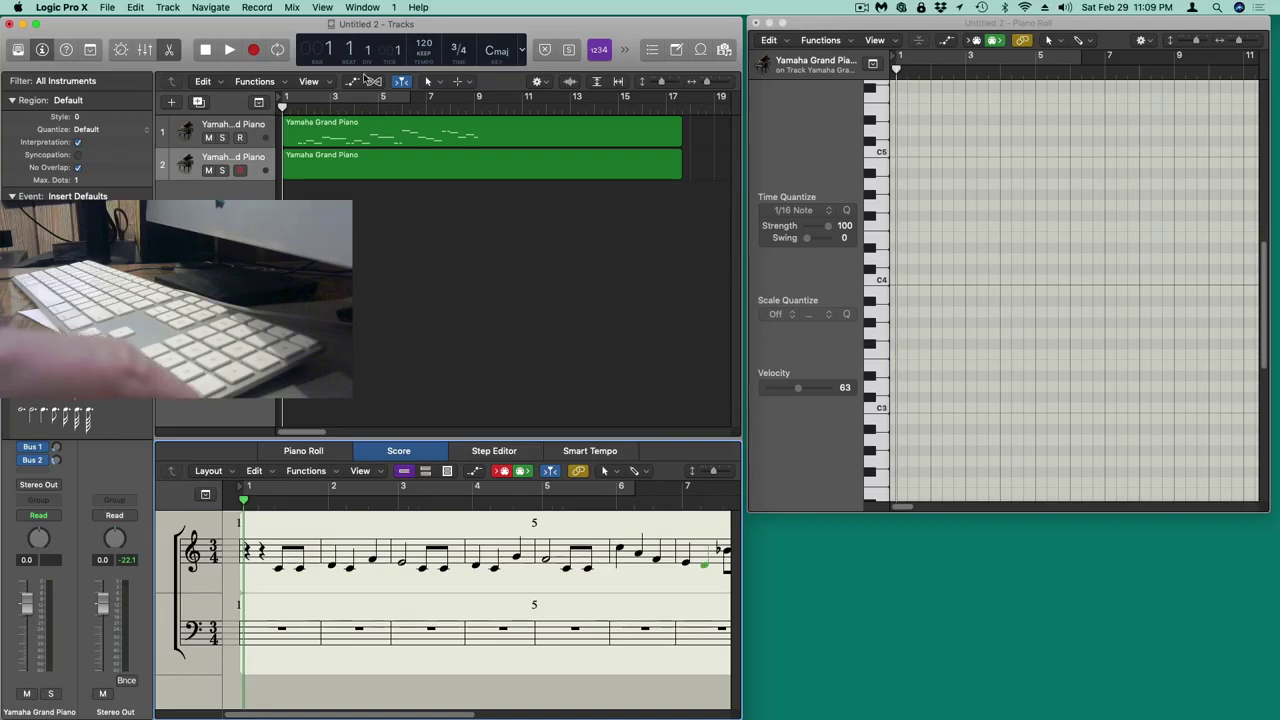
- Open the Step Input Keyboard and set its note length to a quarter note
left_click(364, 7)
left_click(644, 318)
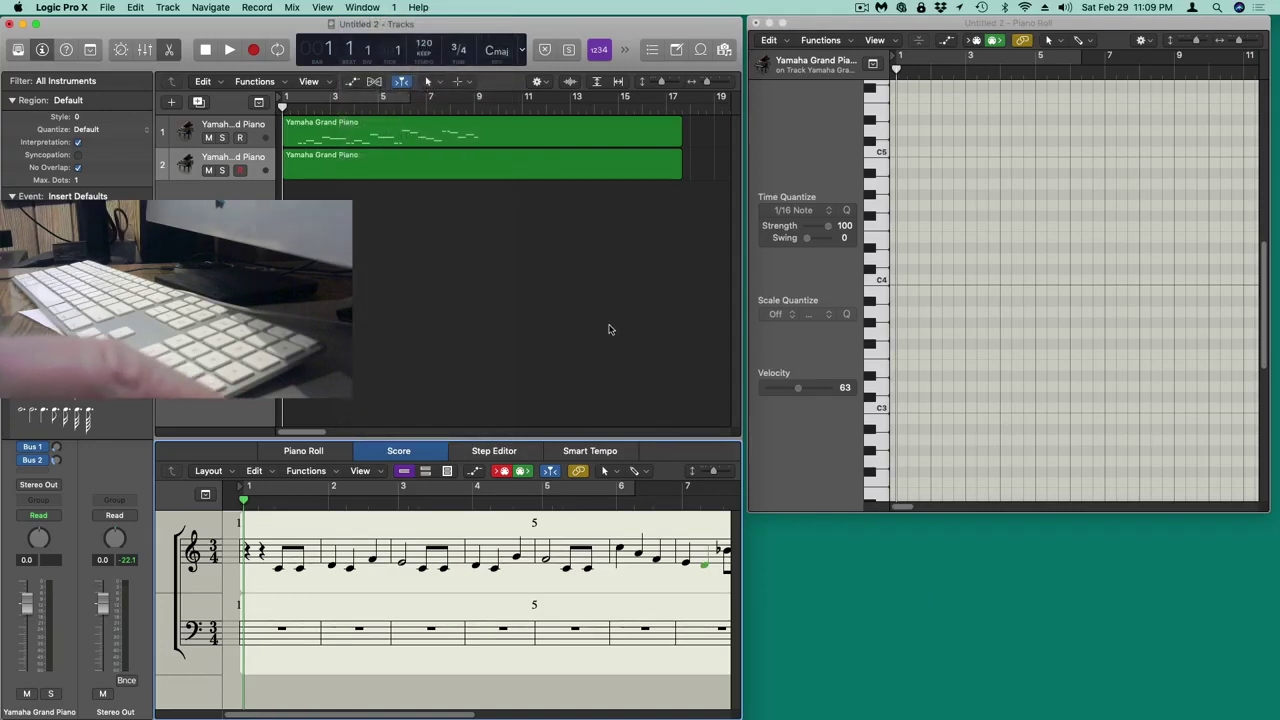
key("alt+super+k")
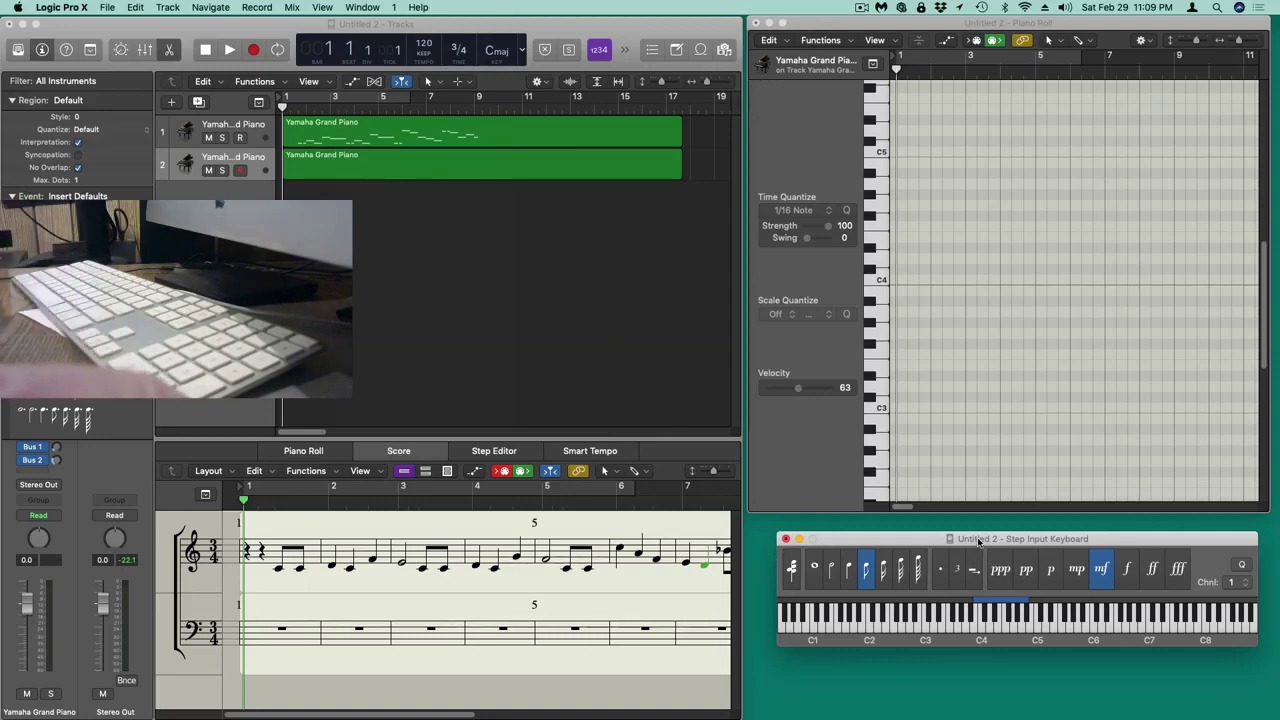
left_click(851, 570)
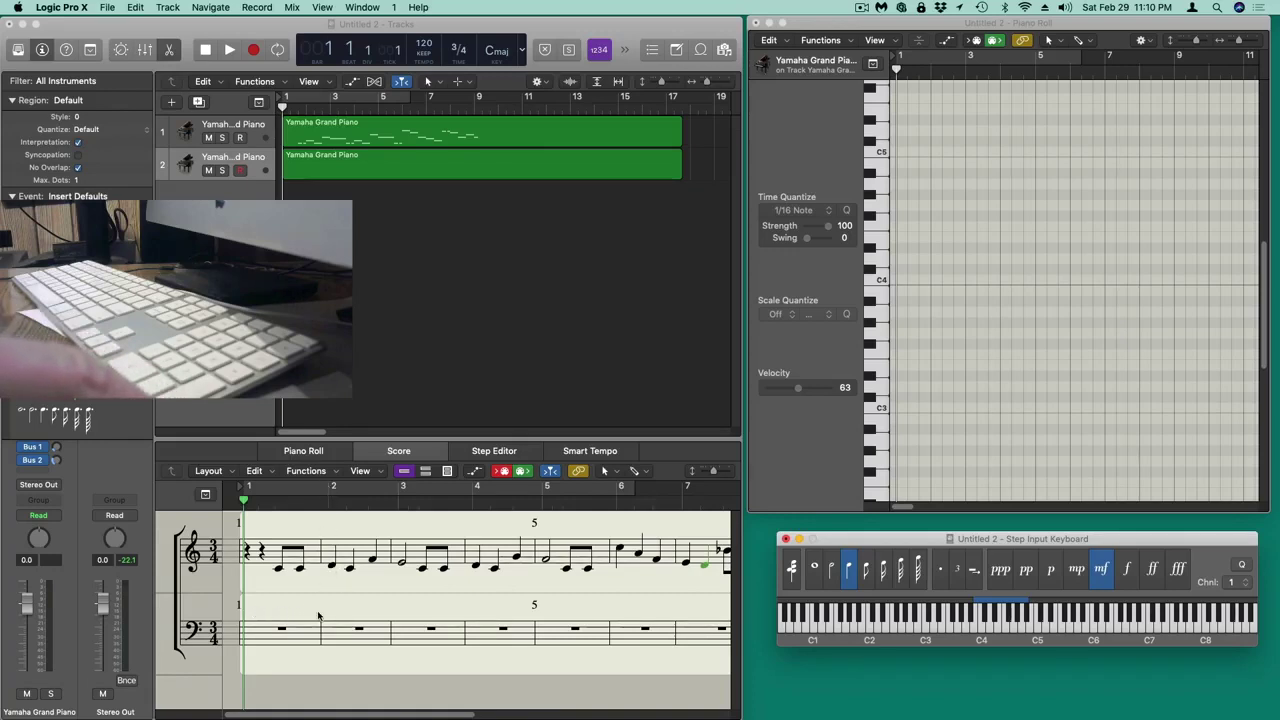
- Place the playhead at bar 2, select the bass staff, and step-enter a quarter-note chord of F3, A3 and C4
left_click(328, 494)
left_click(328, 494)
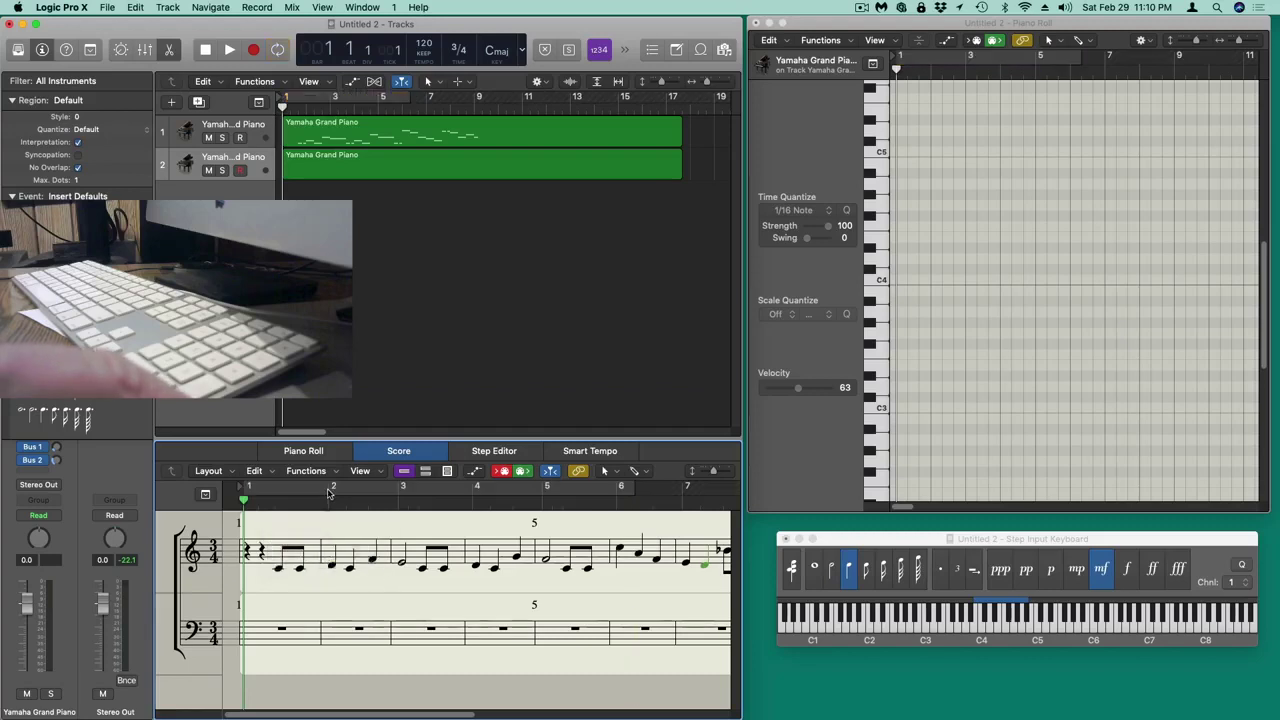
left_click(327, 502)
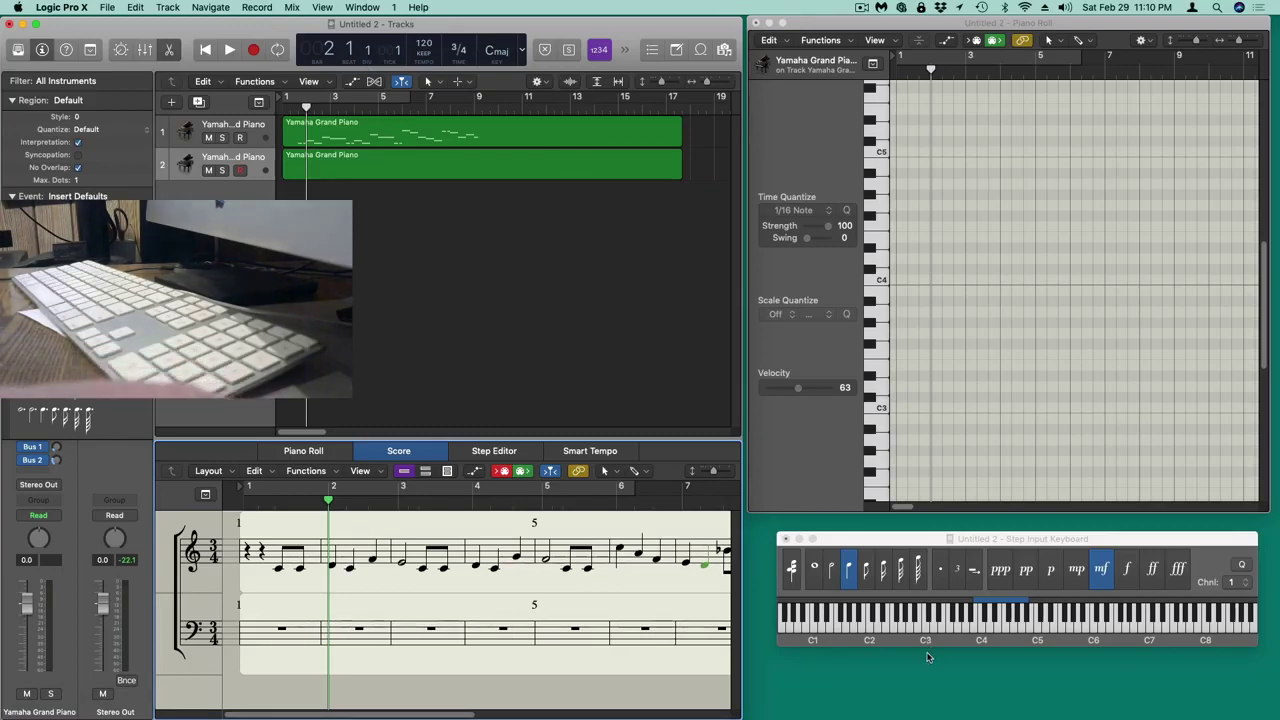
left_click(461, 600)
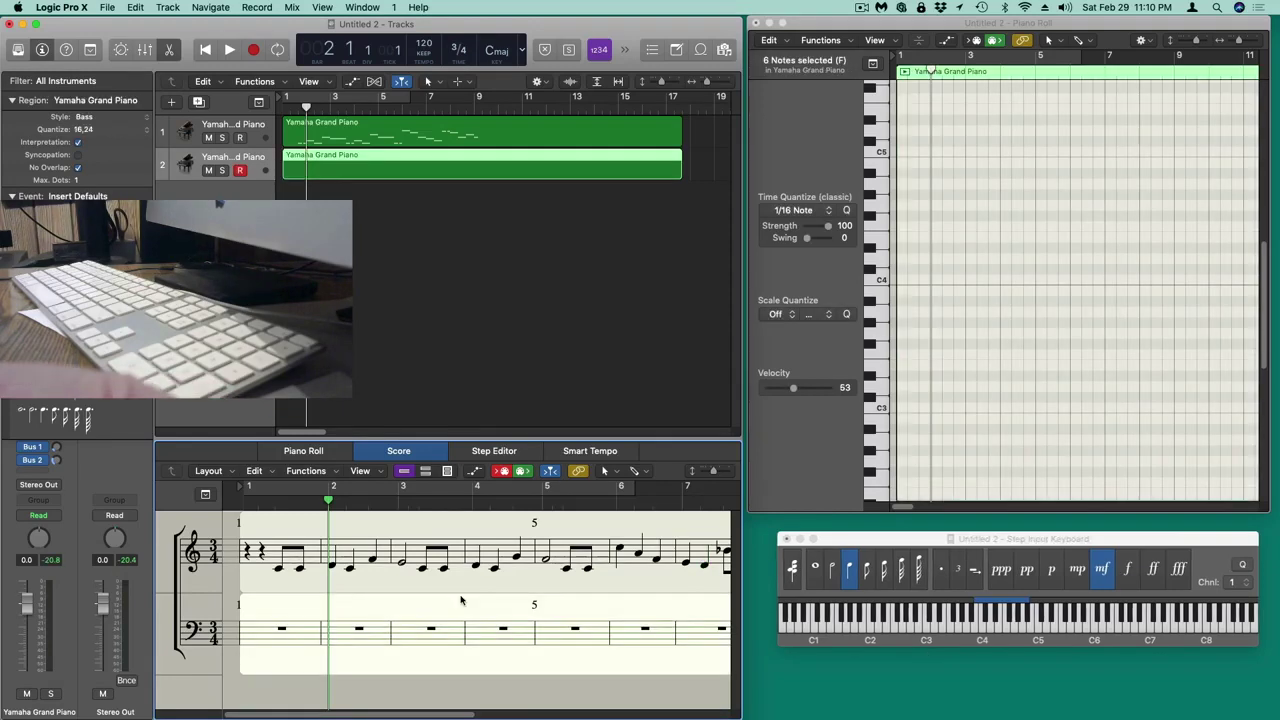
key("f")
key("h")
key("k")
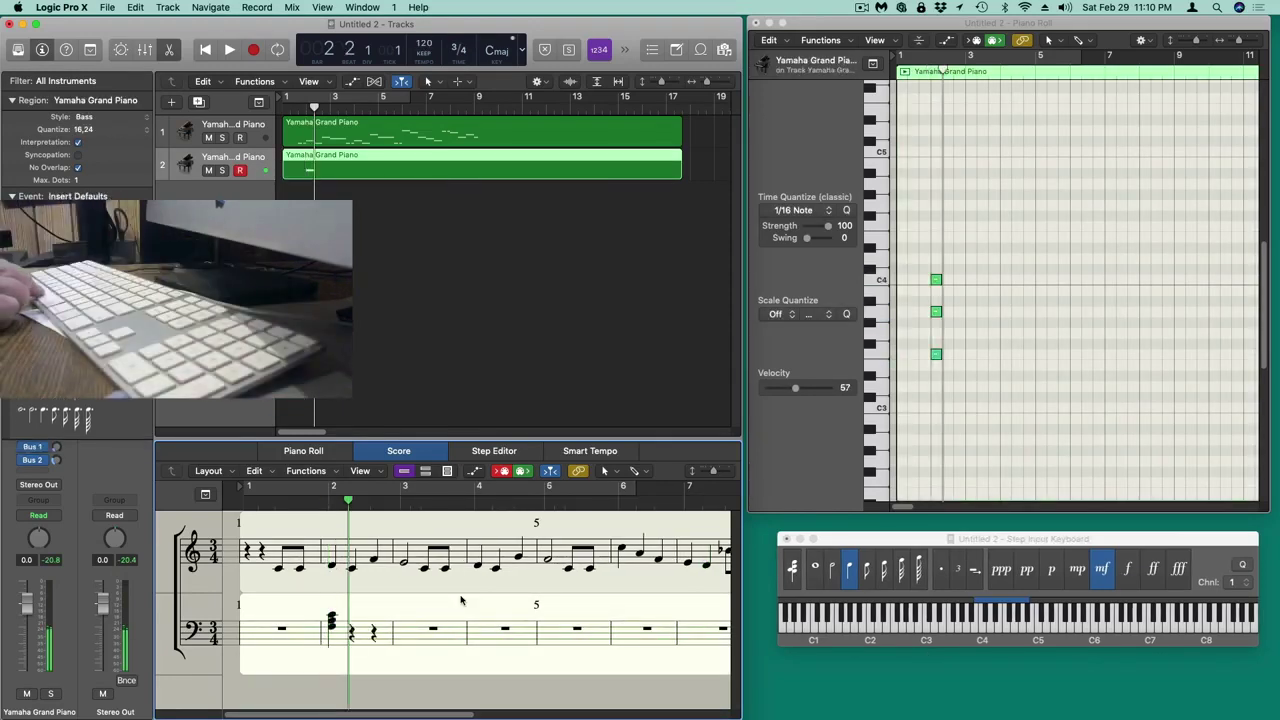
- Step-enter a quarter-note chord of C3, G3 and B♭3 on the first beats of bars 3 and 4 in the bass staff
key("Right")
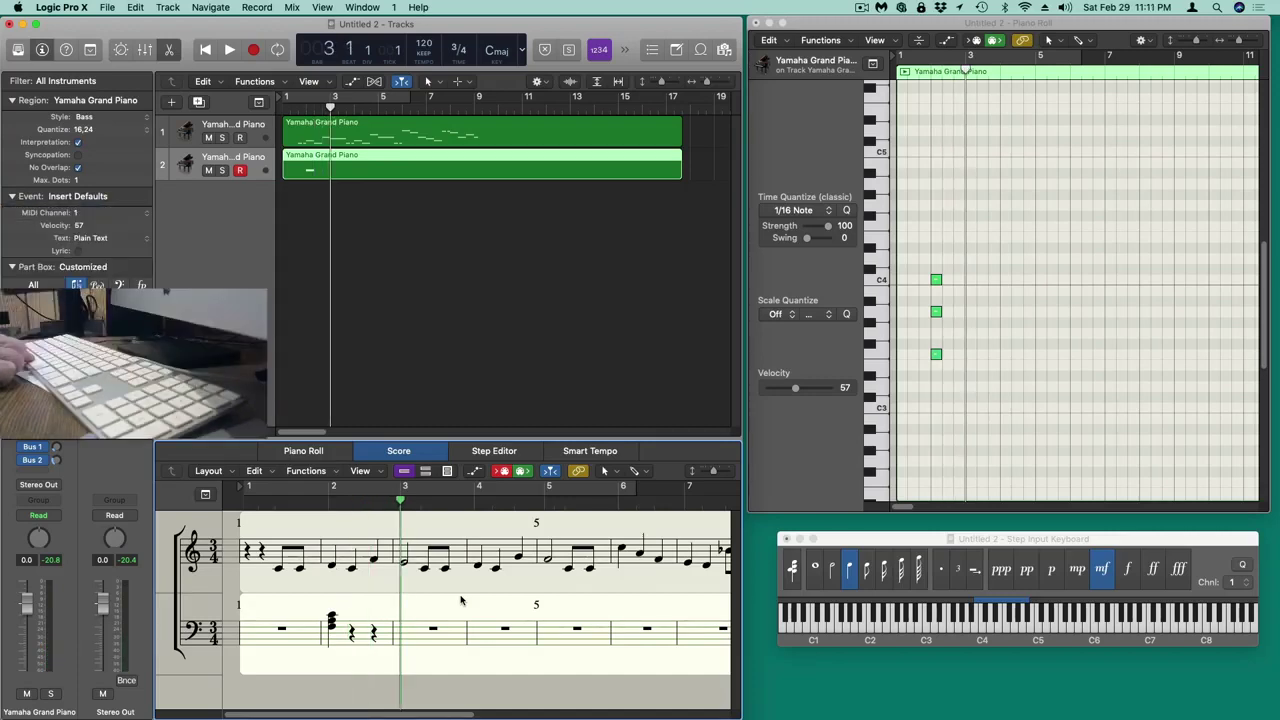
key("a")
key("g")
key("u")
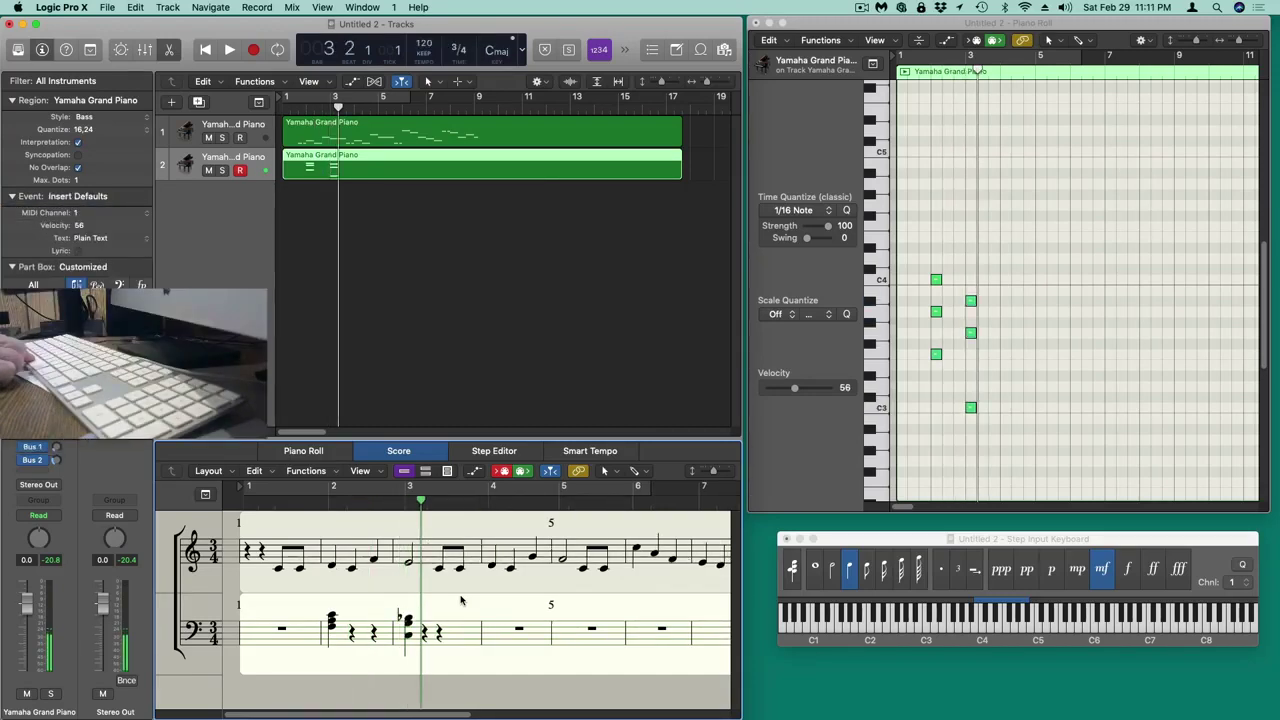
key("Right")
key("Right")
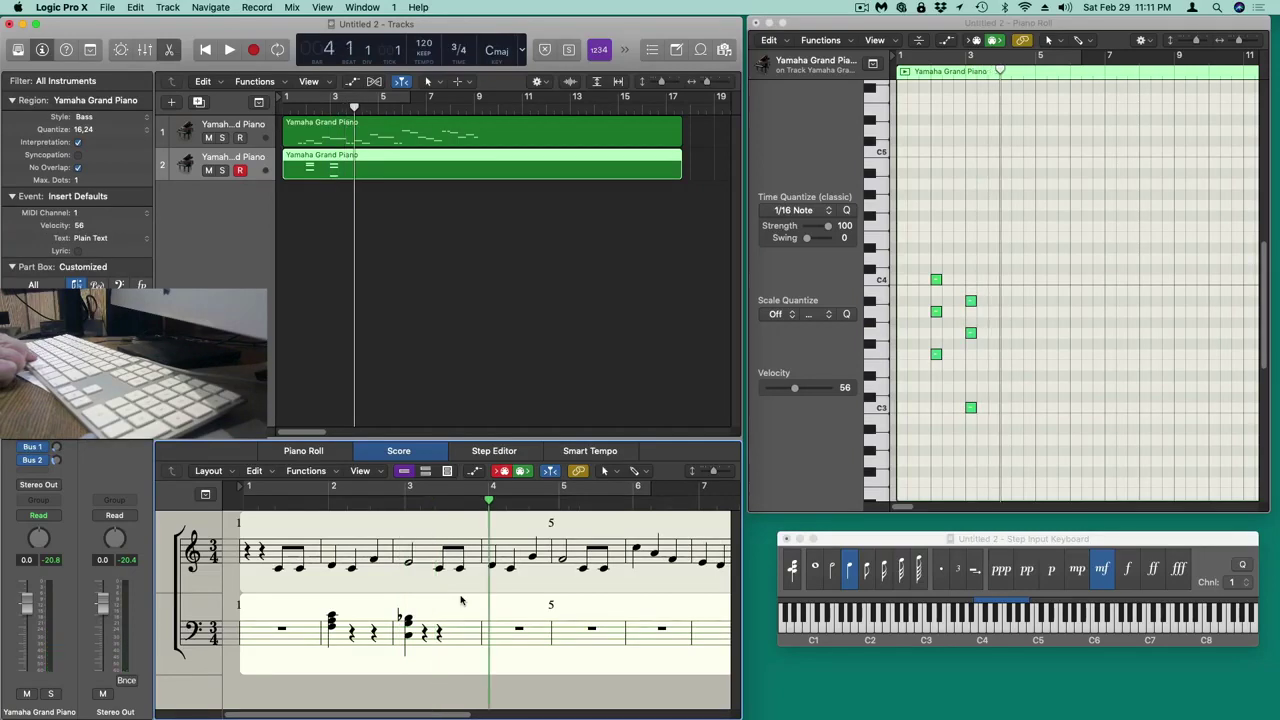
key("a")
key("f")
key("h")
- Step-enter a quarter-note chord of F3, A3 and C4 on the first beats of bars 5 and 6 in the bass staff
key("Right")
key("Right")
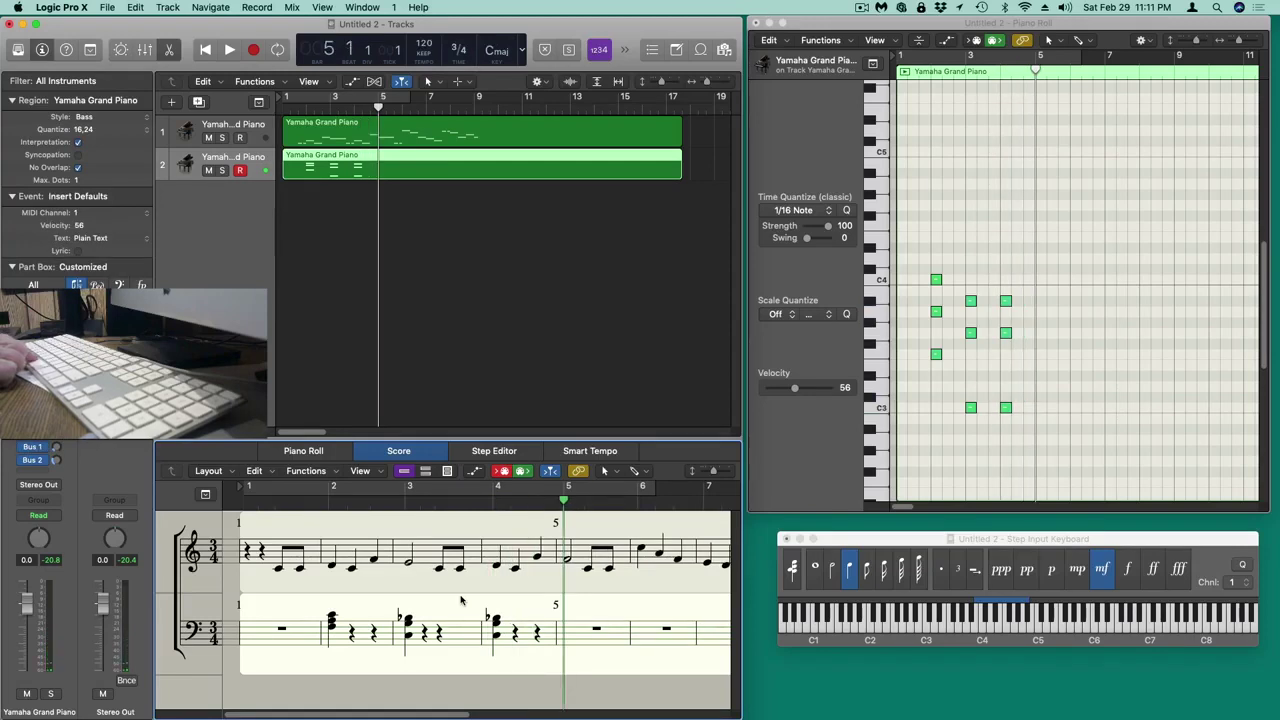
key("f")
key("h")
key("k")
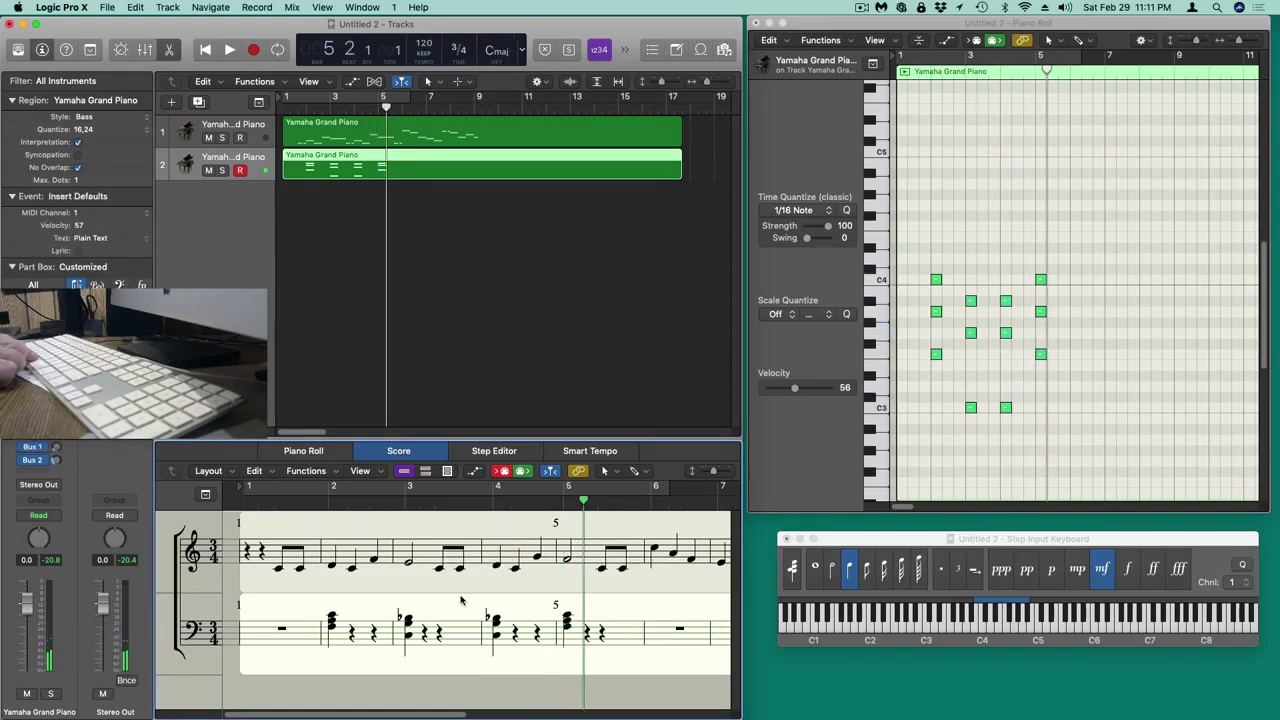
key("Right")
key("Right")
key("f")
key("h")
key("k")
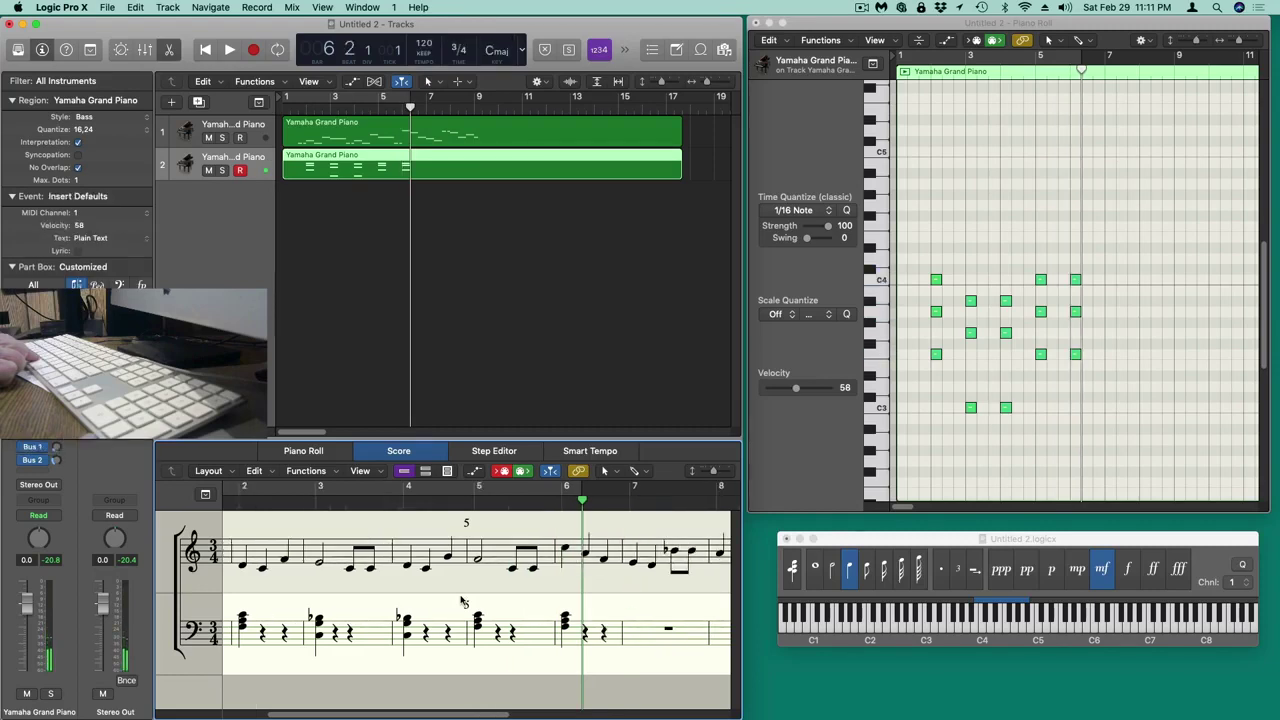
- Step-enter F3–B♭3–D4 at the start of bar 7, then C3–F3–A3 on beat 1 and C3–G3–B♭3 on beat 3 of bar 8
key("Right")
key("Right")
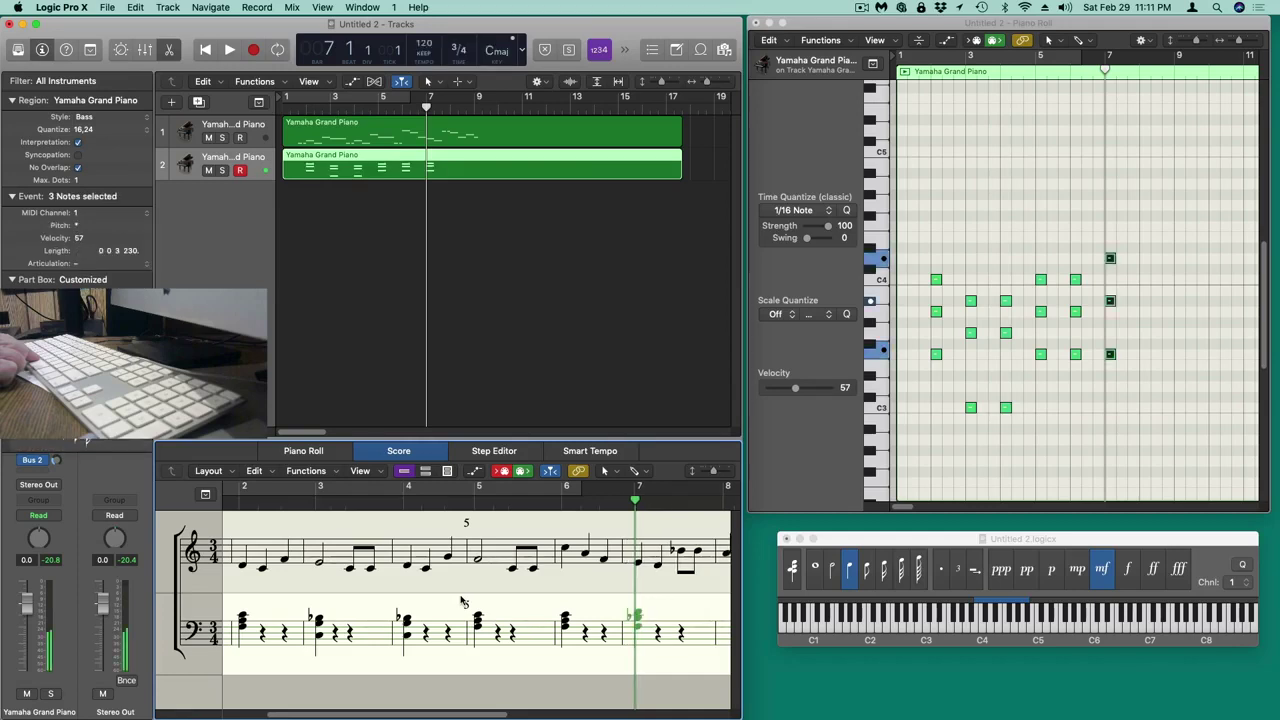
key("f")
key("u")
key("l")
key("Right")
key("Right")
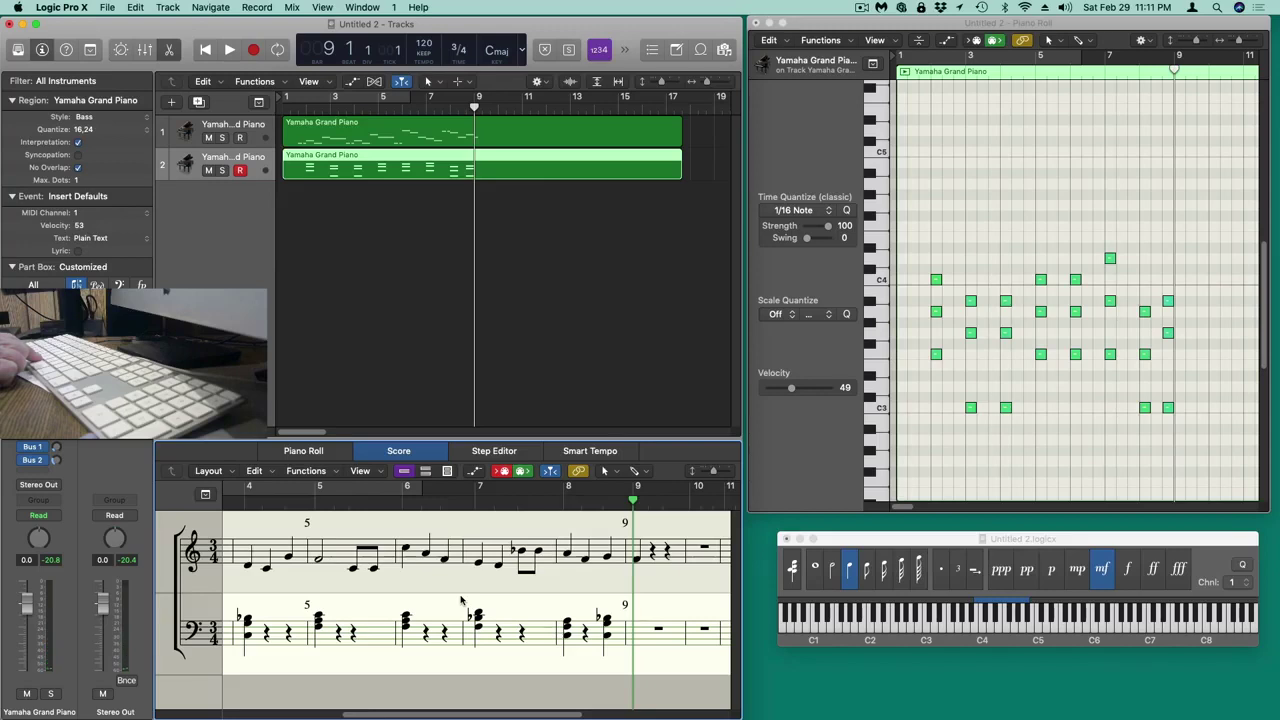
- Step-enter F3 and A3 as quarter notes on the first beat of bar 9 in the bass staff
key("c")
key("e")
key("g")
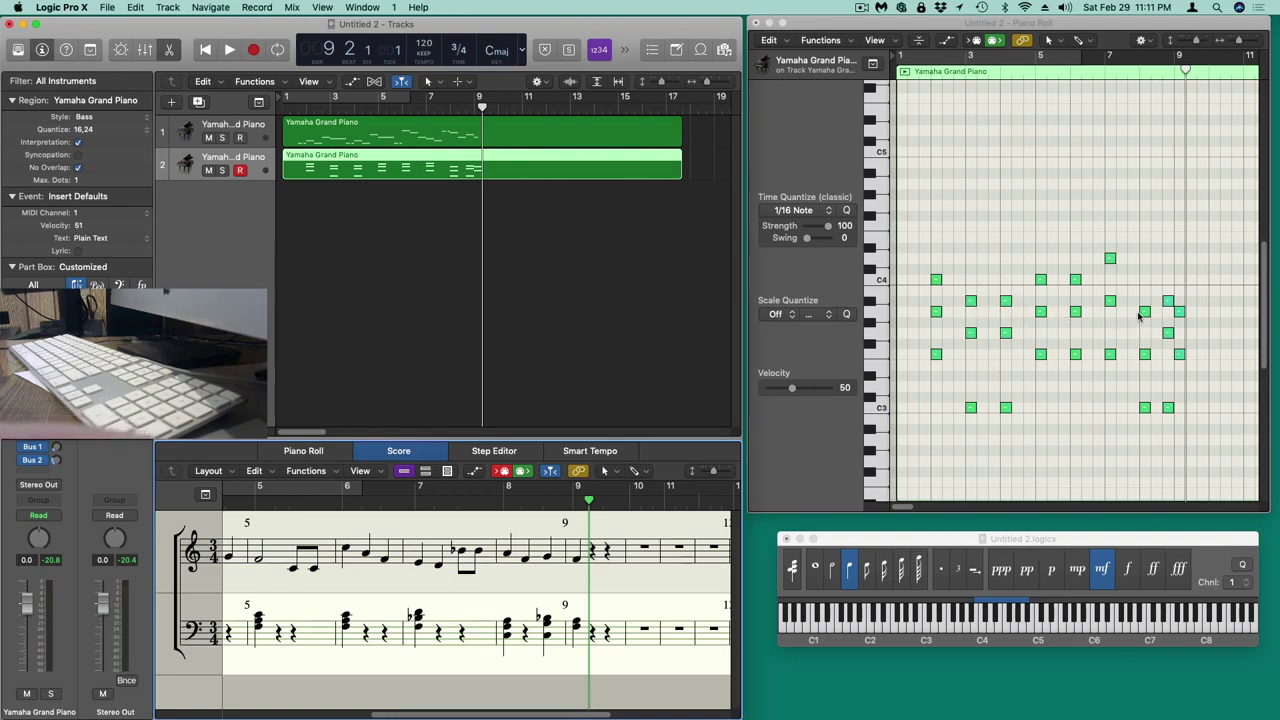
- Extend all chord notes in bars 2–8 to the following chord, shortening overlaps, and close the Step Input Keyboard
left_click_drag(918, 238, 1166, 433)
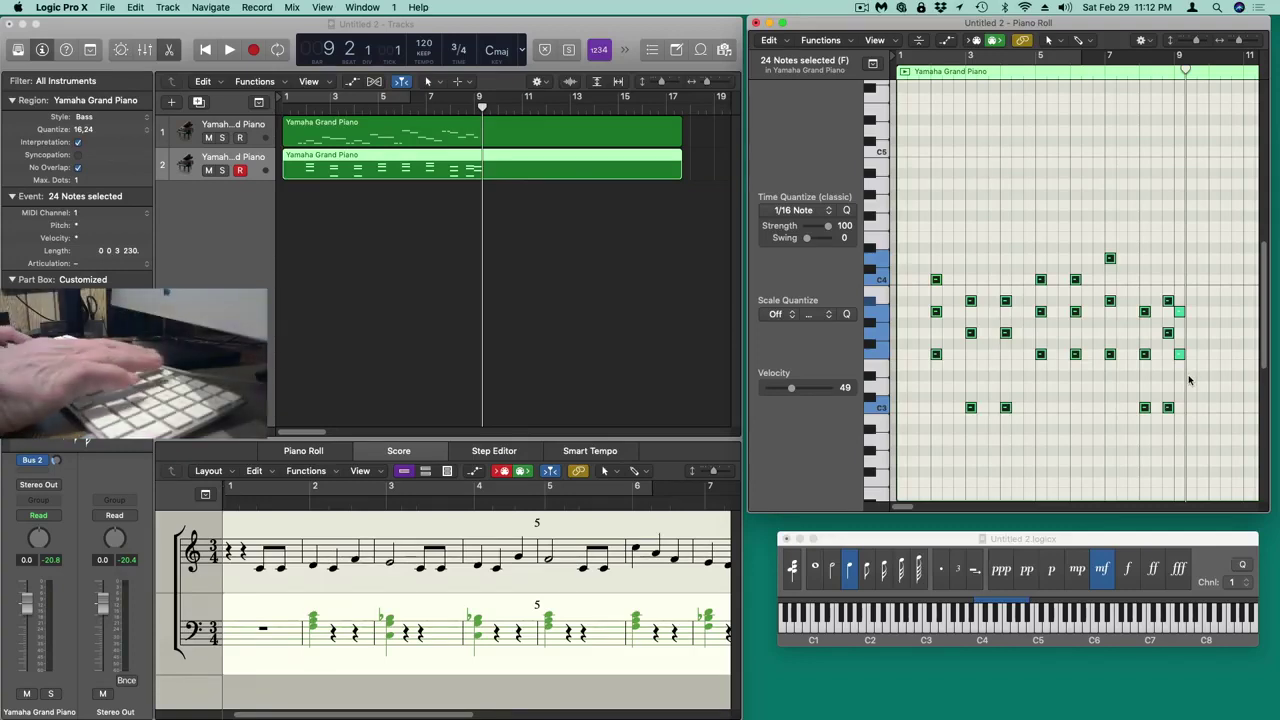
key("shift+o")
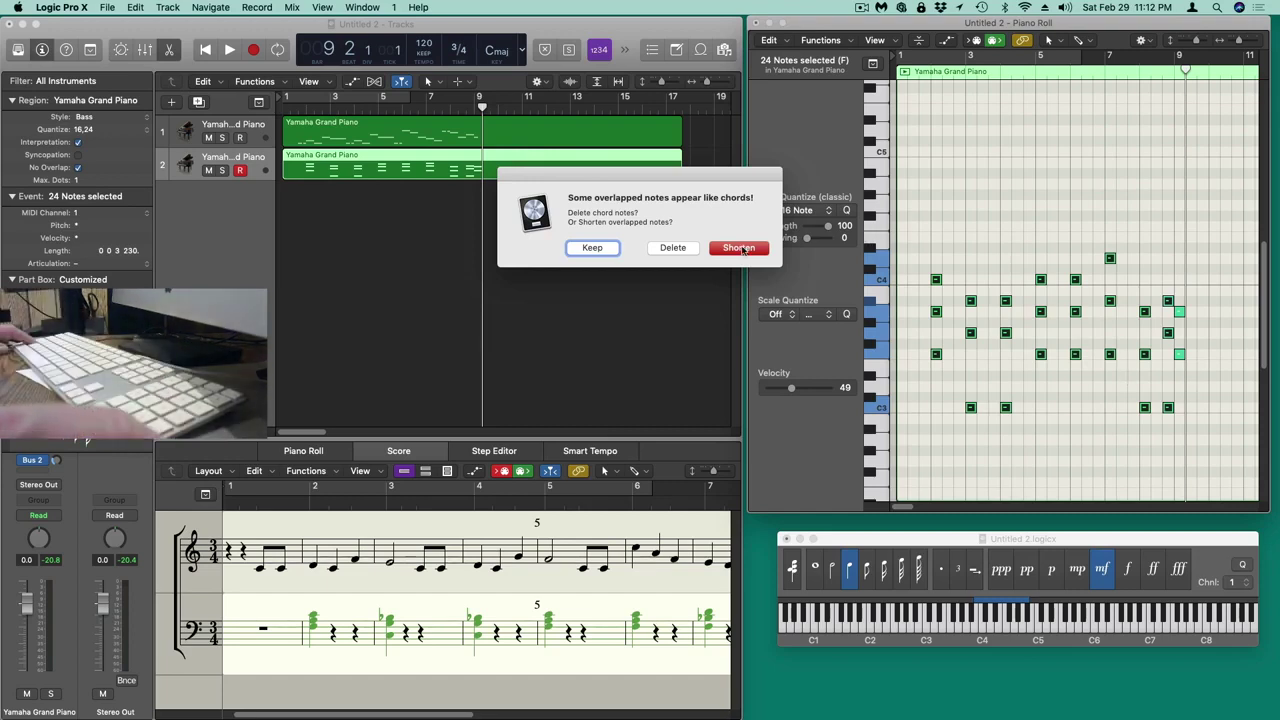
left_click(738, 248)
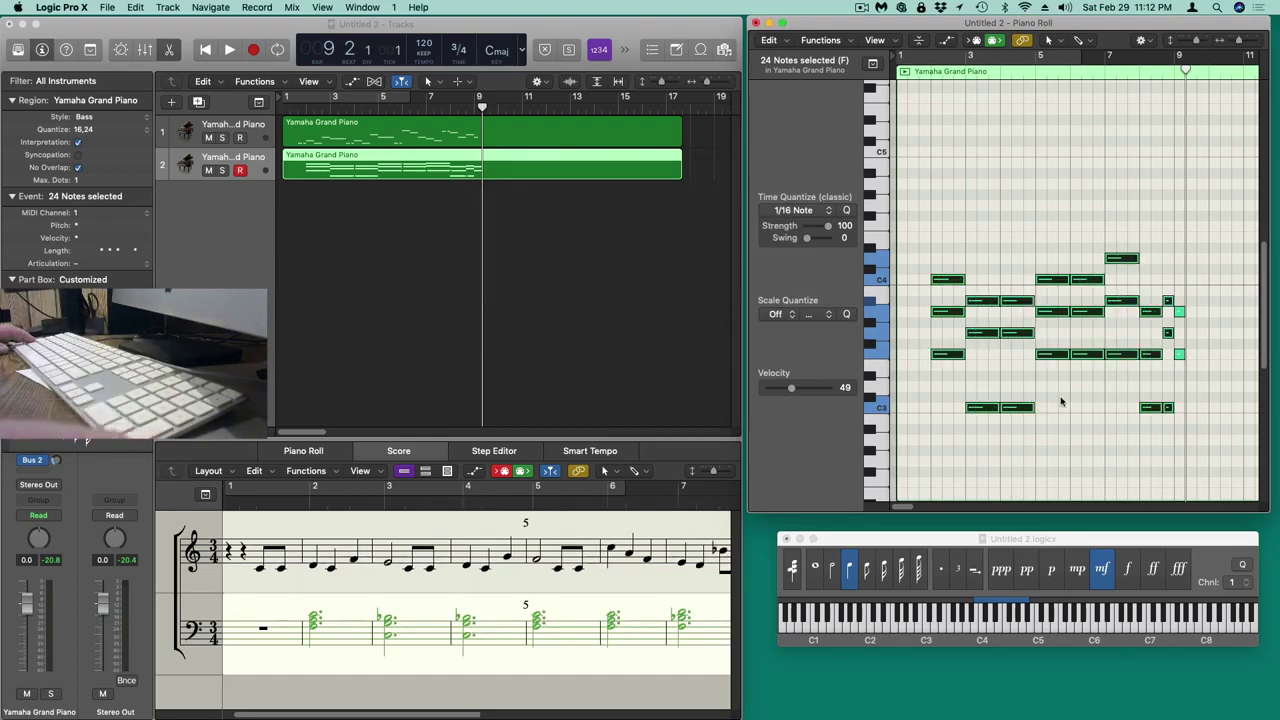
left_click(1093, 416)
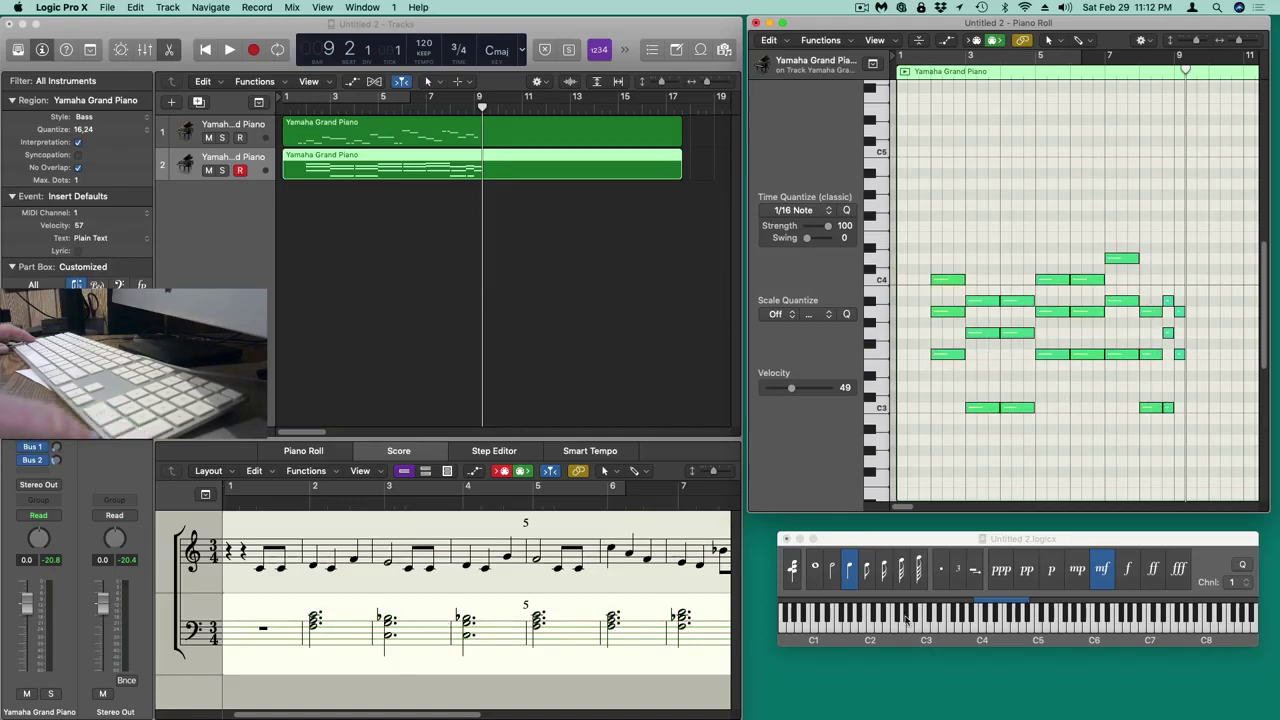
left_click(786, 538)
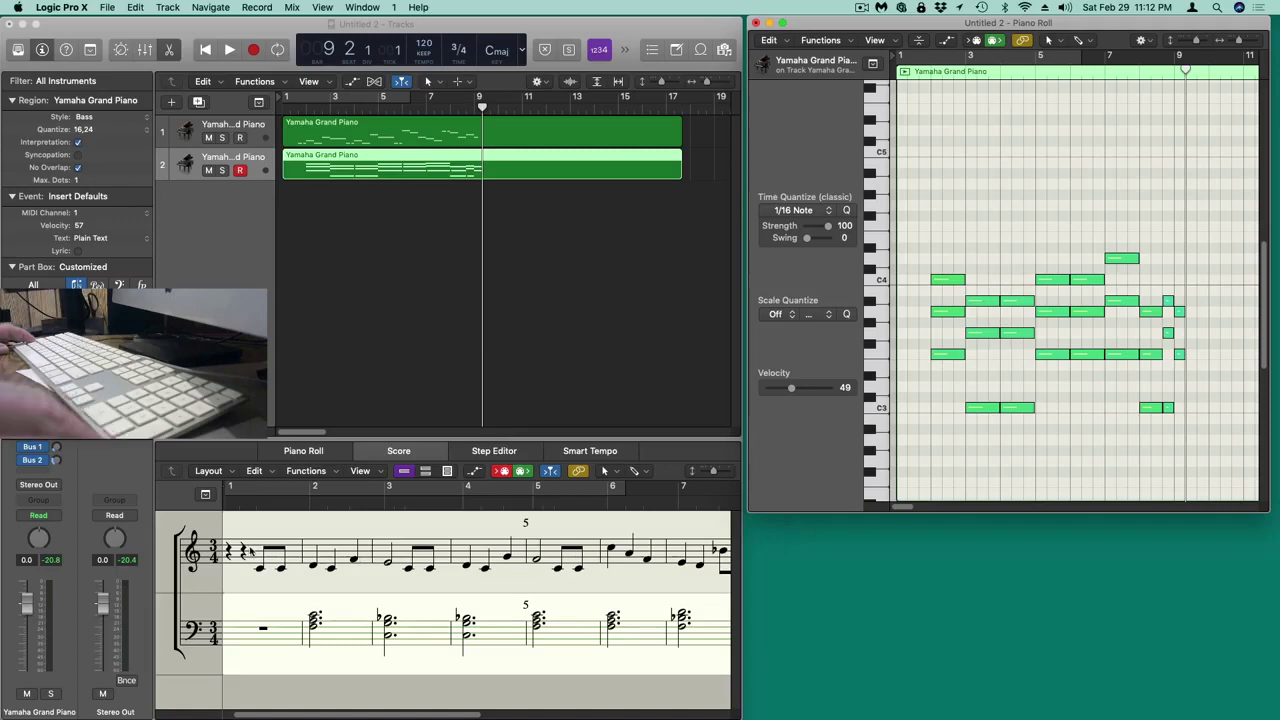
- Play the piece from the opening of the treble staff through bar 9 to check both parts
left_click(253, 551)
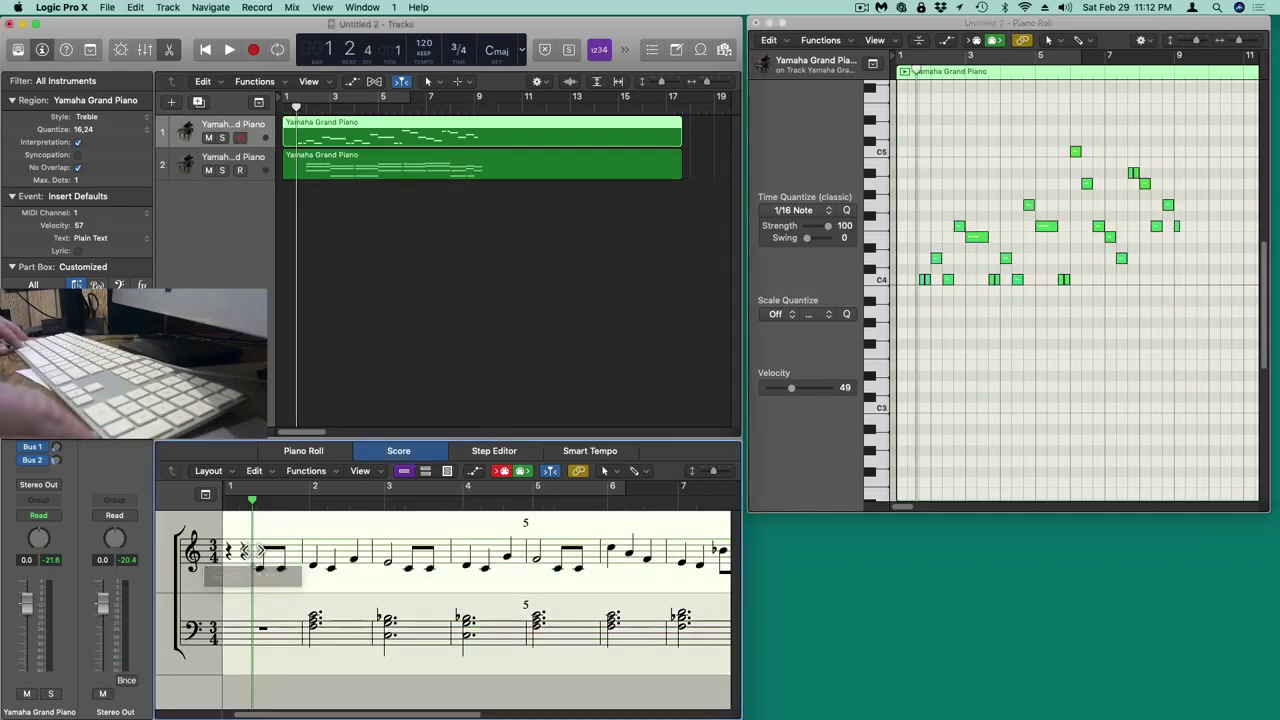
key("space")
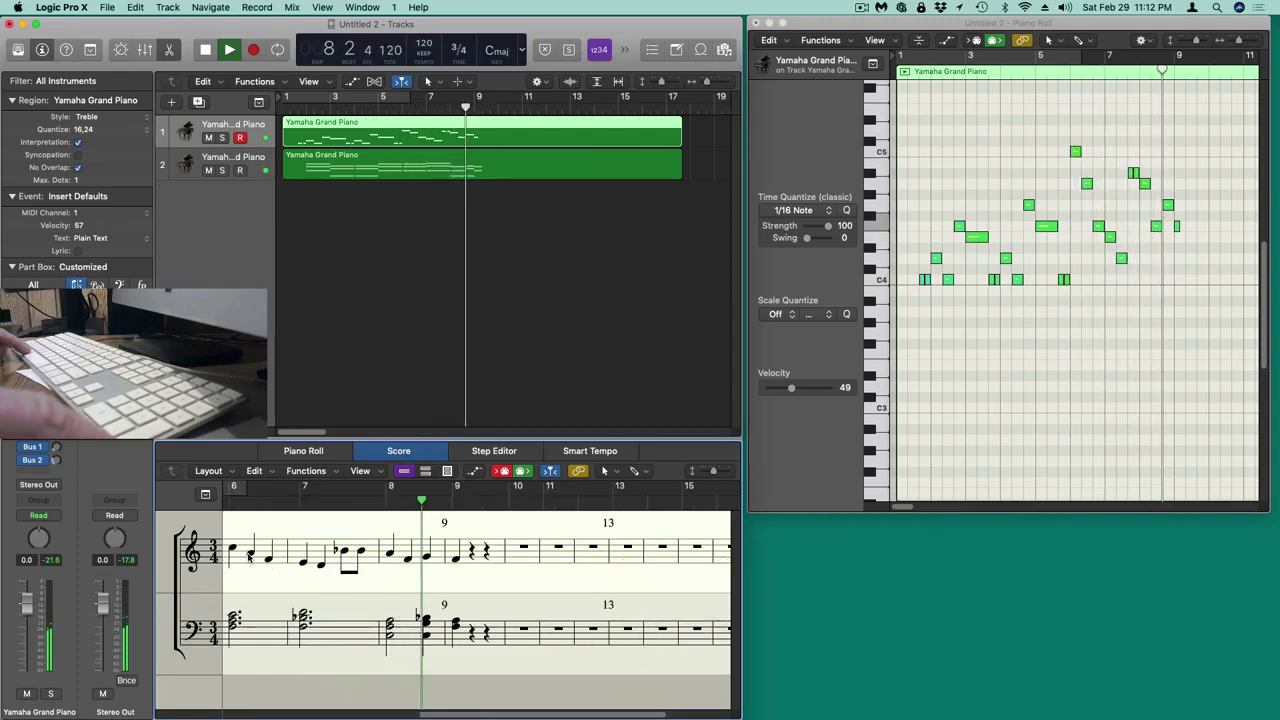
key("space")
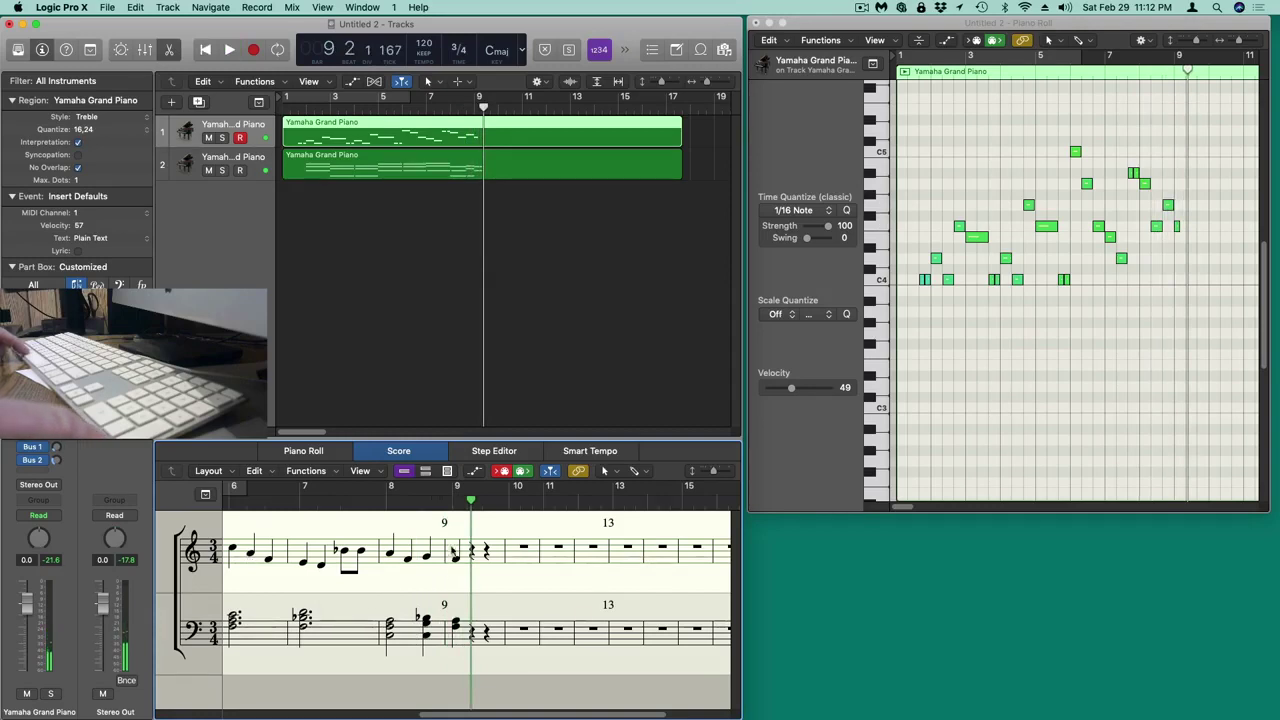
- Lengthen the melody's F4 and the bass notes F3 and A3 in bar 9 to three beats each
left_click(1177, 226)
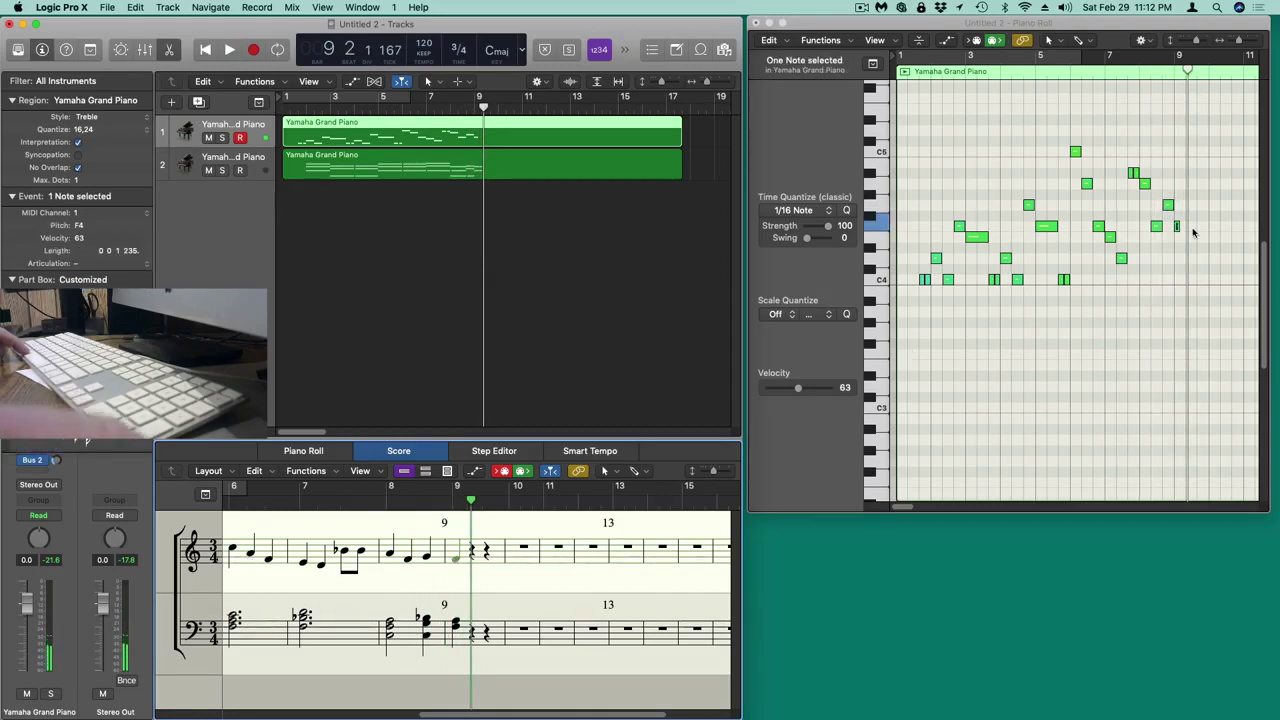
left_click_drag(1179, 227, 1205, 240)
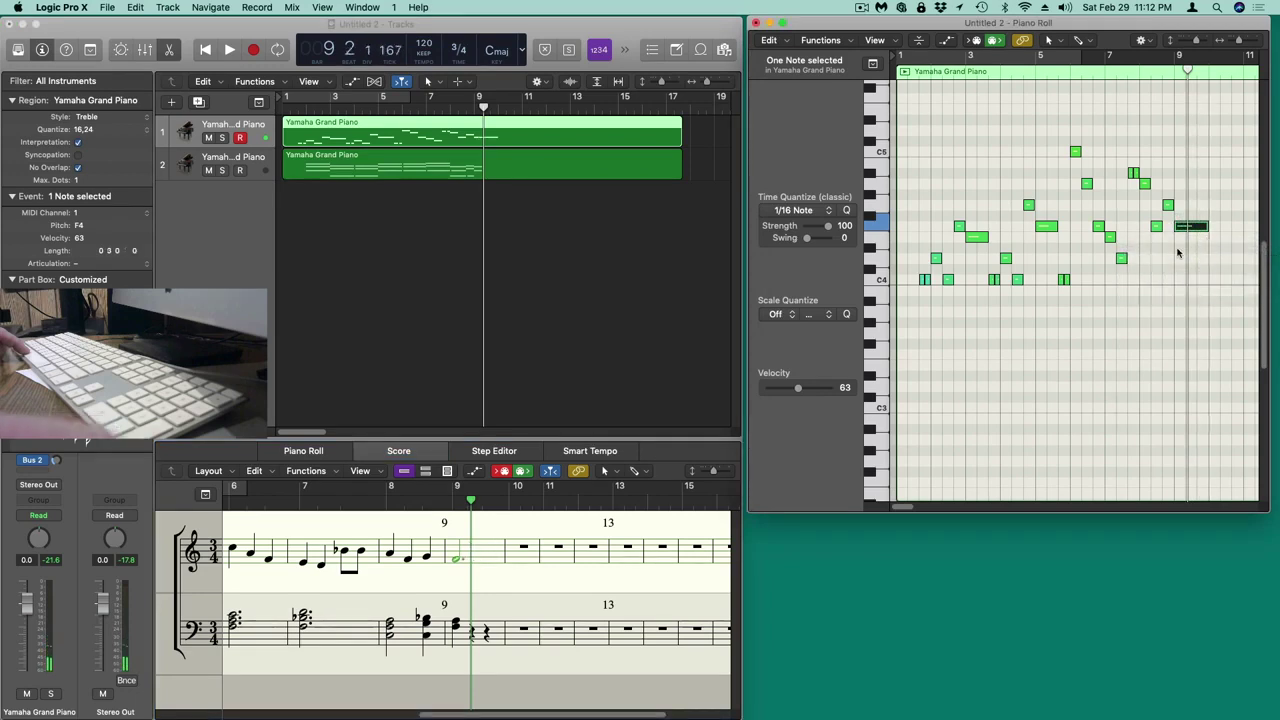
left_click(458, 625)
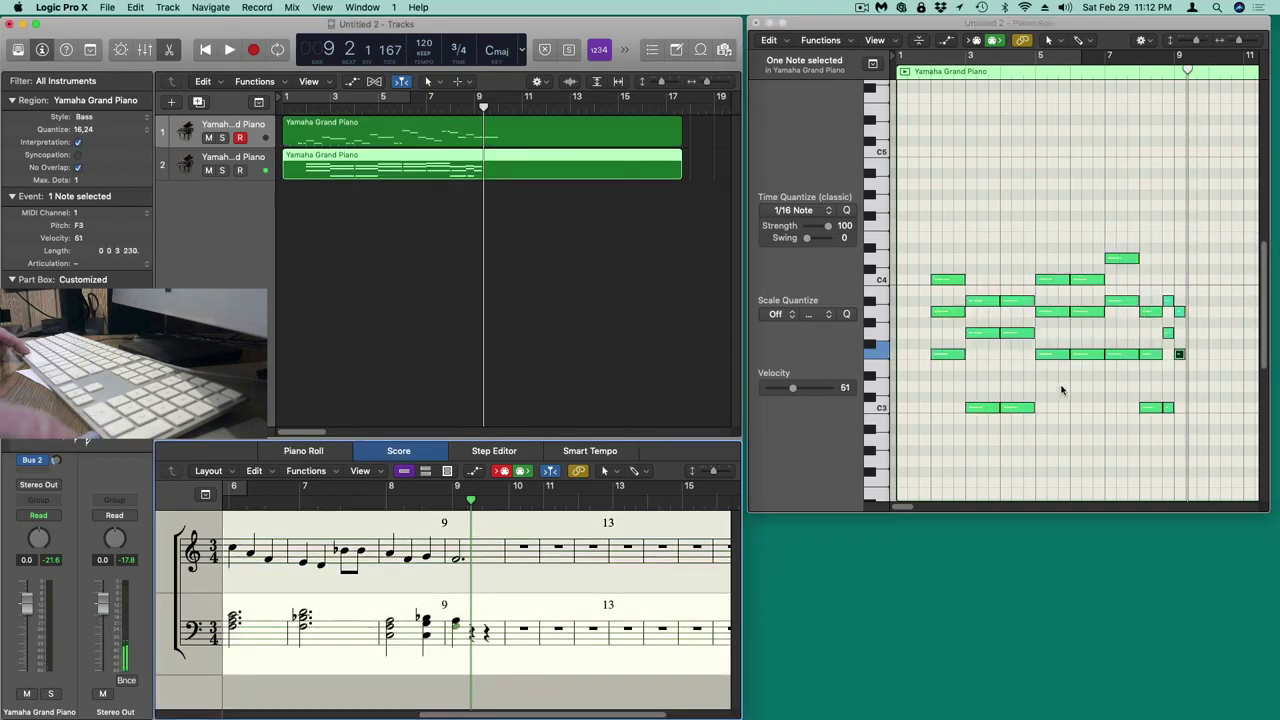
left_click_drag(1182, 355, 1219, 356)
left_click_drag(1180, 311, 1208, 312)
left_click_drag(1218, 355, 1208, 356)
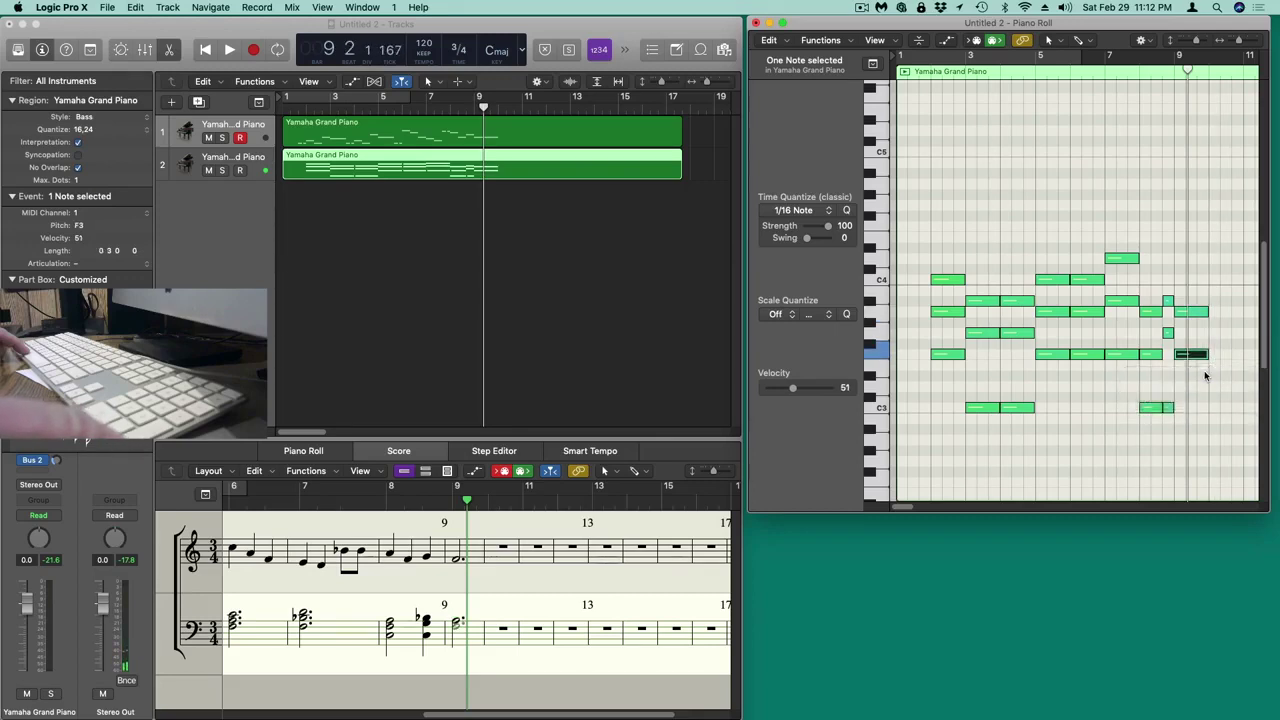
left_click(1160, 422)
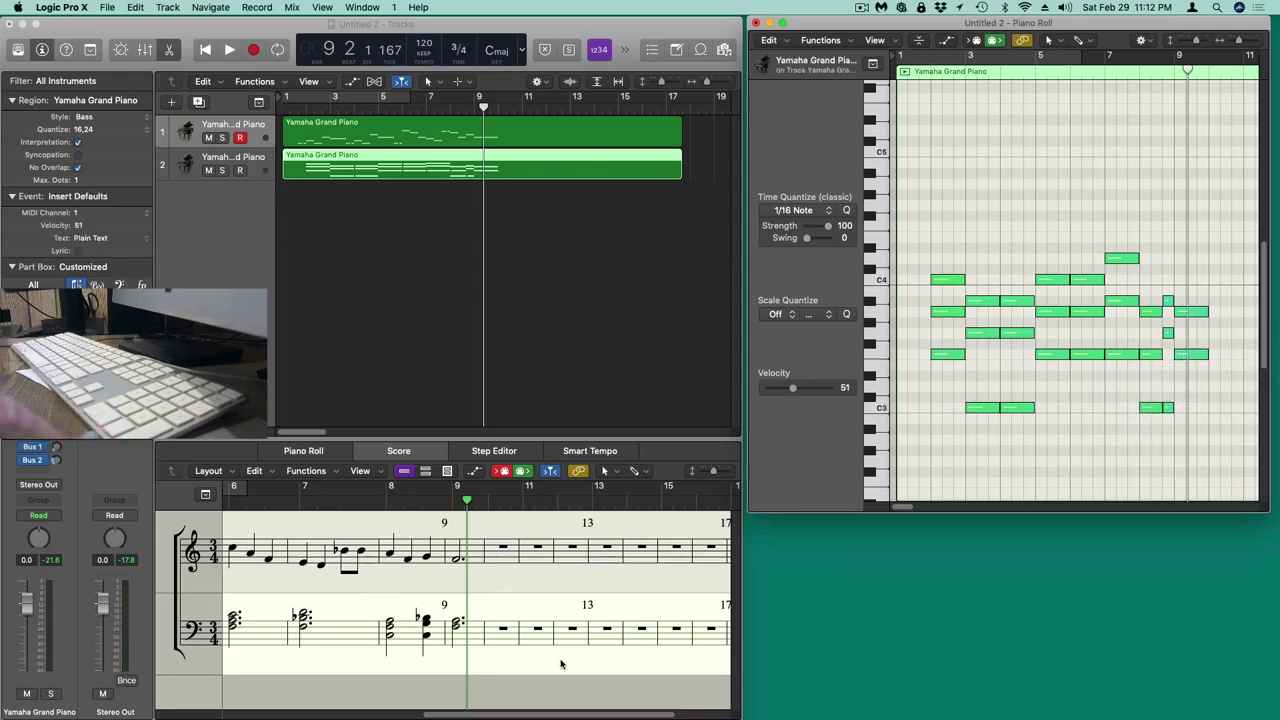
- Select the D4 quarter note on the first beat of bar 2 in the treble staff
left_click_drag(502, 716, 300, 712)
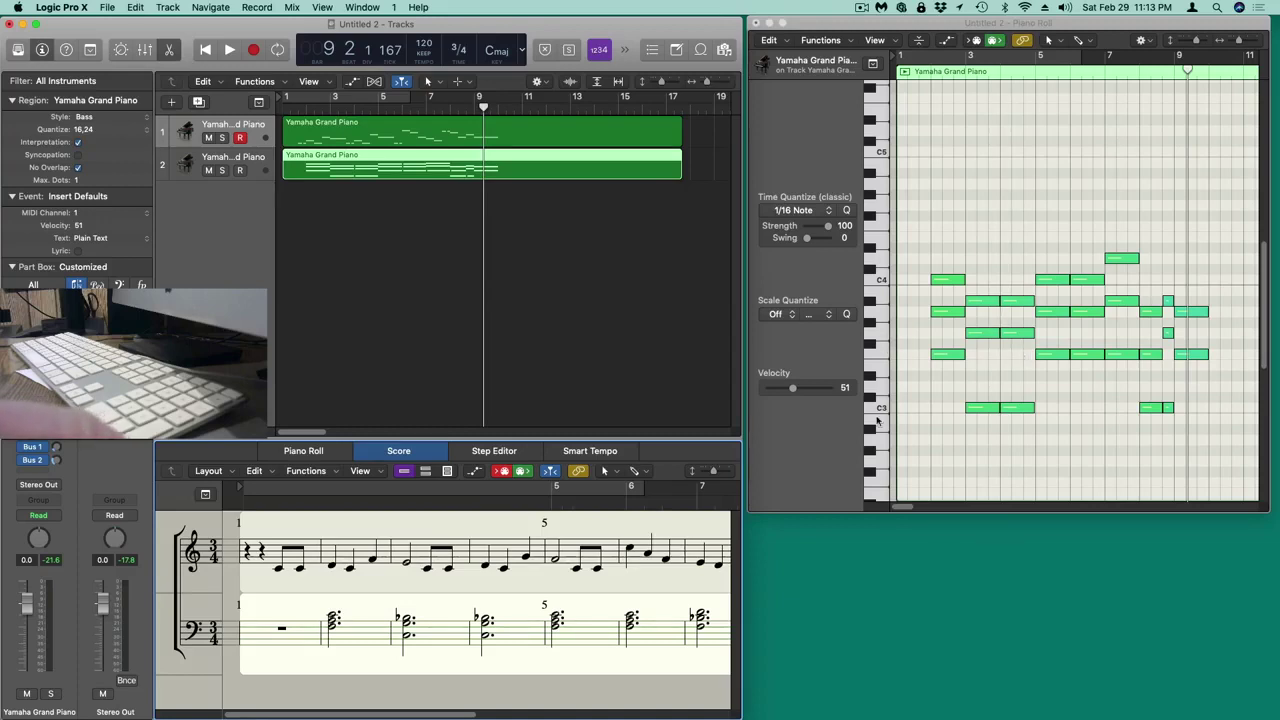
left_click(349, 567)
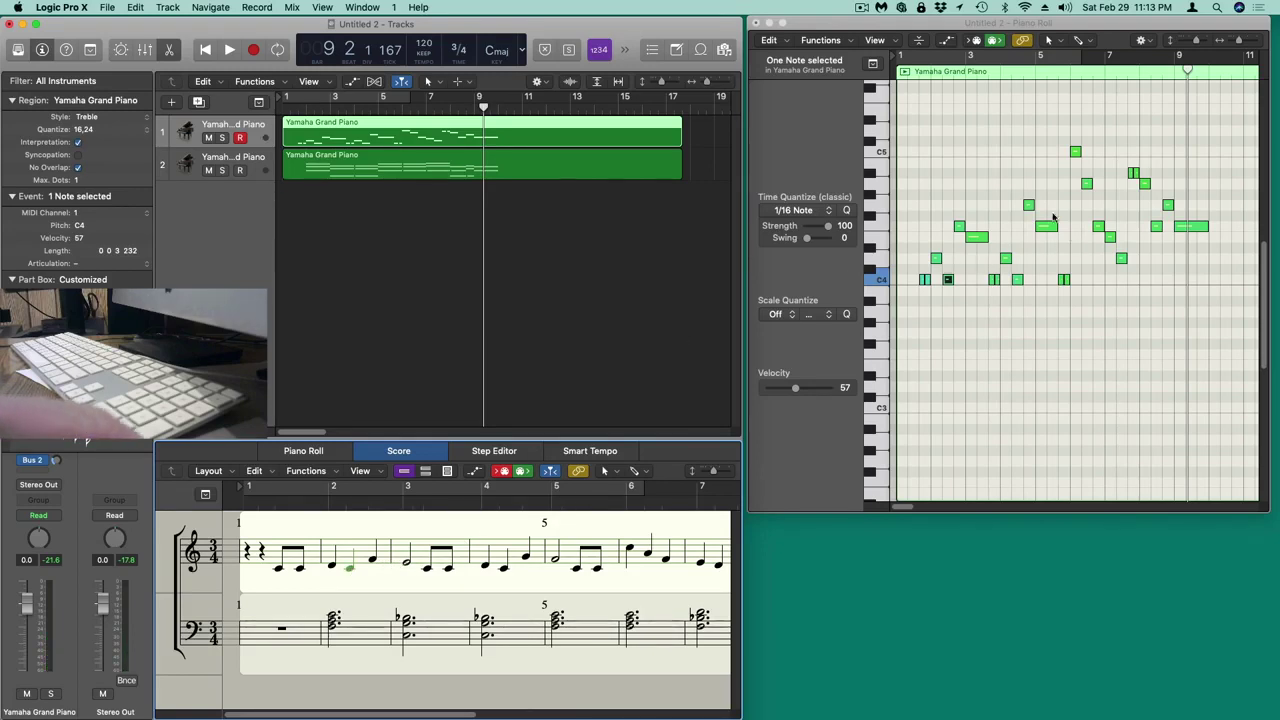
key("Left")
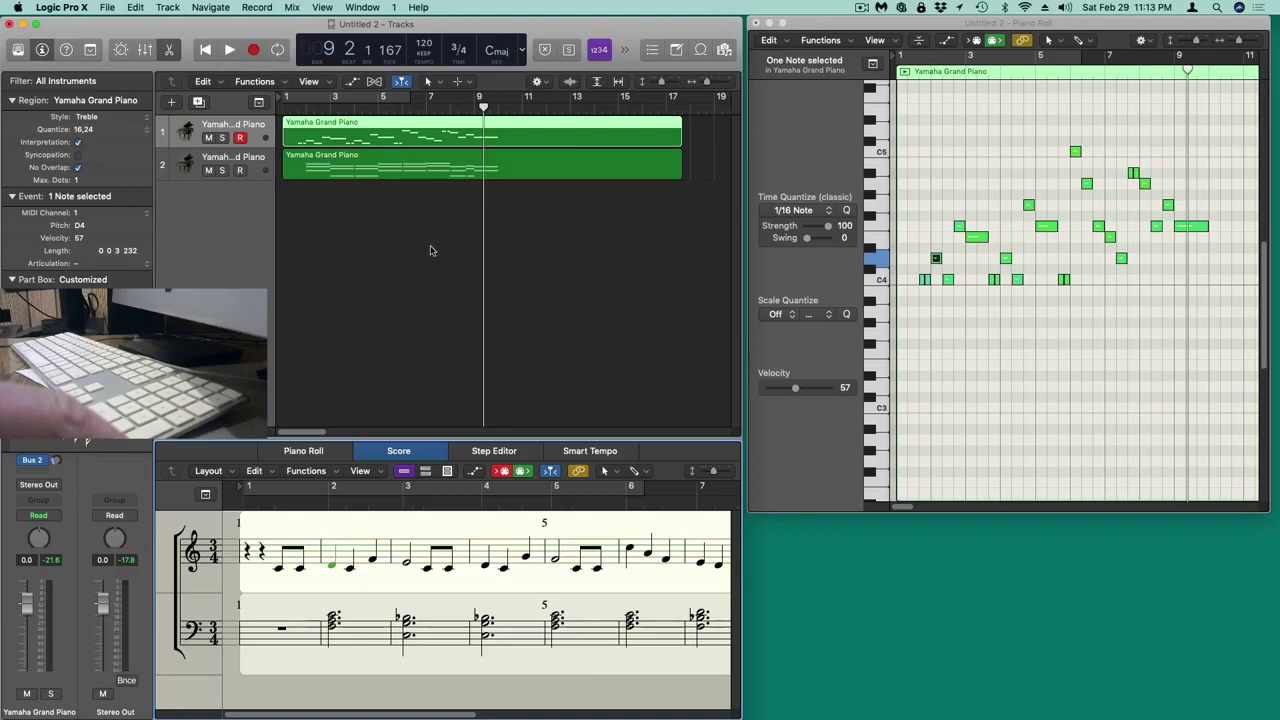
- Play the finished piece from the beginning into bar 9, stop playback, and show the Step Input Keyboard
left_click(205, 50)
left_click(229, 50)
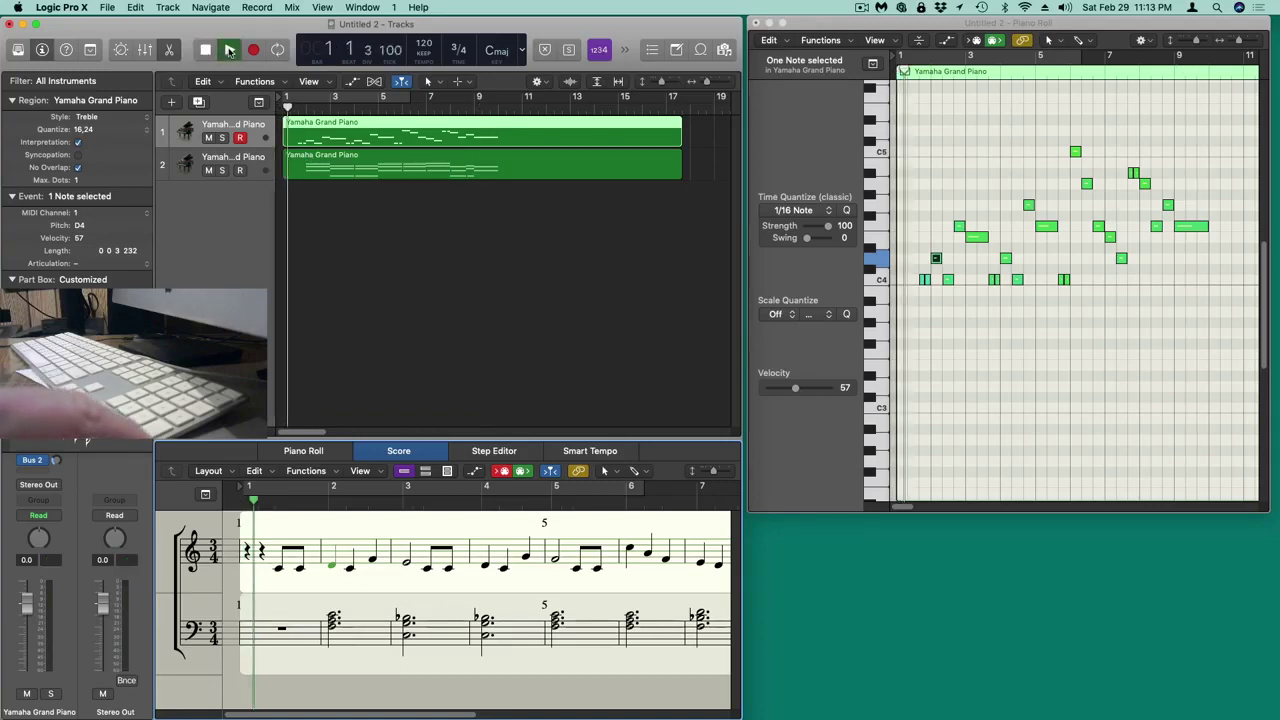
key("space")
key("alt+k")
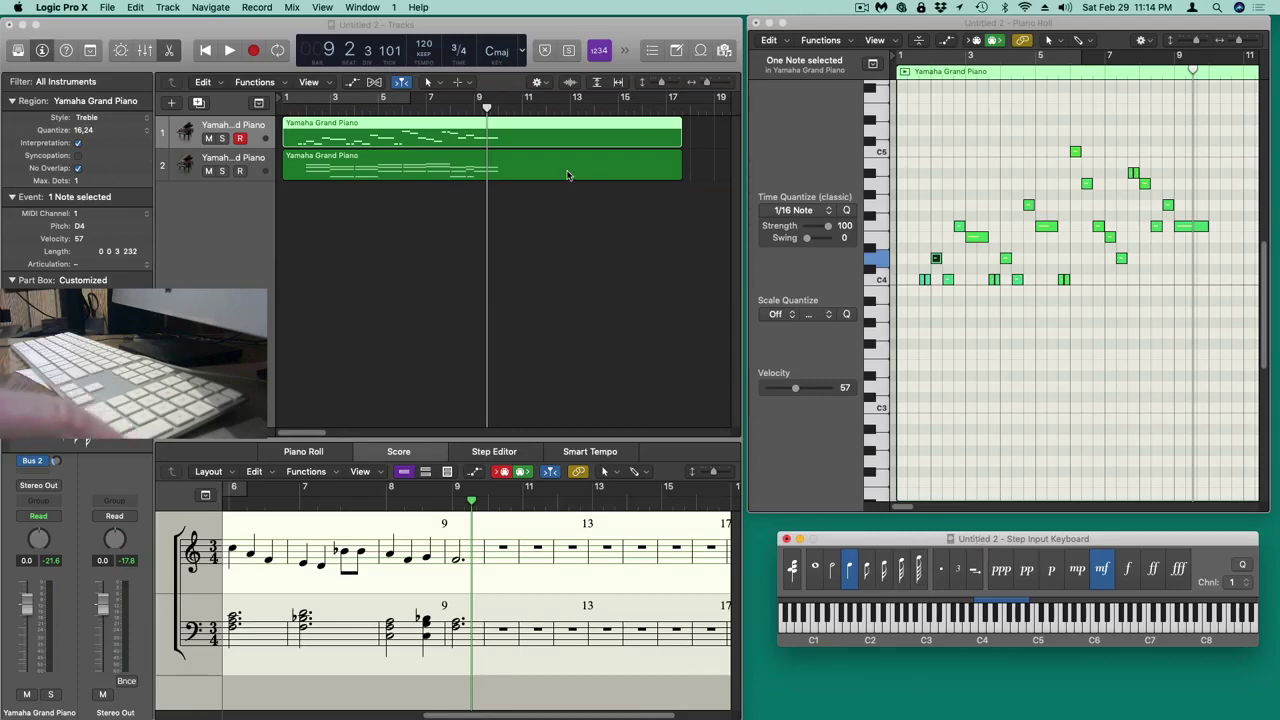
left_click(861, 8)
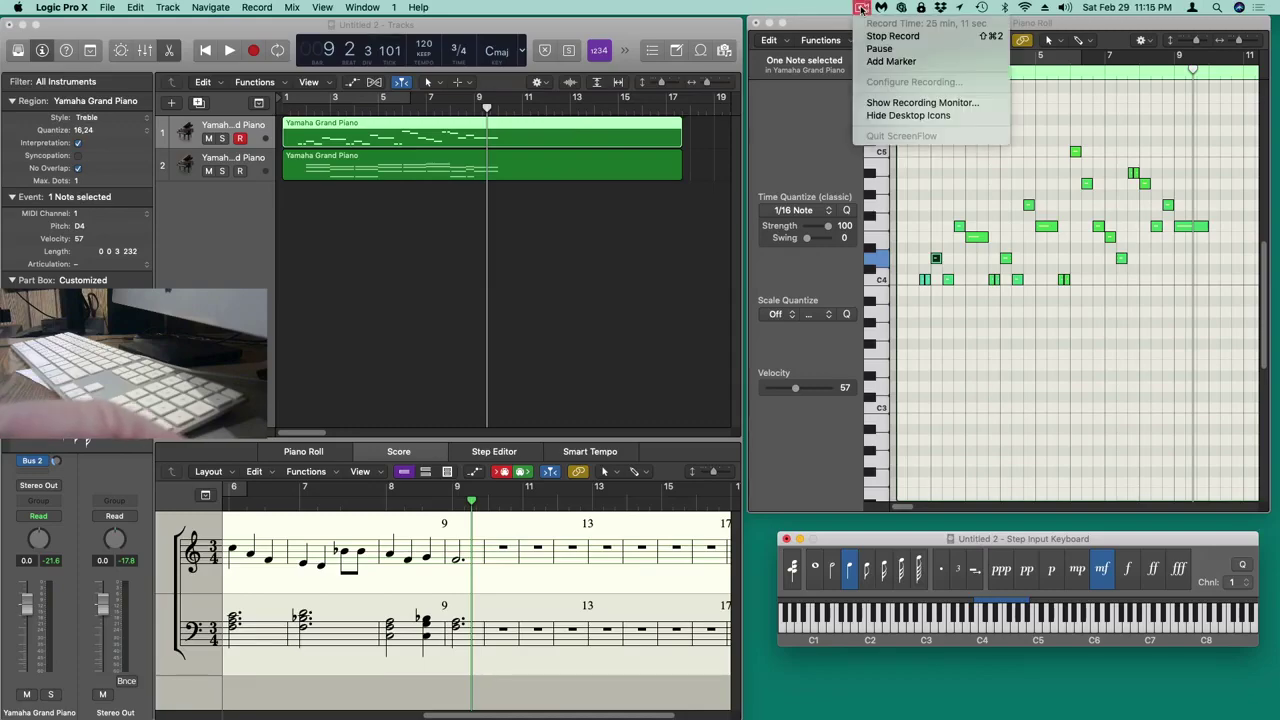